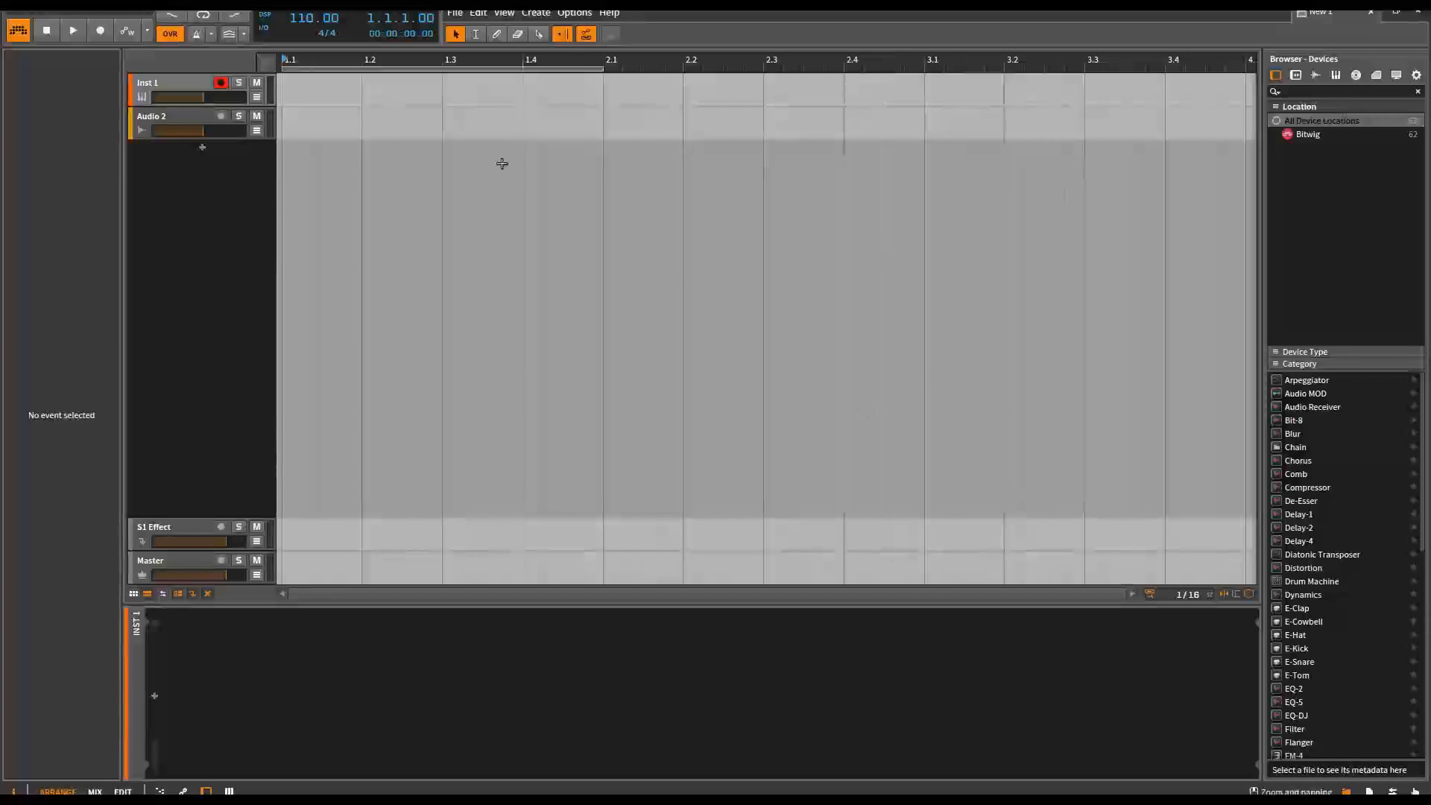
# Step: Delete the Inst 1, Audio 2 and S1 Effect tracks so only the Master remains, and hide the device browser
pyautogui.click(196, 82)
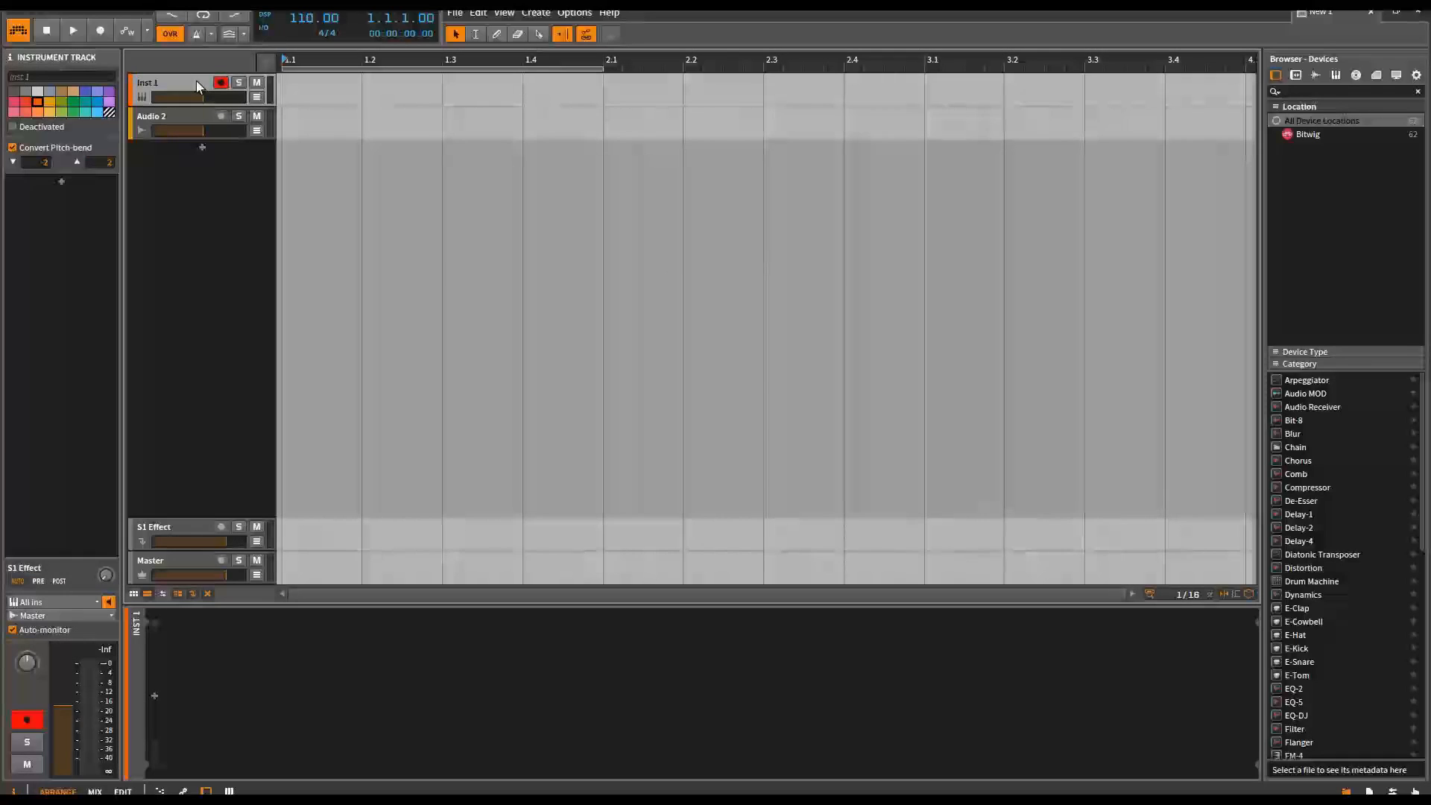
pyautogui.press('Delete')
pyautogui.press('Delete')
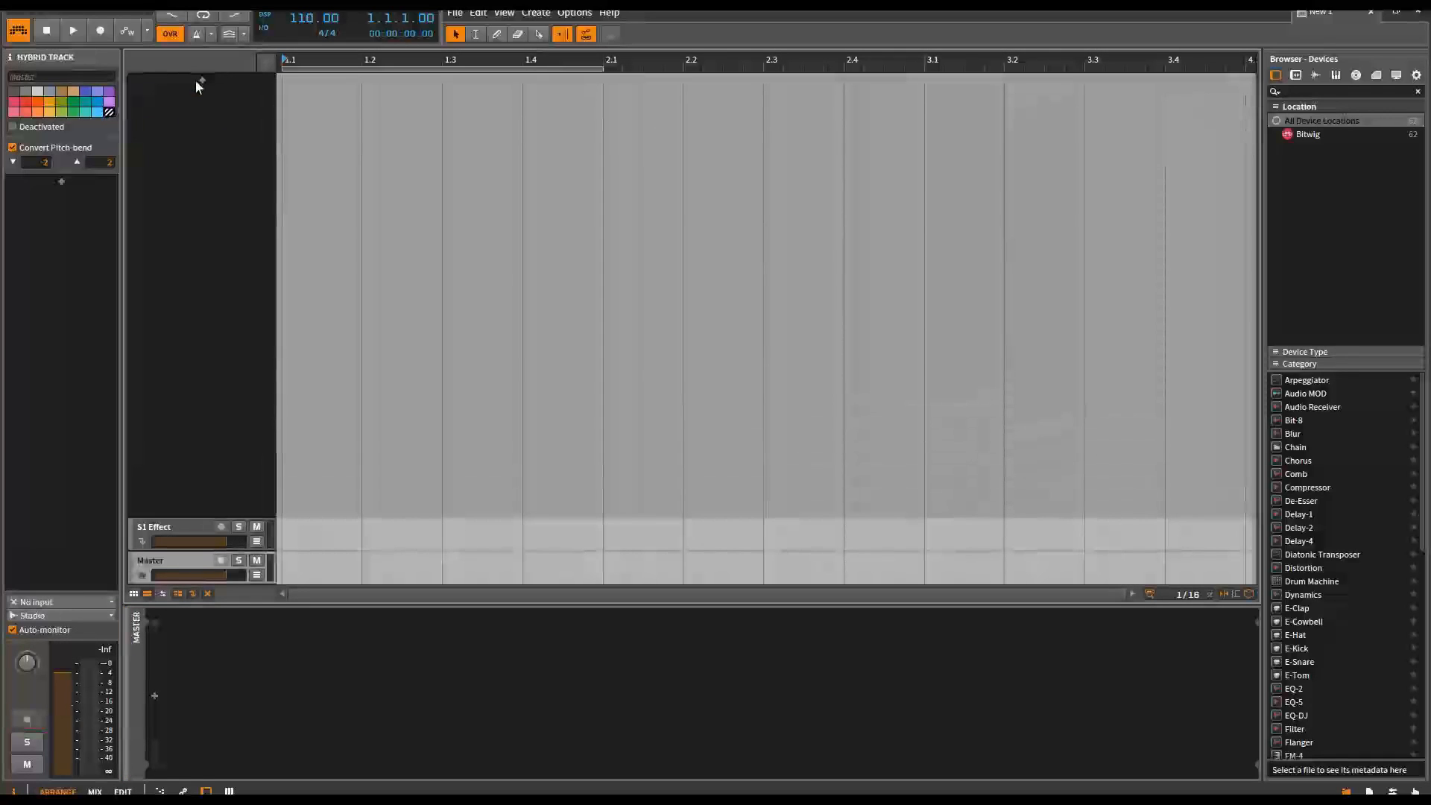
pyautogui.click(202, 522)
pyautogui.press('Delete')
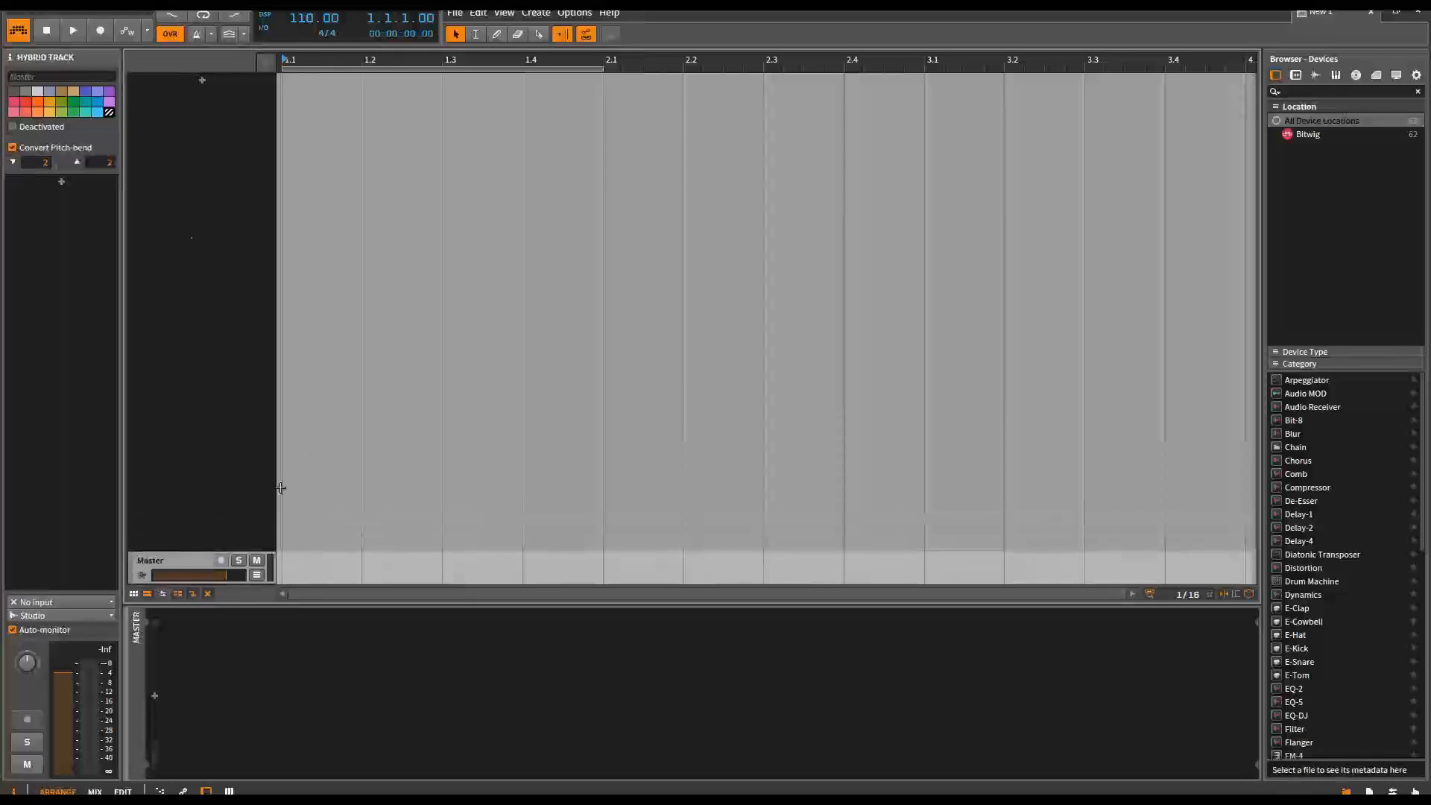
pyautogui.click(1346, 790)
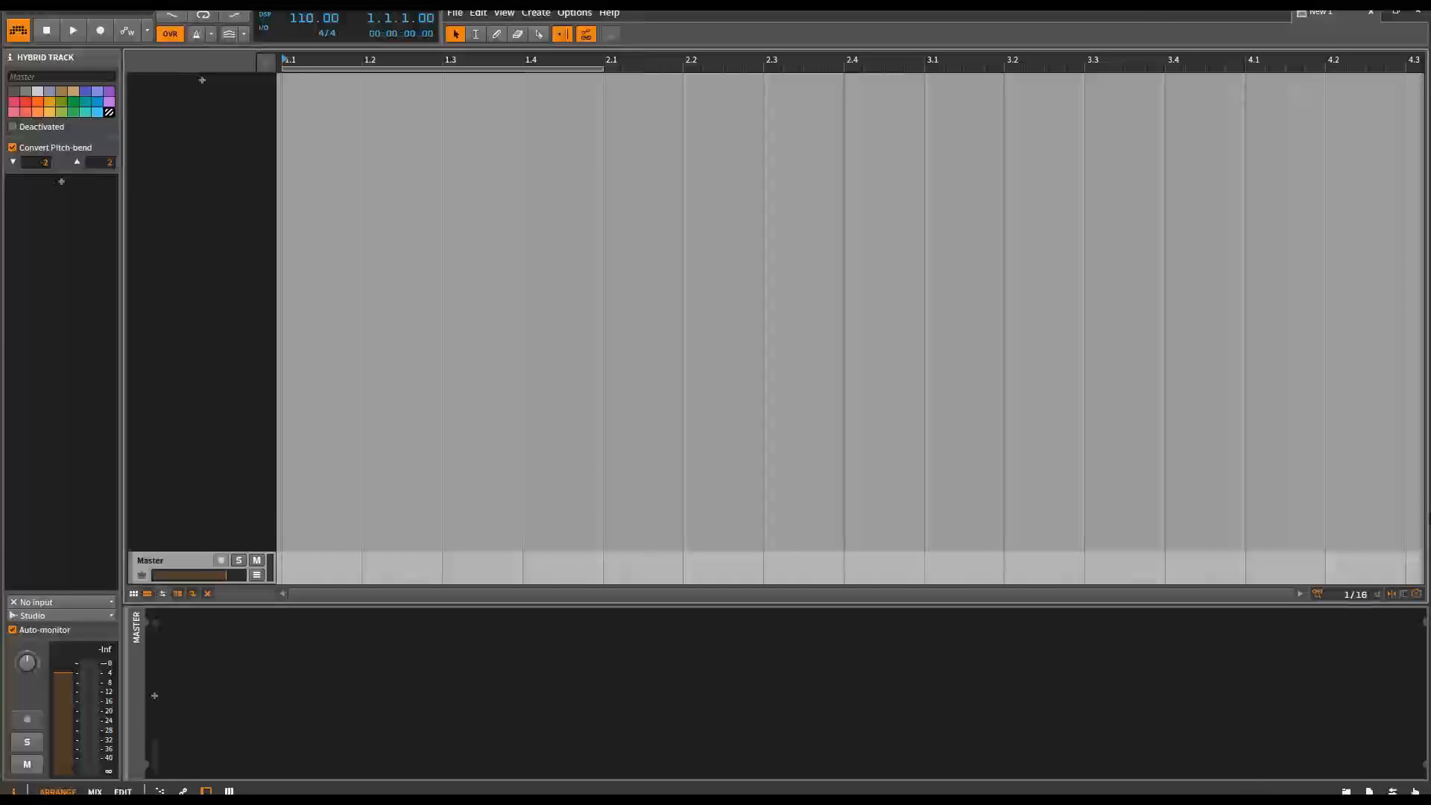
pyautogui.click(1026, 477)
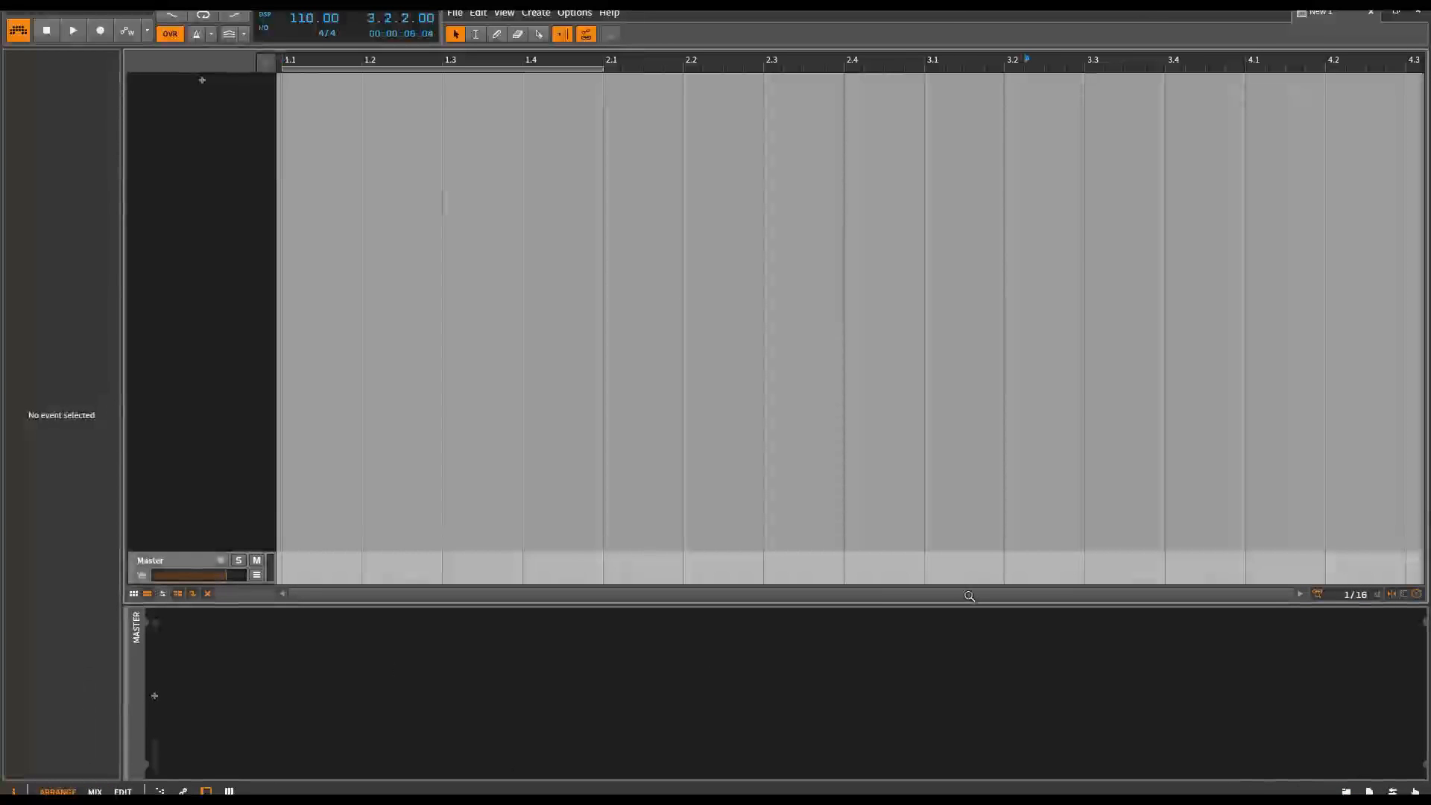
# Step: Create a new instrument track and insert the Tool device from the Fx collection into its device chain
pyautogui.rightClick(189, 188)
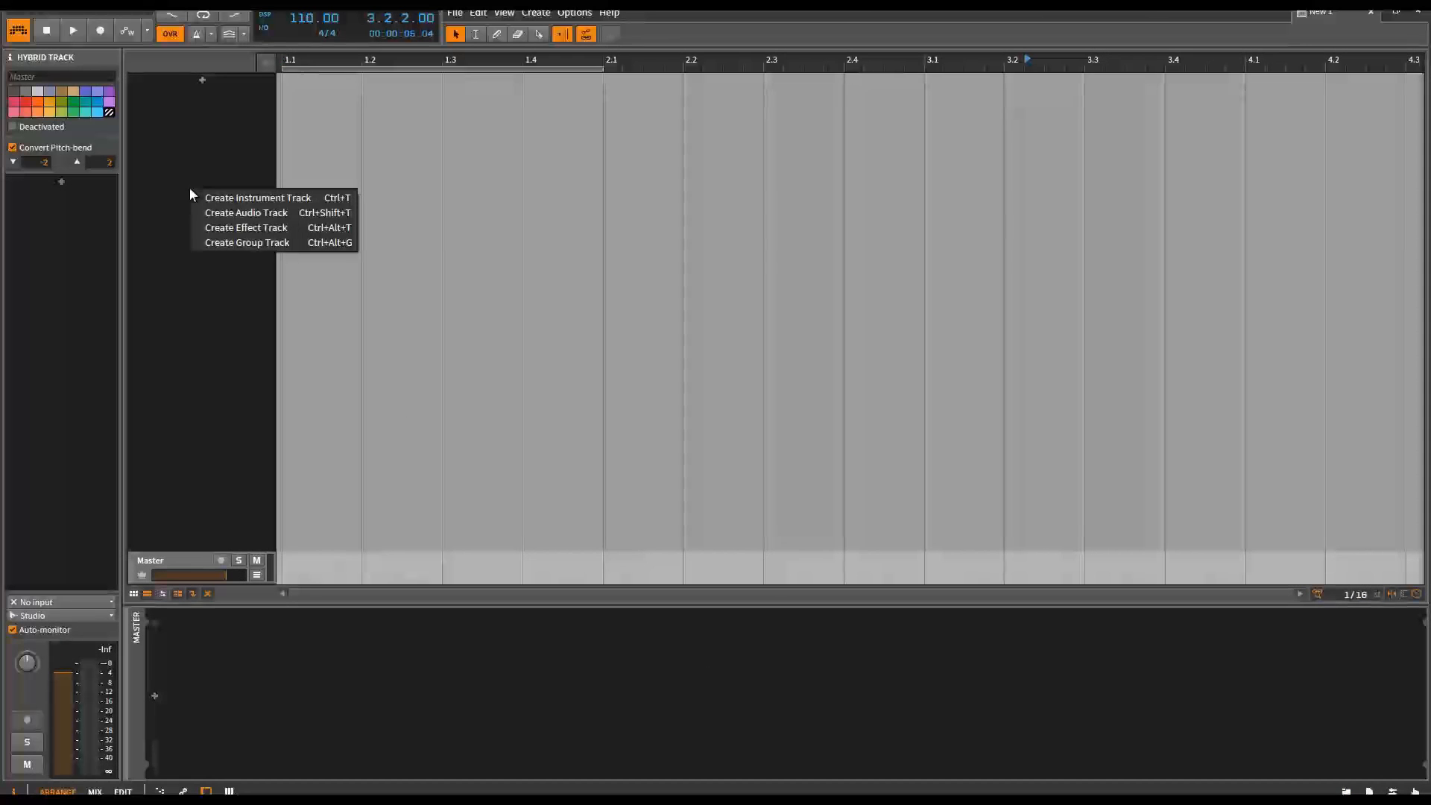
pyautogui.click(258, 200)
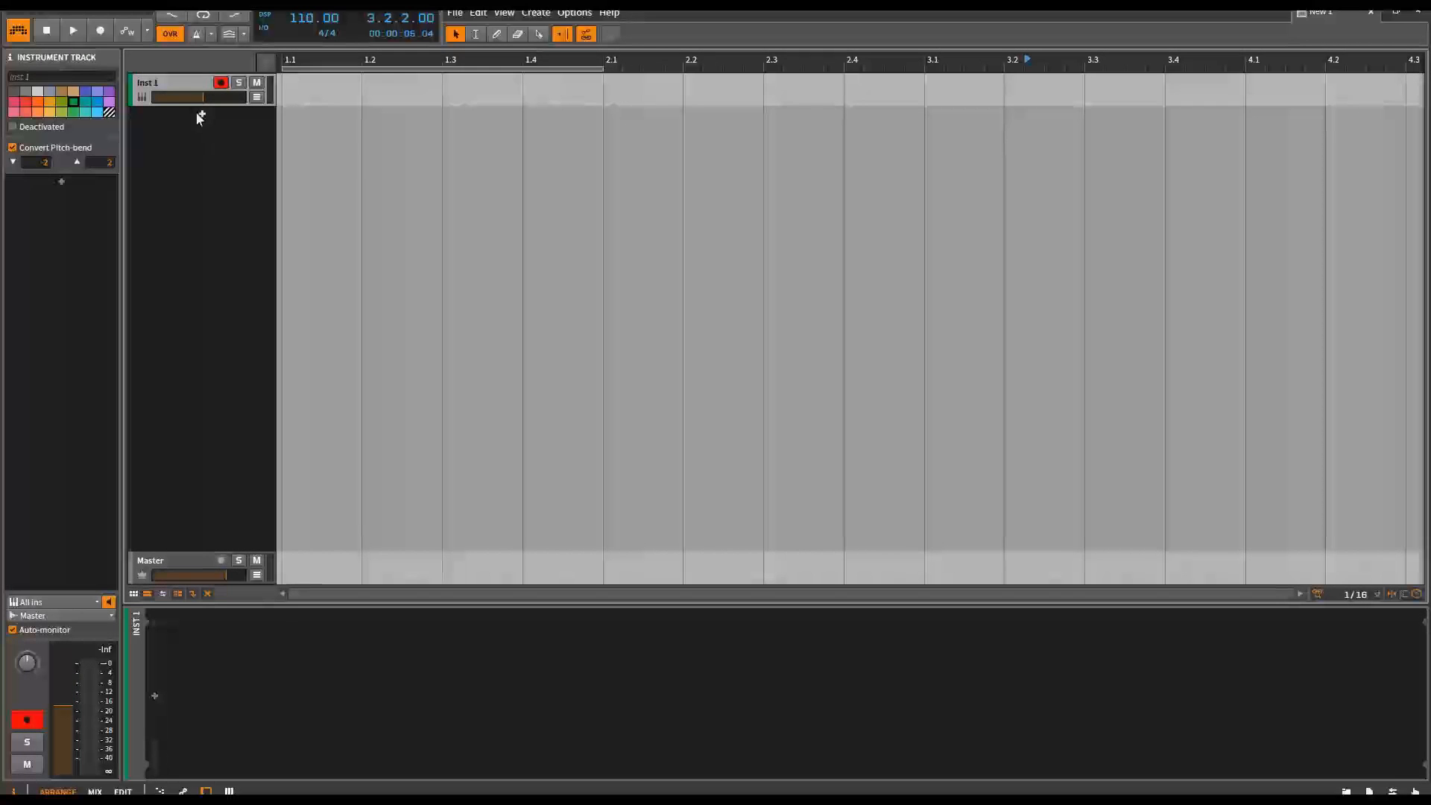
pyautogui.click(155, 694)
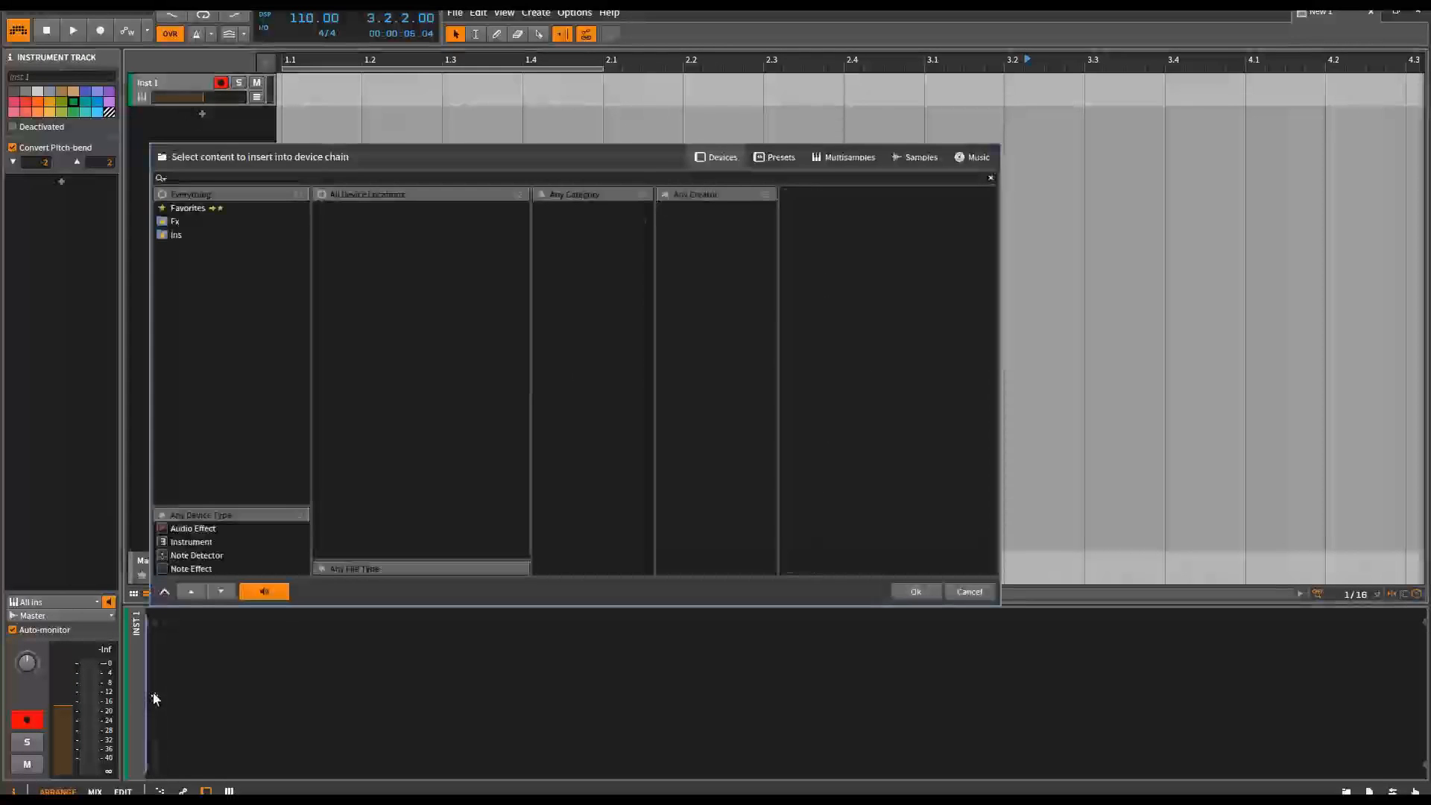
pyautogui.click(175, 222)
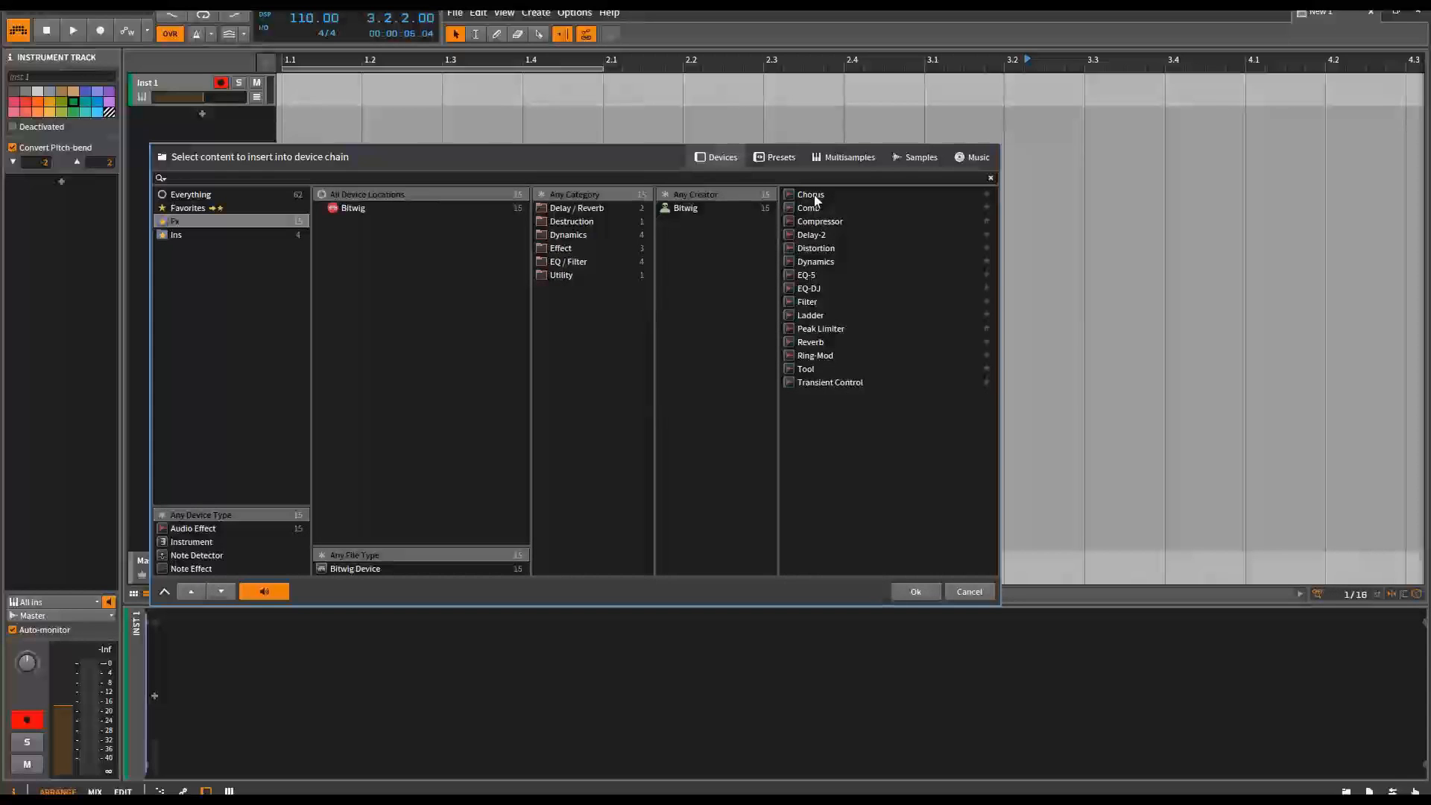
pyautogui.click(807, 368)
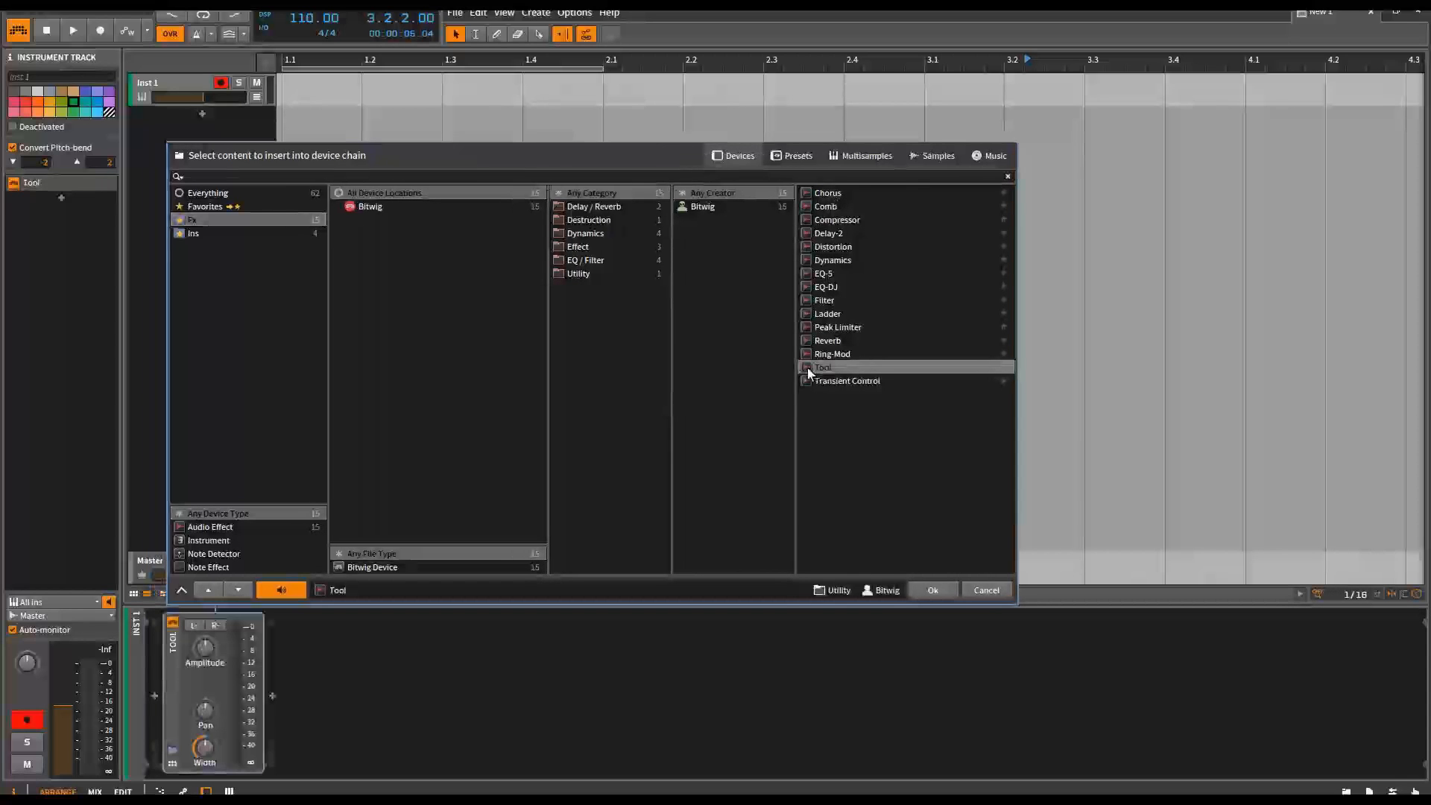
# Step: Add the Compressor device from the Fx collection directly after Tool
pyautogui.click(273, 699)
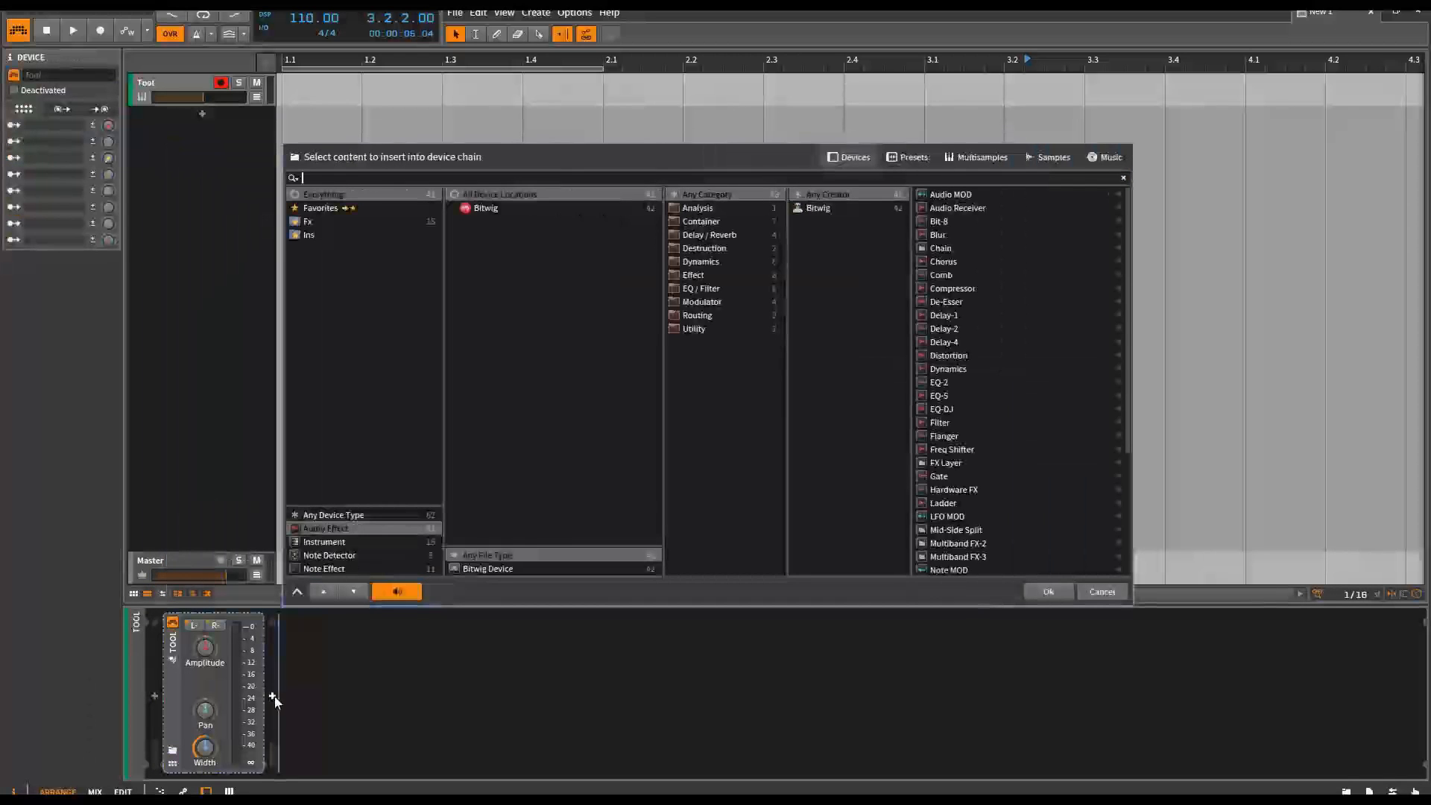
pyautogui.click(307, 223)
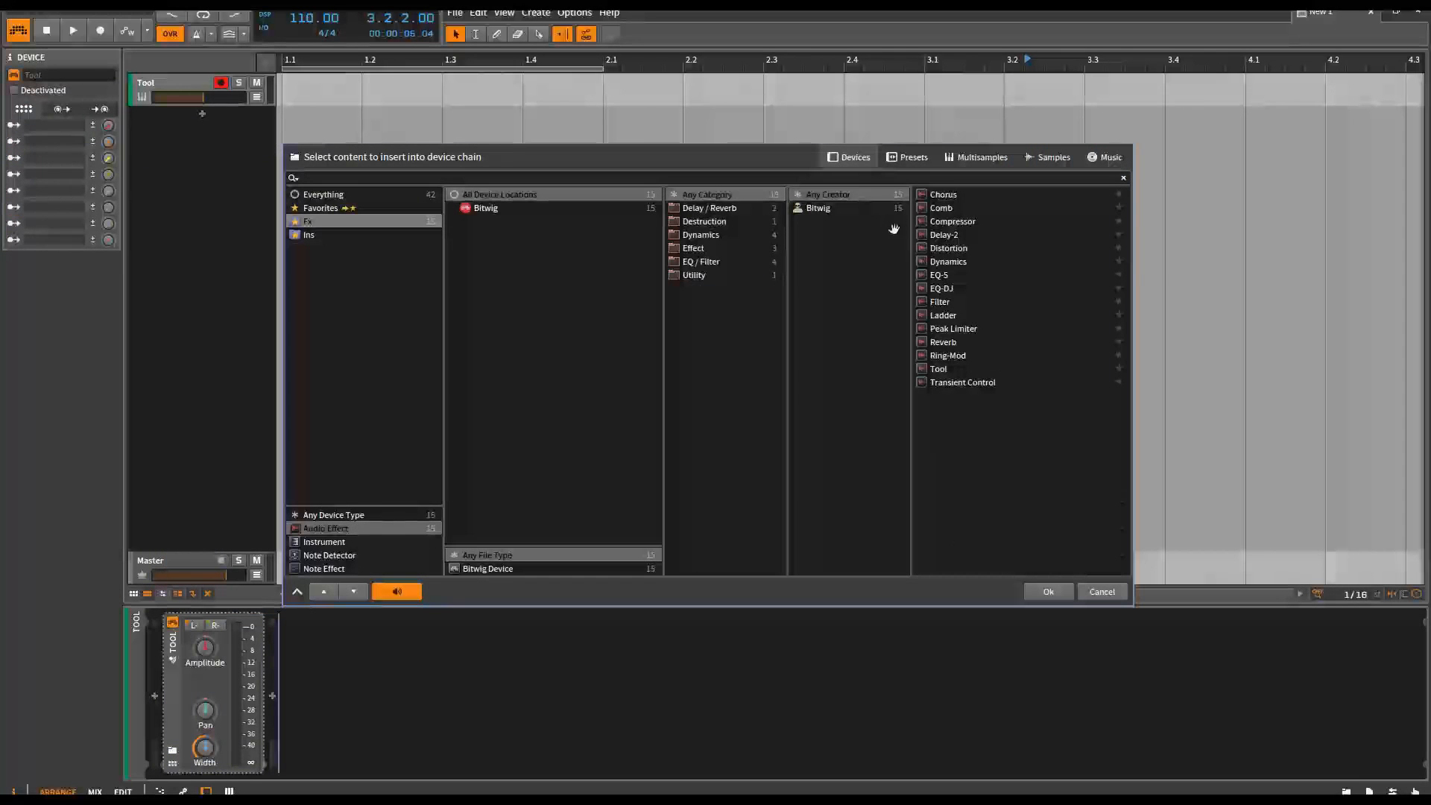
pyautogui.click(950, 221)
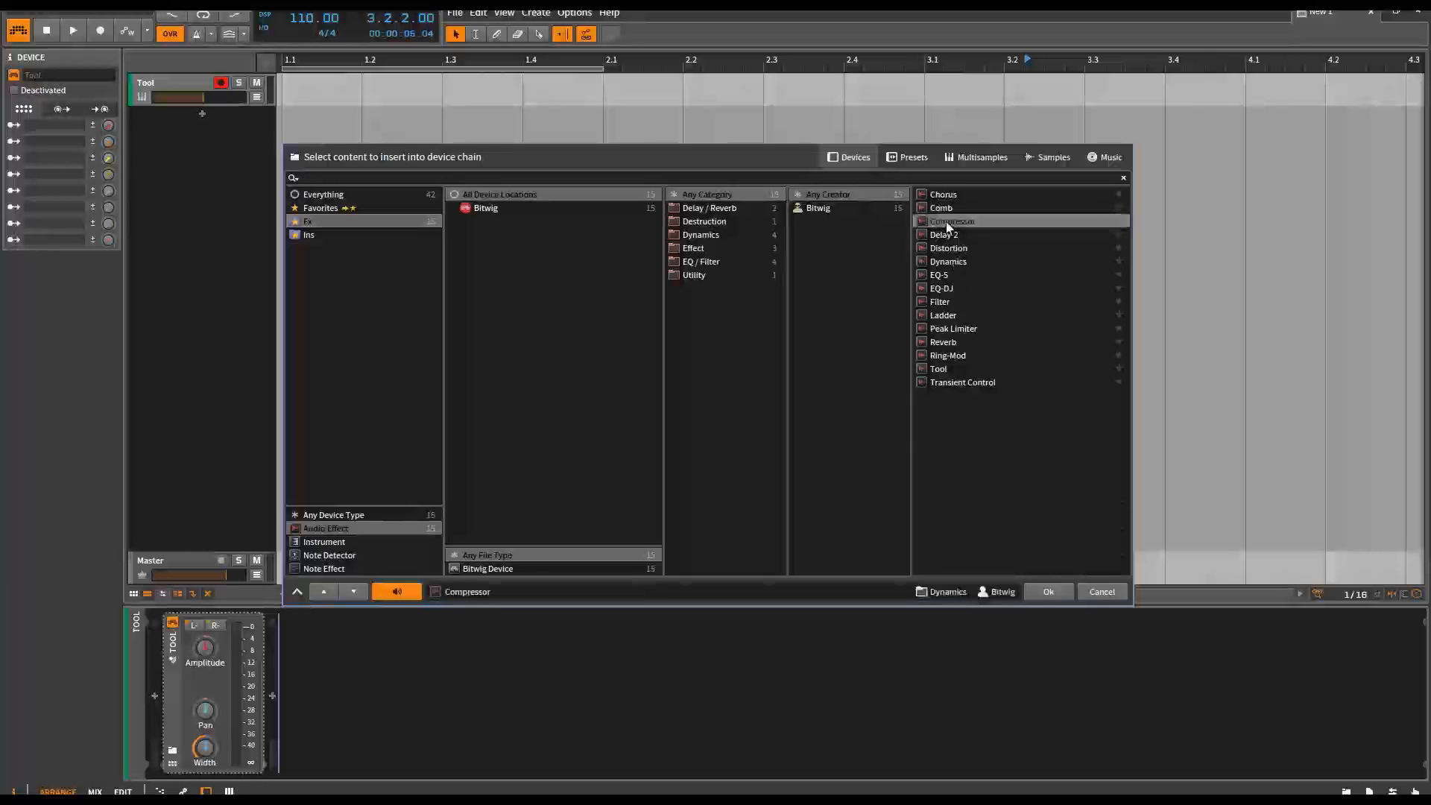
# Step: Add the Dynamics device from the Fx collection after the Compressor and switch the device off
pyautogui.click(508, 697)
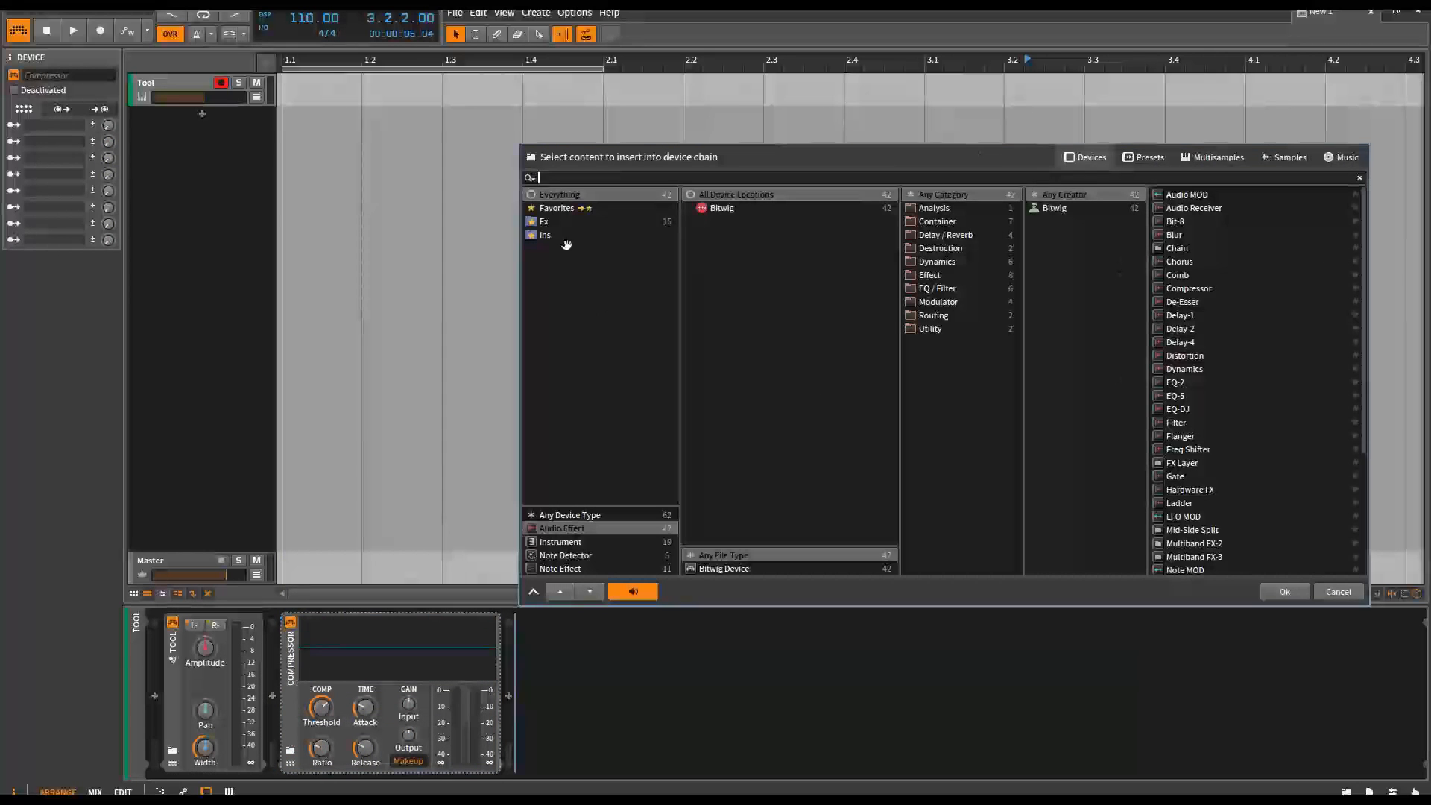
pyautogui.click(544, 222)
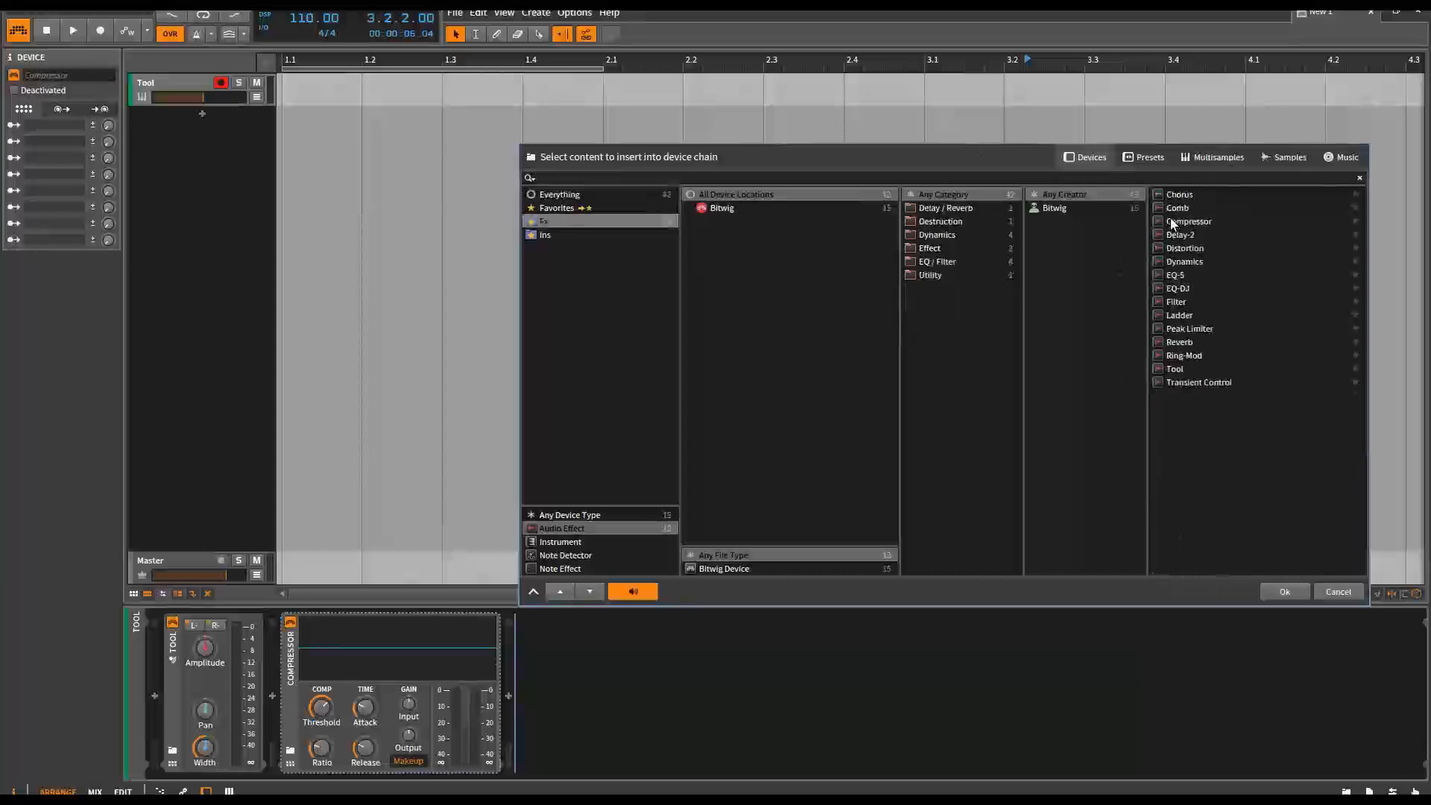
pyautogui.click(1179, 260)
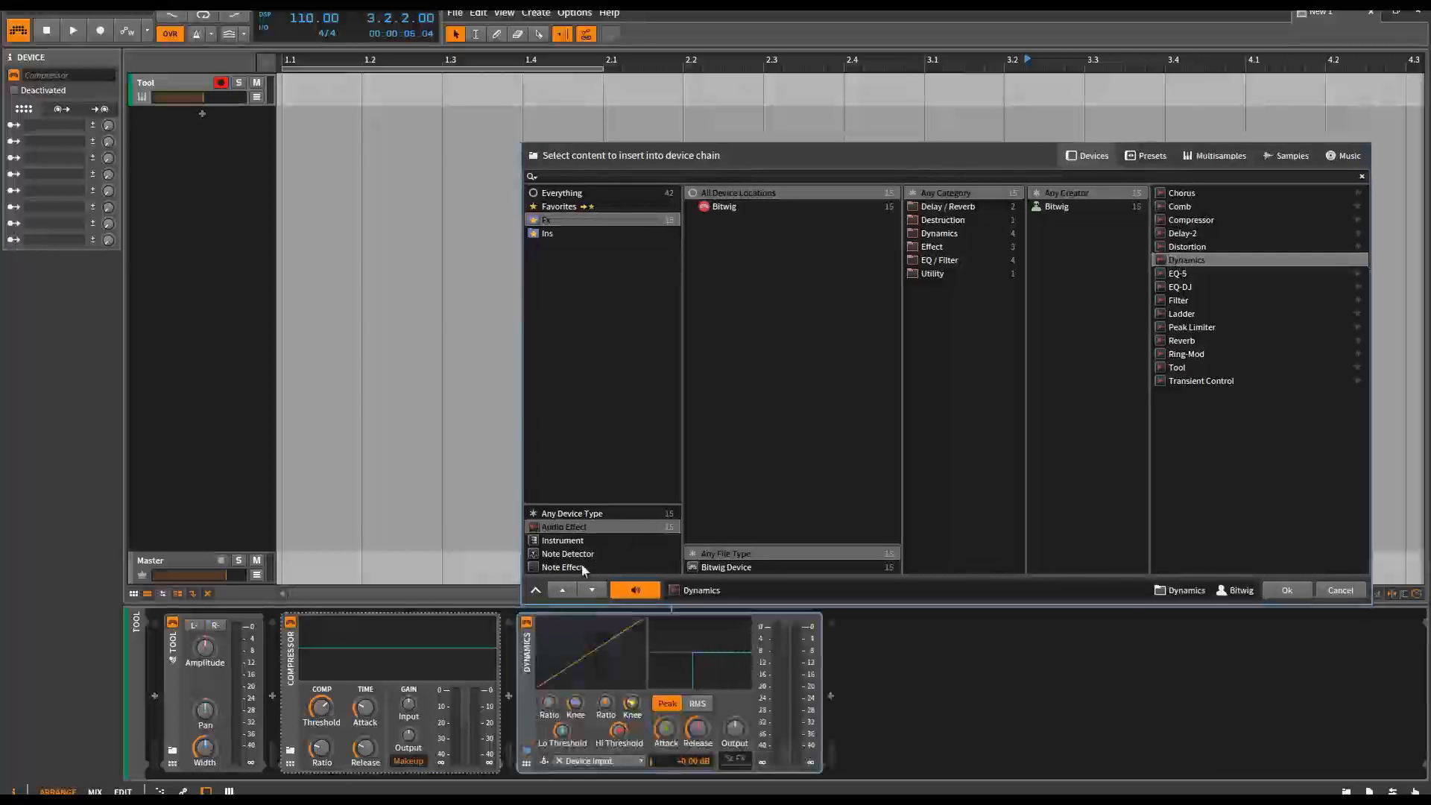
pyautogui.click(527, 622)
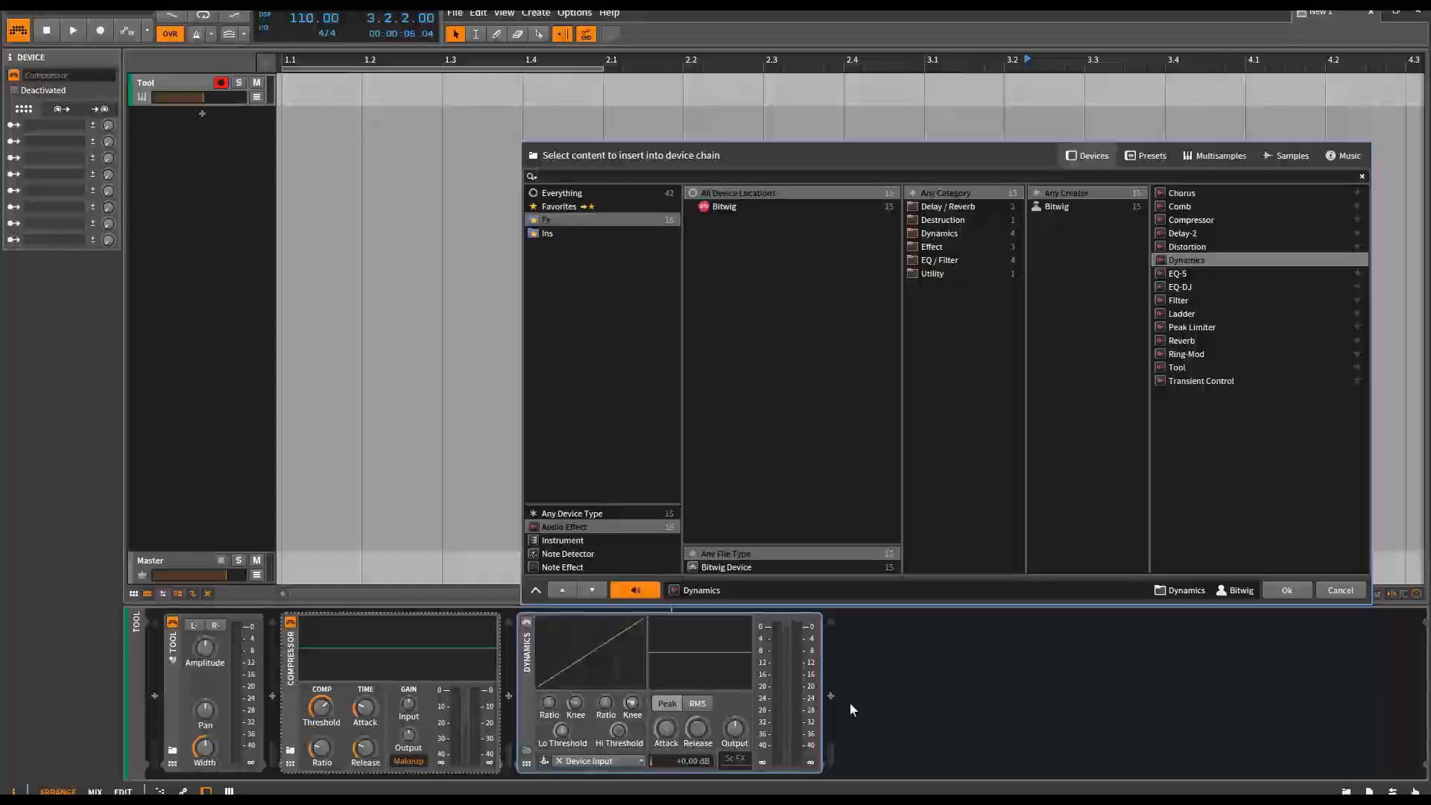
# Step: Add the EQ-5 audio effect at the end of the device chain, after Dynamics
pyautogui.click(832, 696)
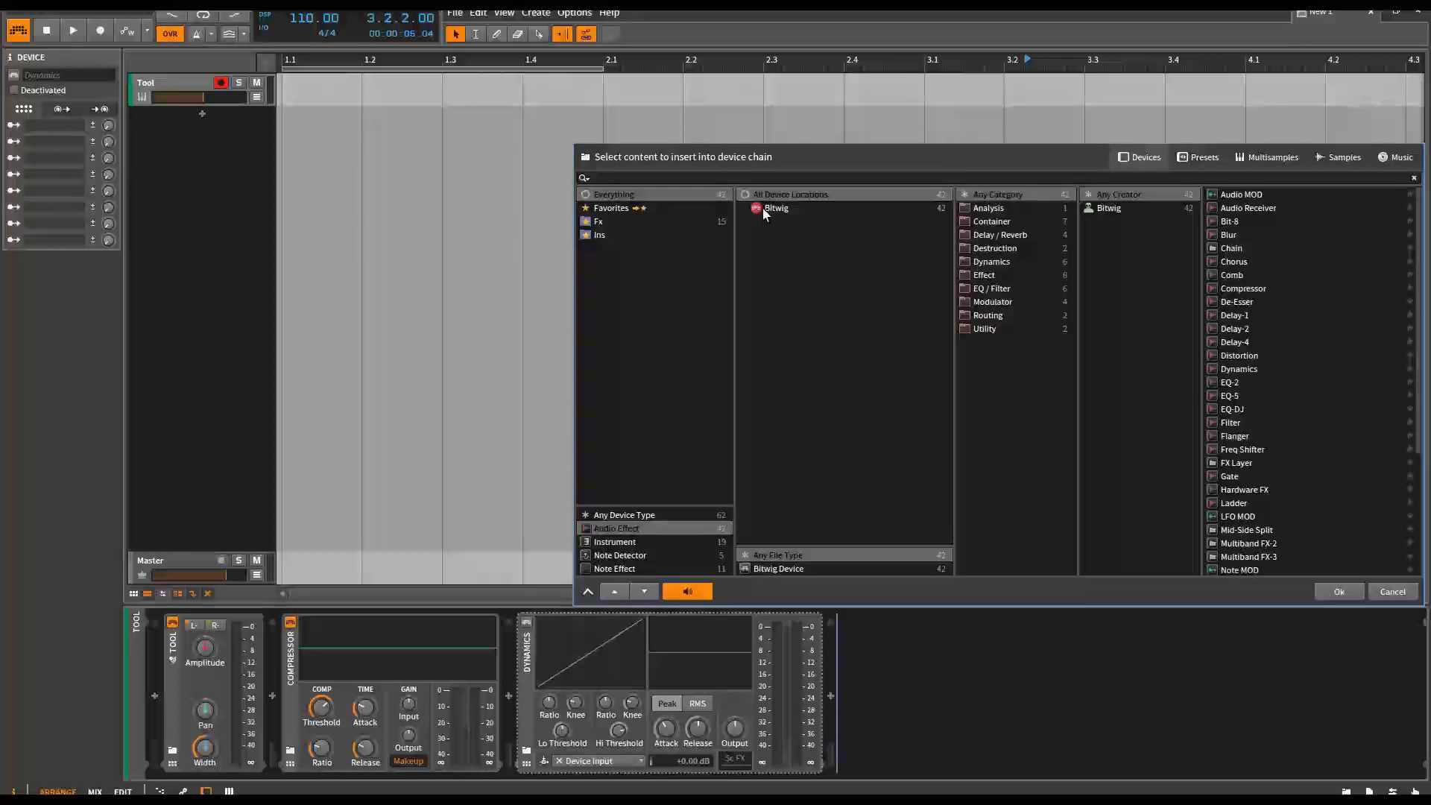
pyautogui.click(1231, 396)
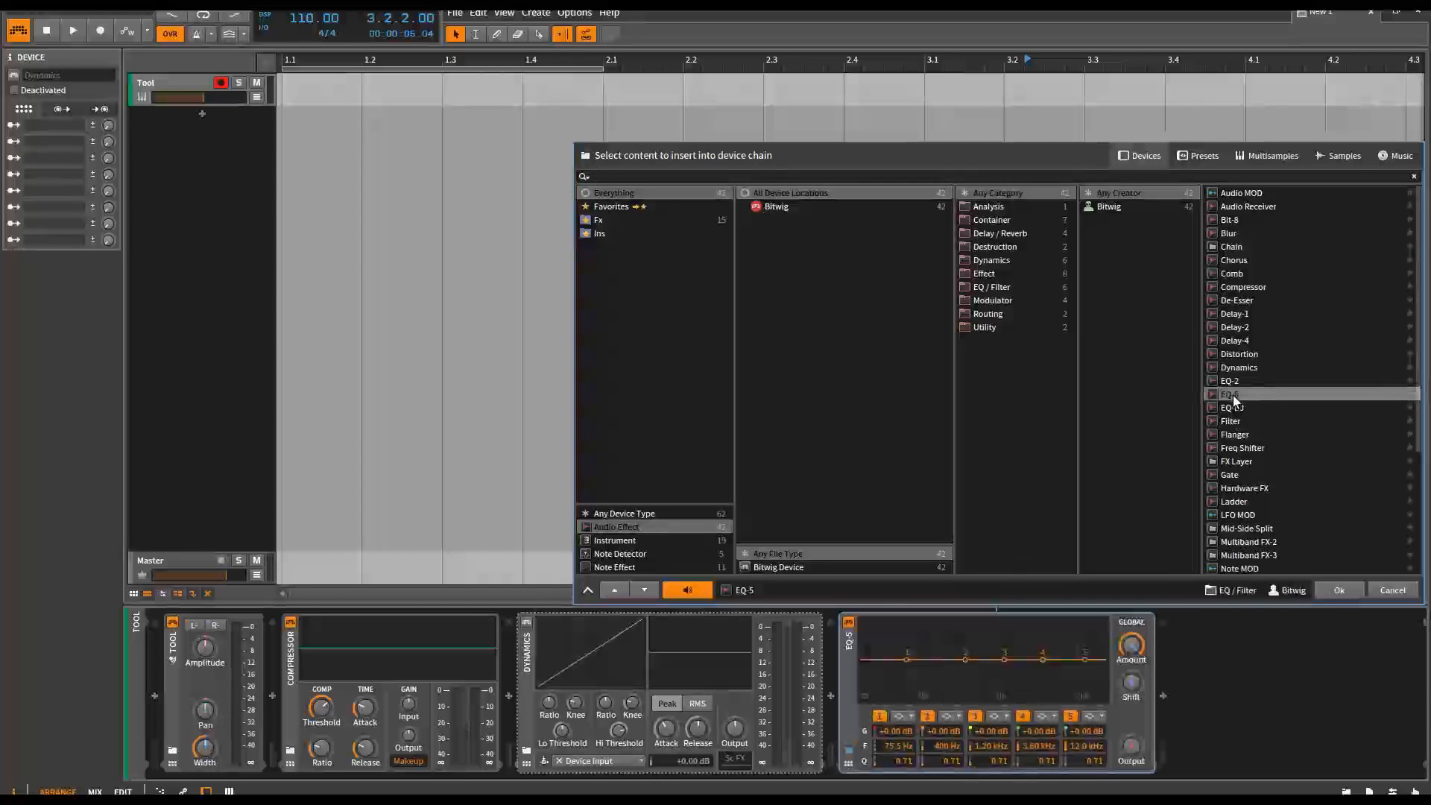
pyautogui.click(1339, 589)
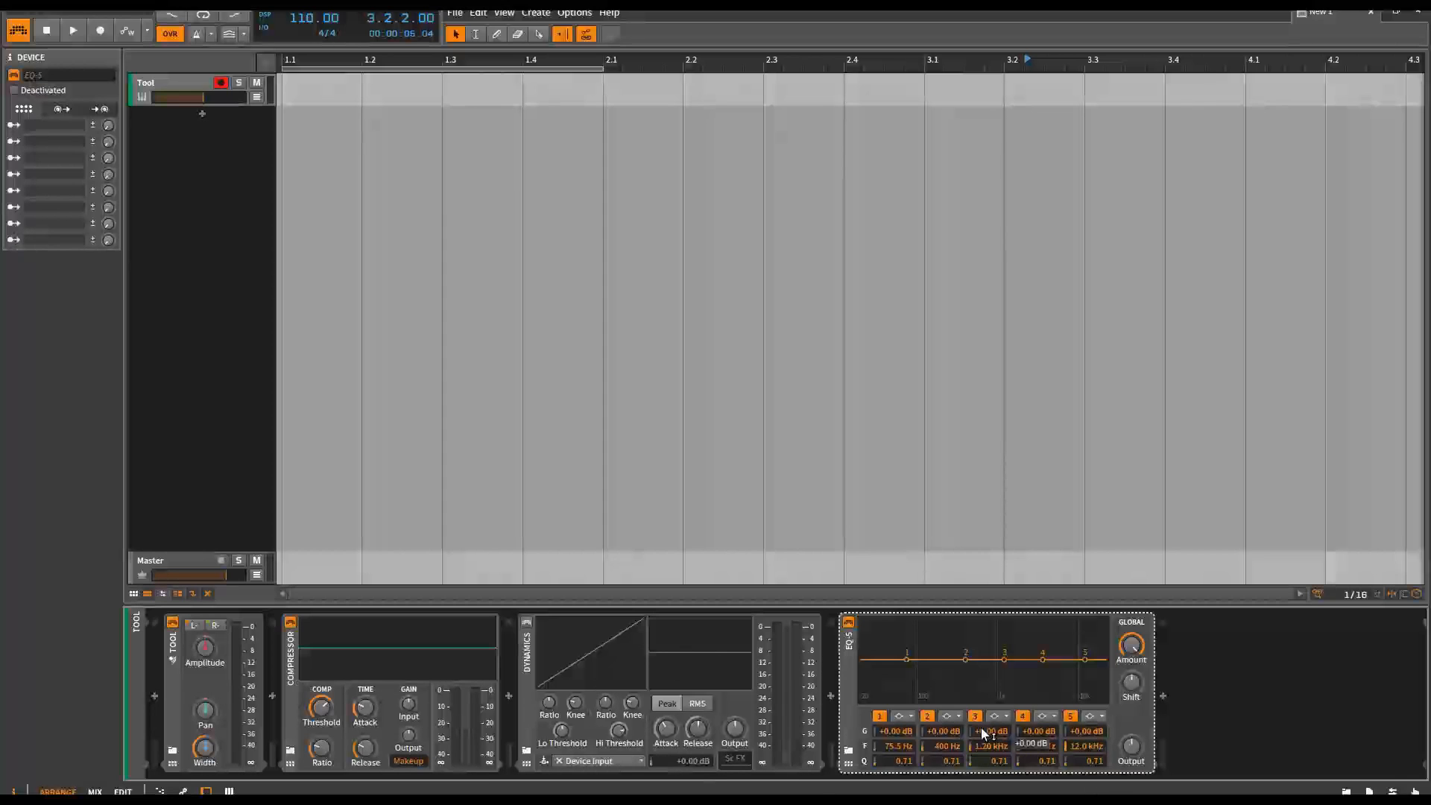
# Step: Rename the instrument track to "Track"
pyautogui.click(161, 84)
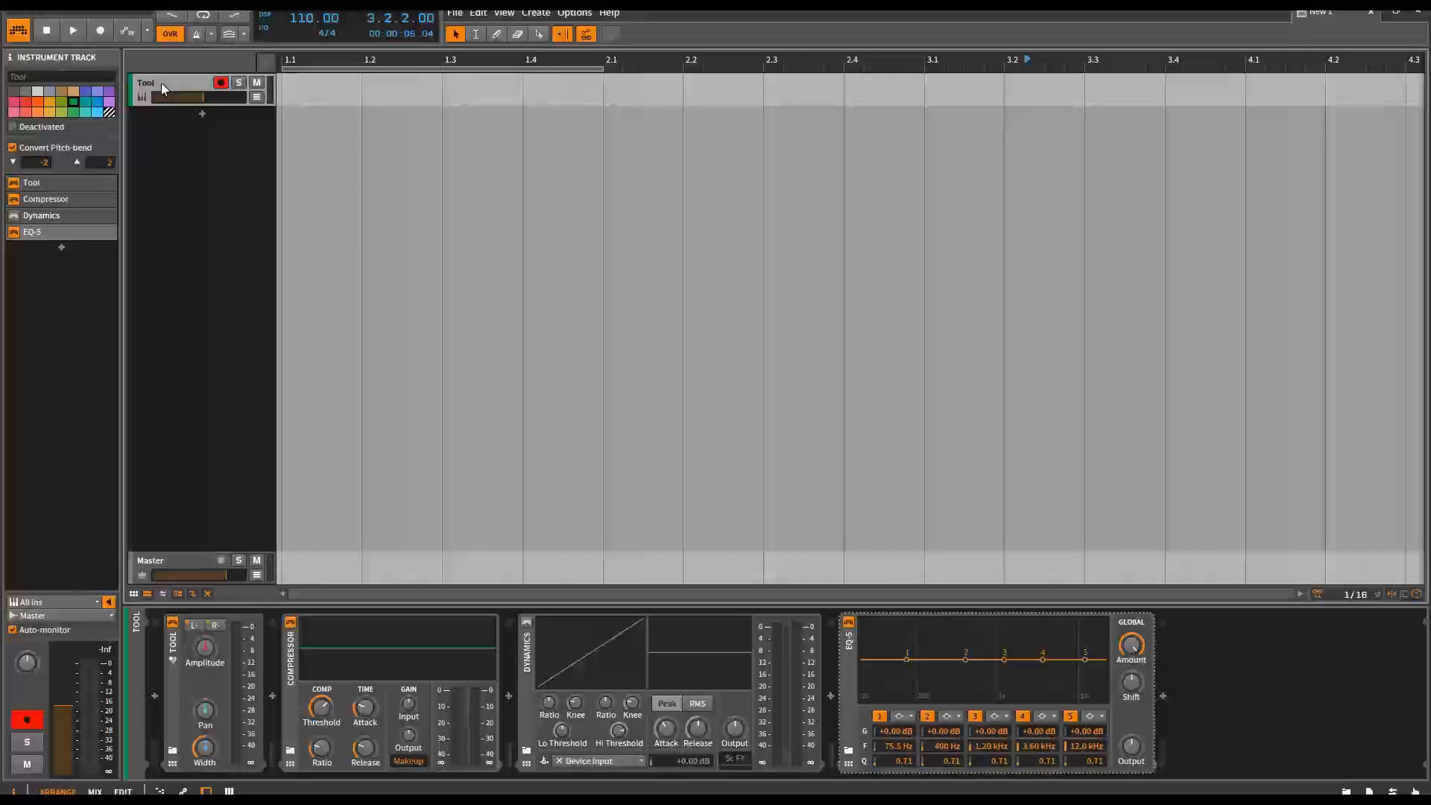
pyautogui.click(47, 78)
pyautogui.write('T')
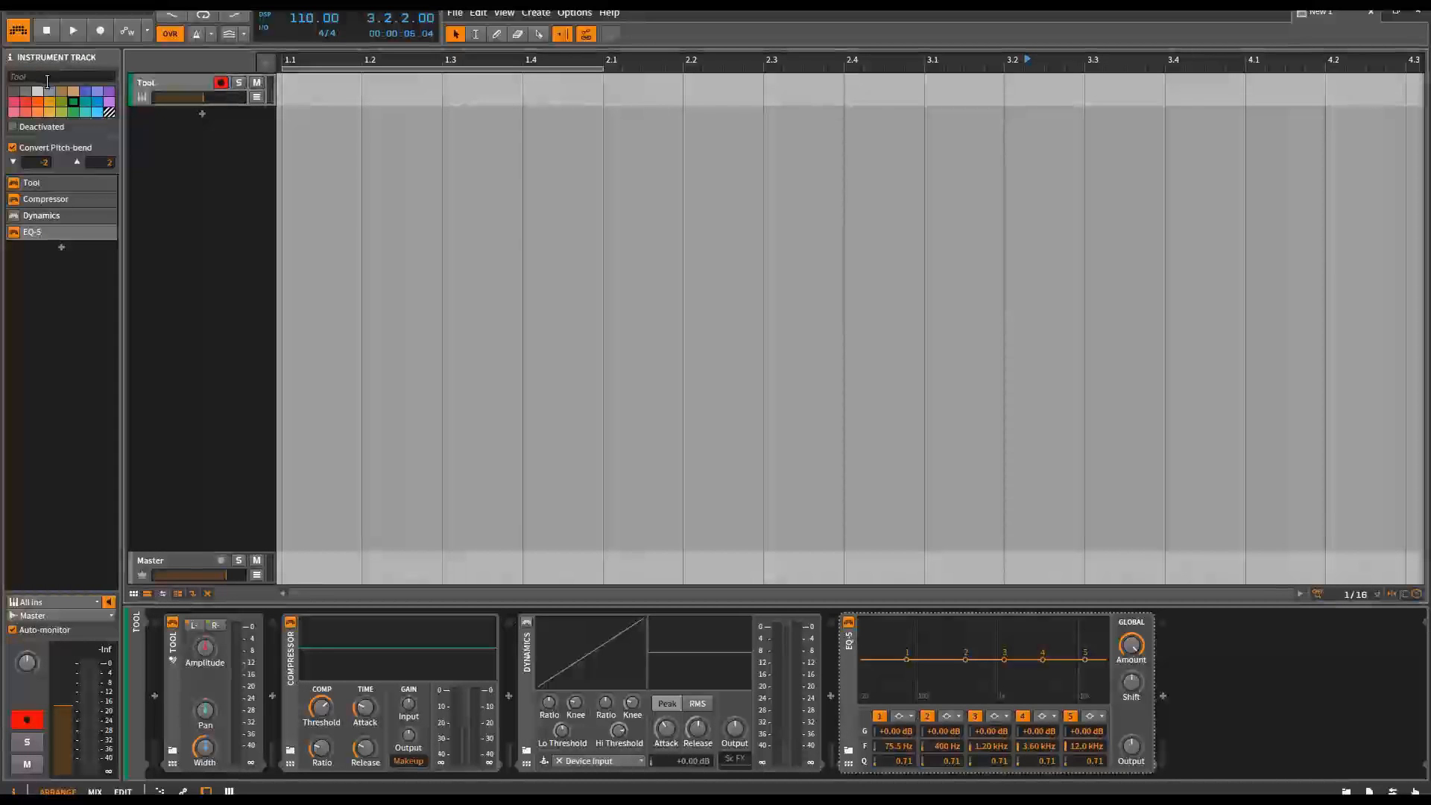
pyautogui.write('rack')
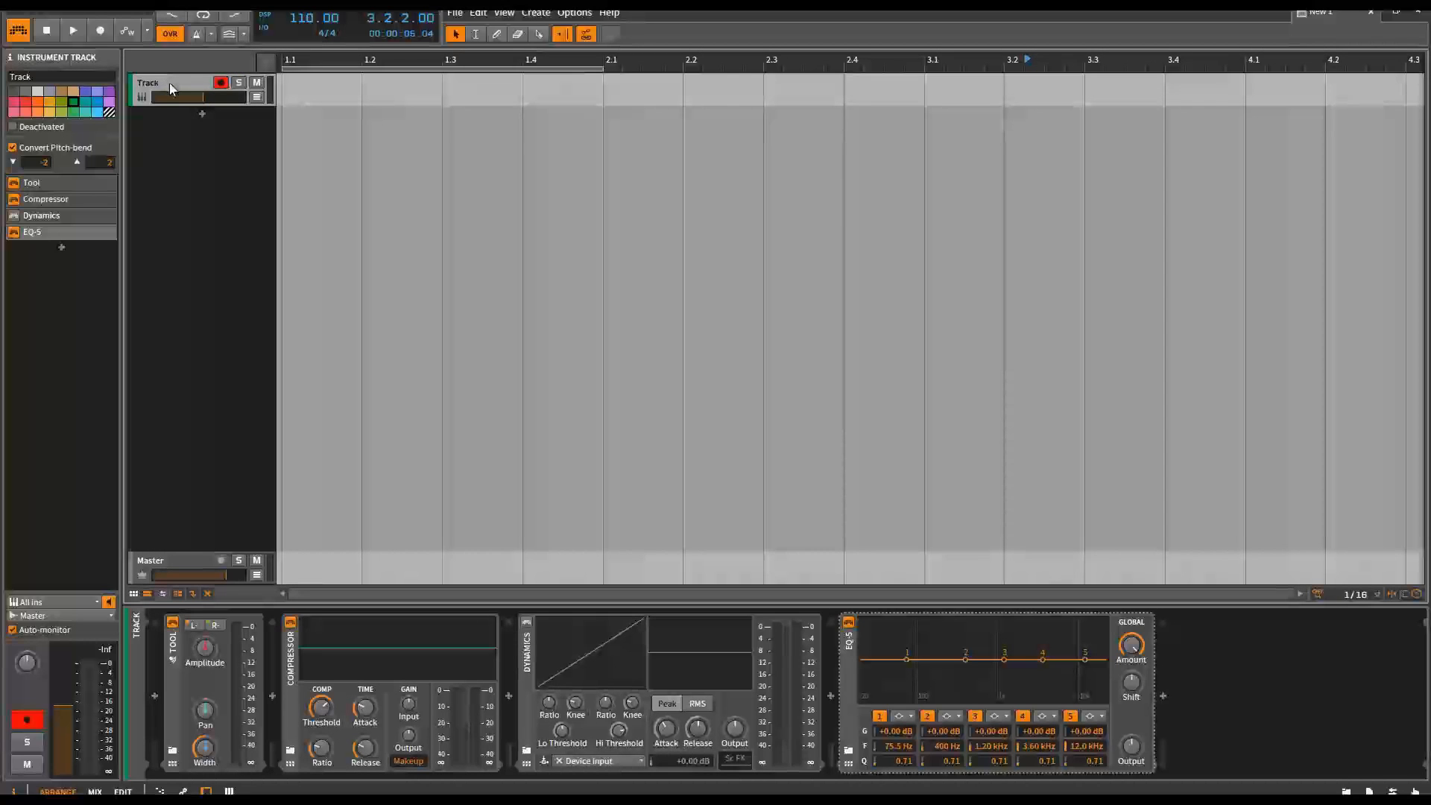
# Step: Duplicate the prepared track with its device chain until there are eight identical tracks
pyautogui.hotkey('ctrl', 'd')
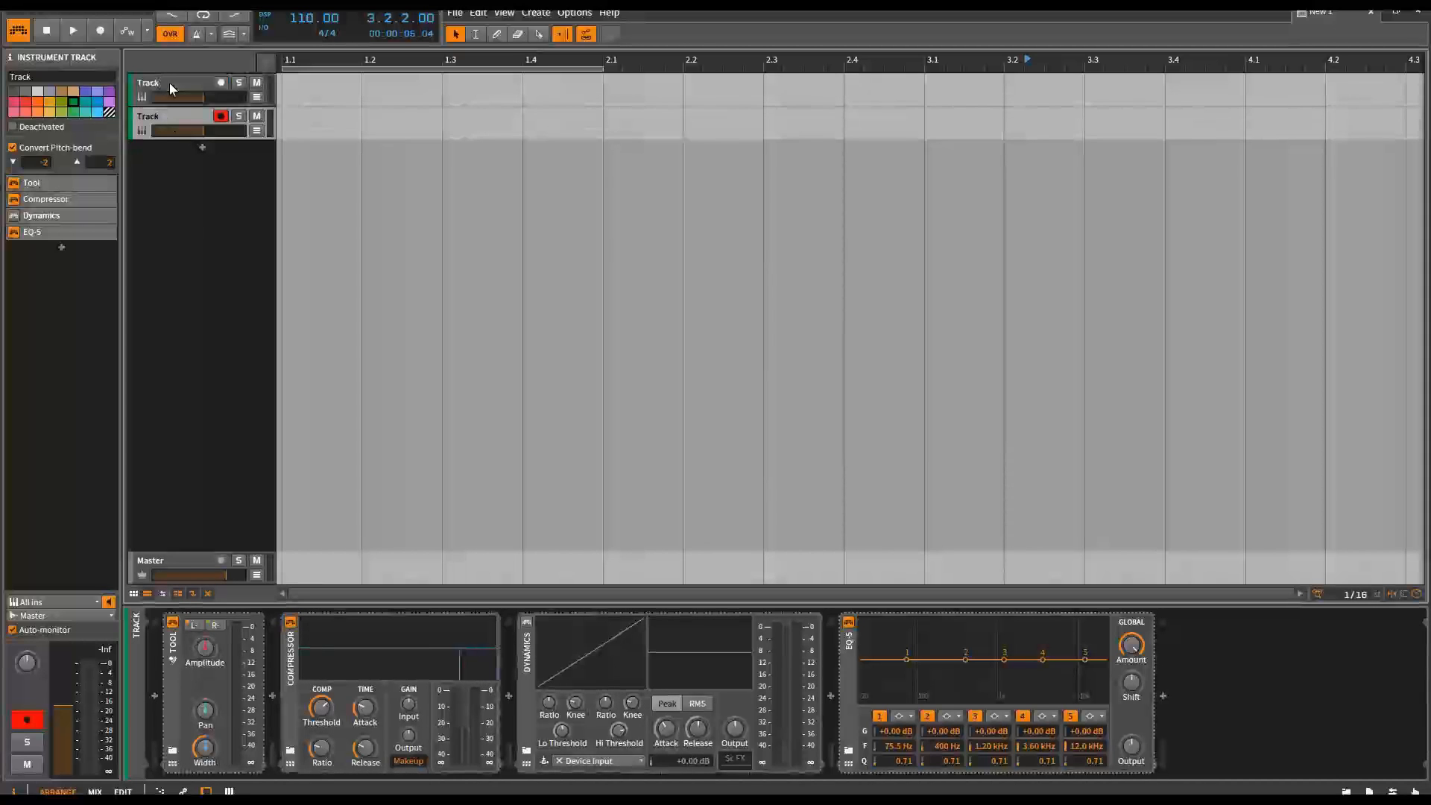
pyautogui.hotkey('ctrl', 'd')
pyautogui.hotkey('ctrl', 'd')
pyautogui.hotkey('ctrl', 'd')
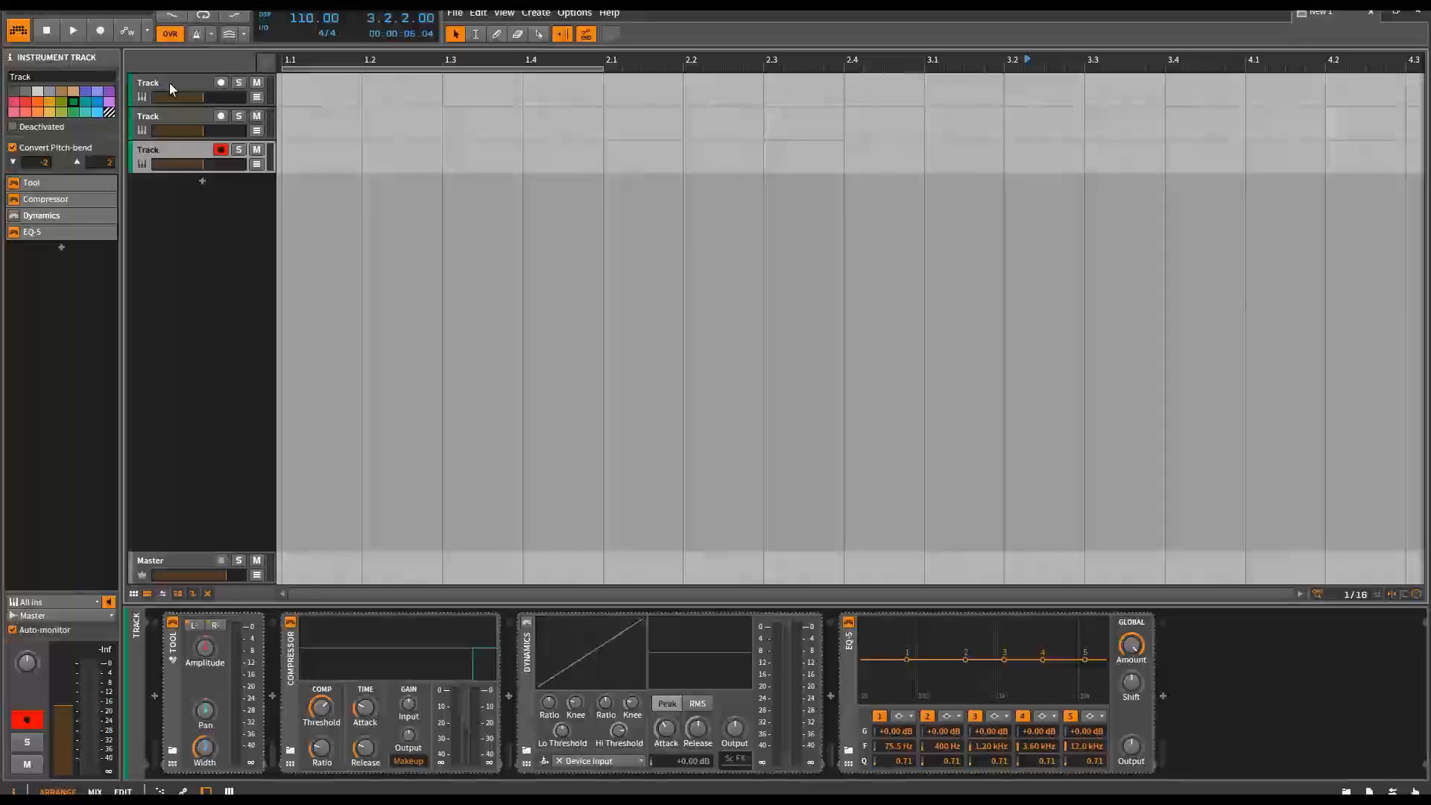
pyautogui.hotkey('ctrl', 'd')
pyautogui.hotkey('ctrl', 'd')
pyautogui.hotkey('ctrl', 'd')
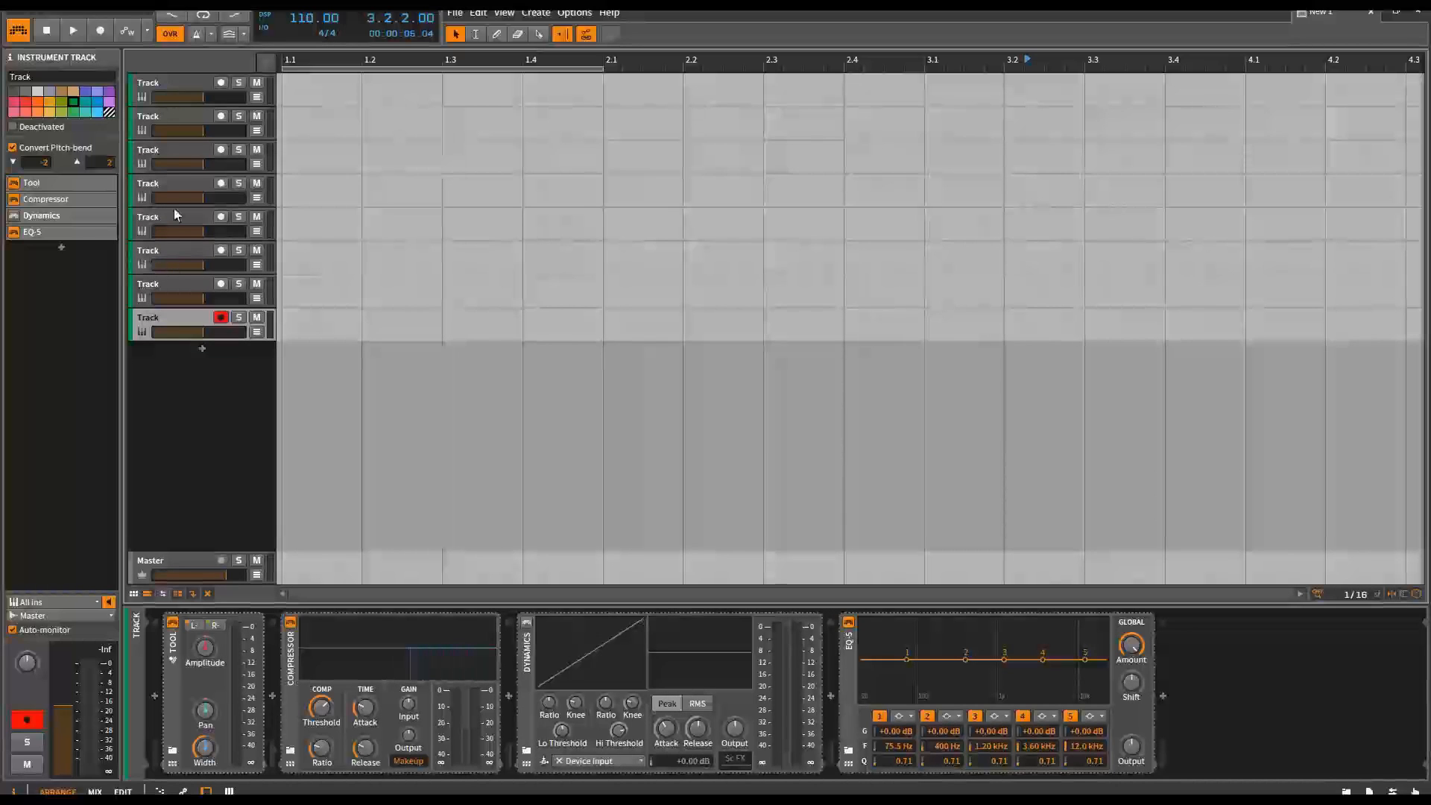
# Step: Rename the first two tracks to "Track 1" and "Track 2"
pyautogui.click(175, 91)
pyautogui.click(60, 76)
pyautogui.write('1')
pyautogui.press('Return')
pyautogui.click(167, 124)
pyautogui.click(59, 76)
pyautogui.write('2')
pyautogui.press('Return')
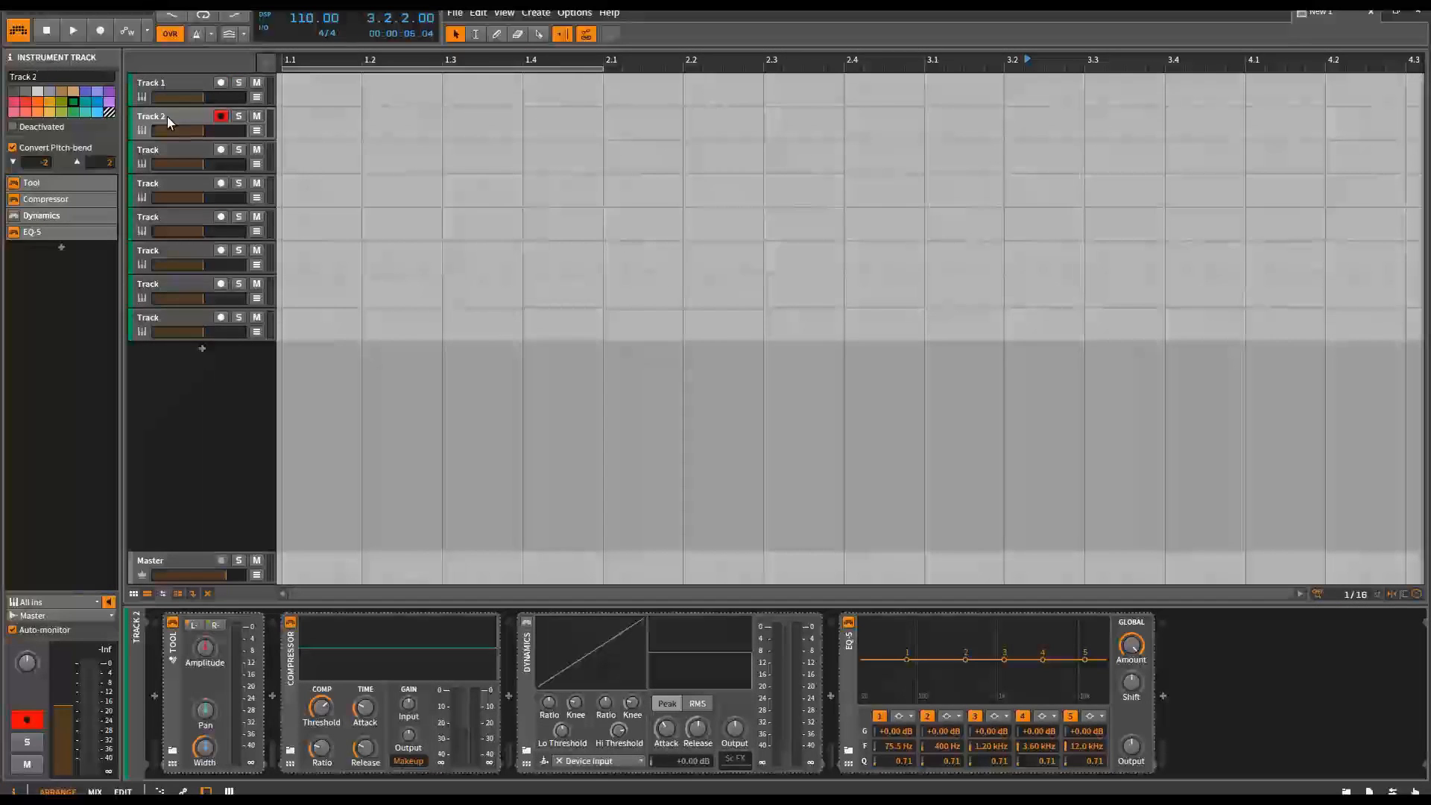
# Step: Rename the third, fourth and fifth tracks to "Track 3", "Track 4" and "Track 5"
pyautogui.click(183, 157)
pyautogui.click(65, 75)
pyautogui.write('3')
pyautogui.press('Return')
pyautogui.click(179, 191)
pyautogui.click(75, 77)
pyautogui.write('4')
pyautogui.press('Return')
pyautogui.click(179, 224)
pyautogui.click(84, 79)
pyautogui.write('5')
pyautogui.press('Return')
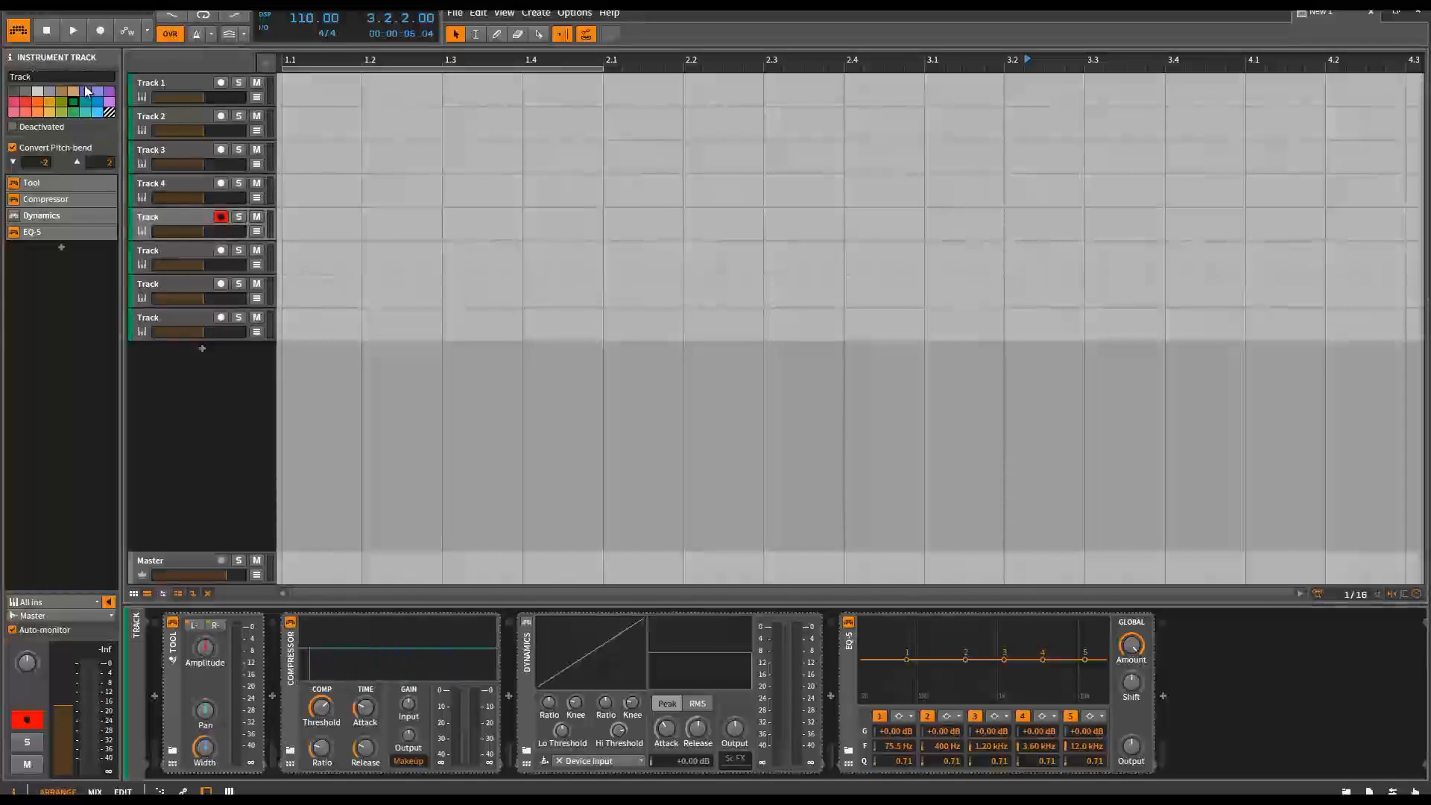
# Step: Rename the last three tracks to "Track 6", "Track 7" and "Track 8", and stop the accidentally started playback
pyautogui.click(183, 250)
pyautogui.click(55, 76)
pyautogui.write('6')
pyautogui.press('Return')
pyautogui.click(184, 283)
pyautogui.click(60, 77)
pyautogui.write('7')
pyautogui.press('Return')
pyautogui.click(183, 316)
pyautogui.click(49, 74)
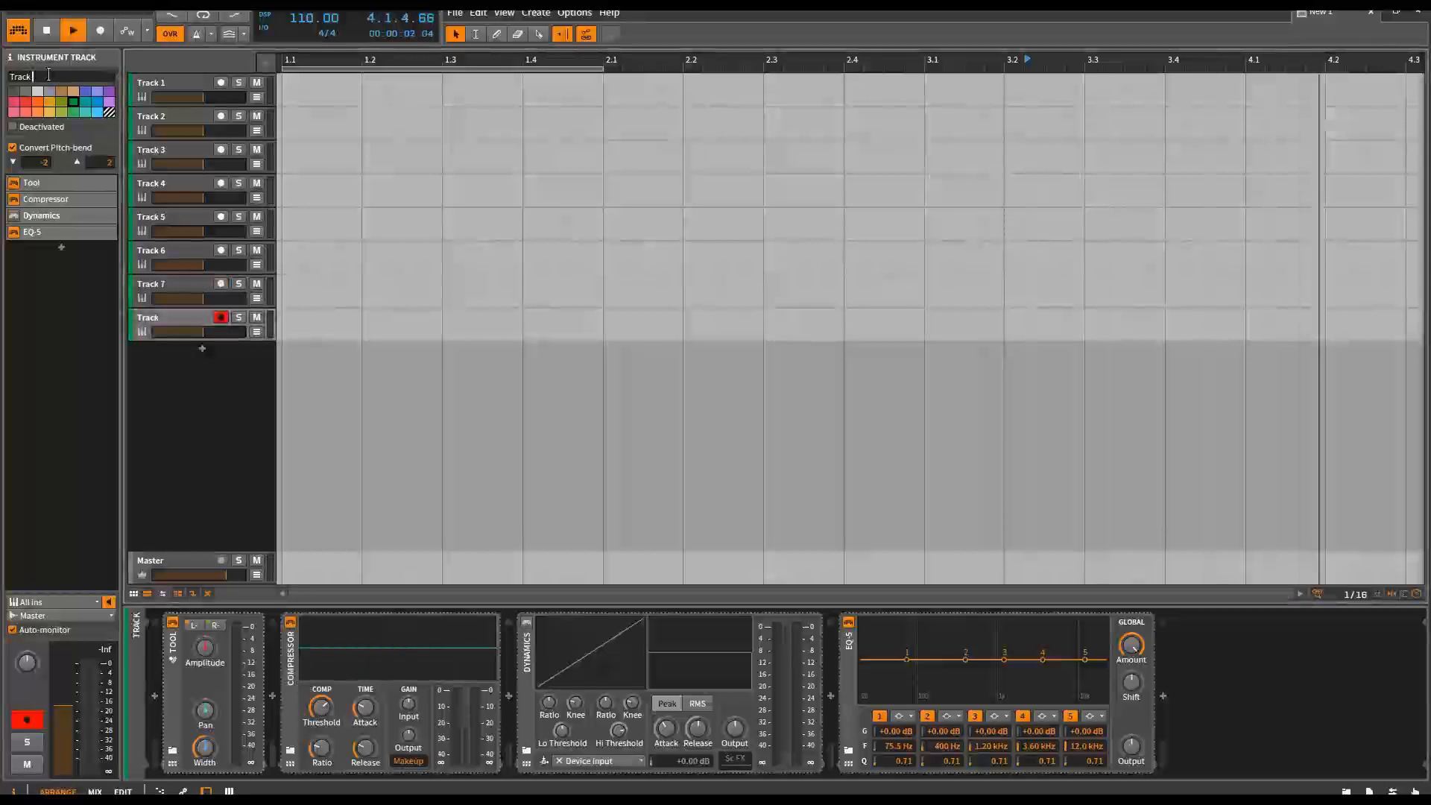
pyautogui.write('8')
pyautogui.press('Return')
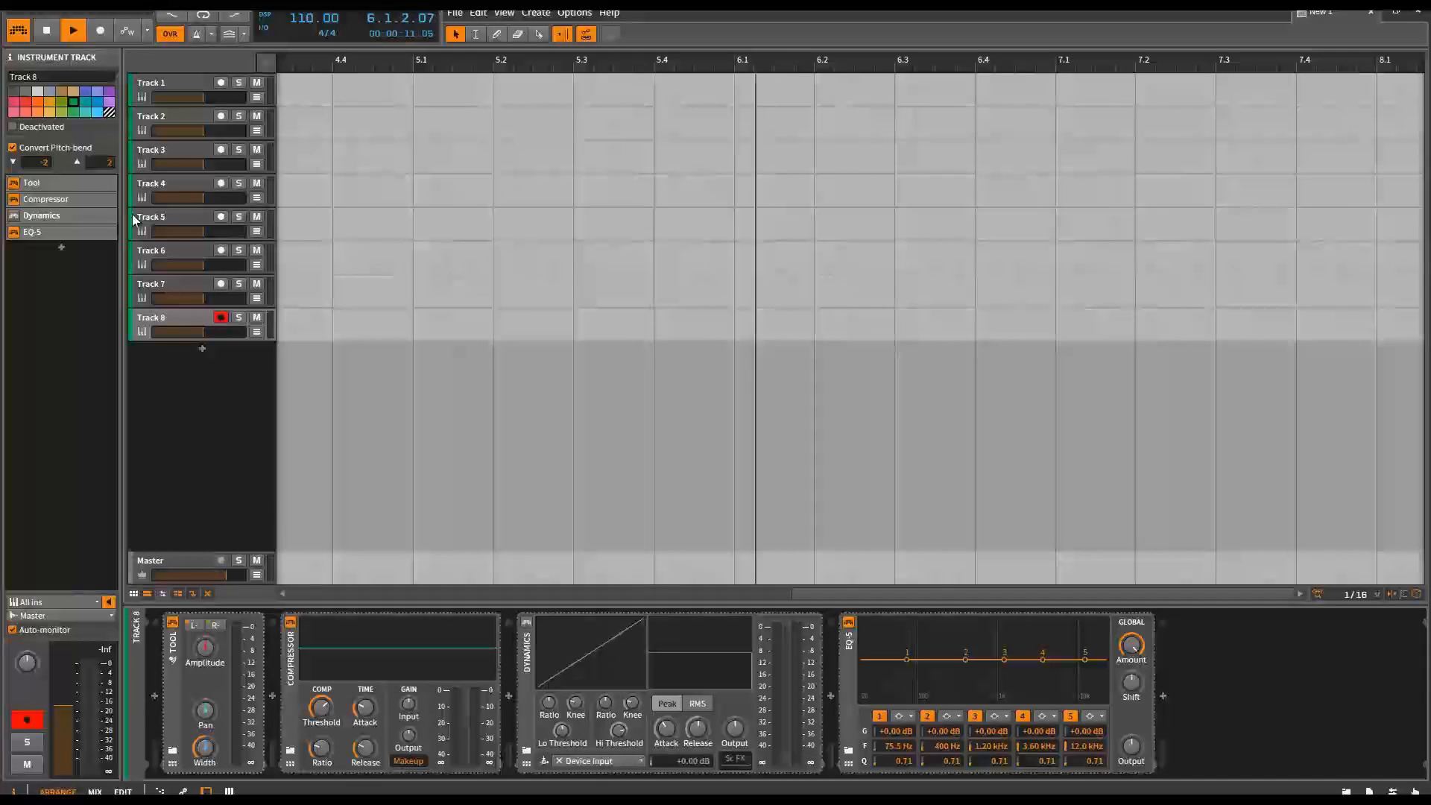
pyautogui.click(206, 411)
pyautogui.press('space')
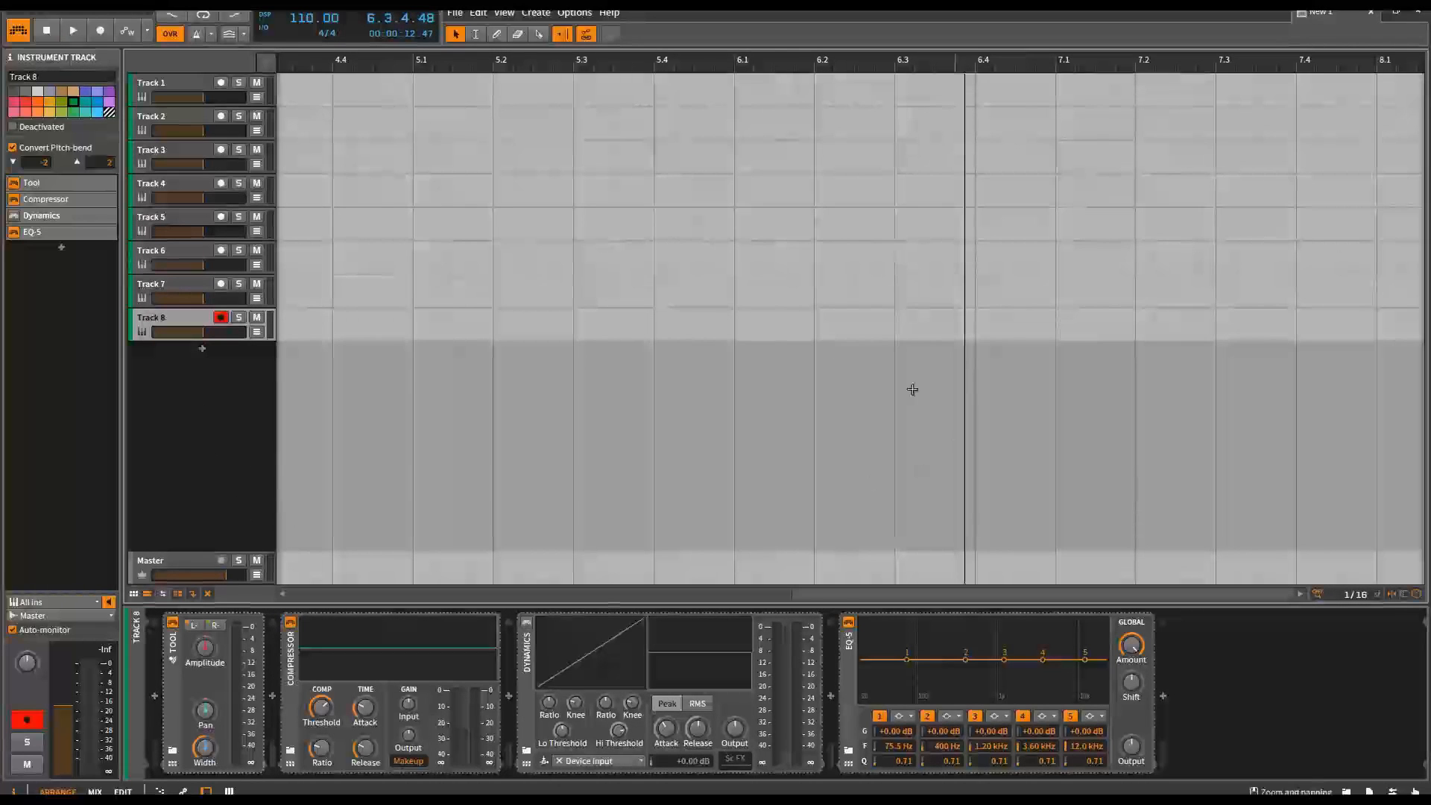
# Step: Switch to the mixer view and delete all scenes from Scene 5 onward, leaving Scenes 1 to 4
pyautogui.click(95, 791)
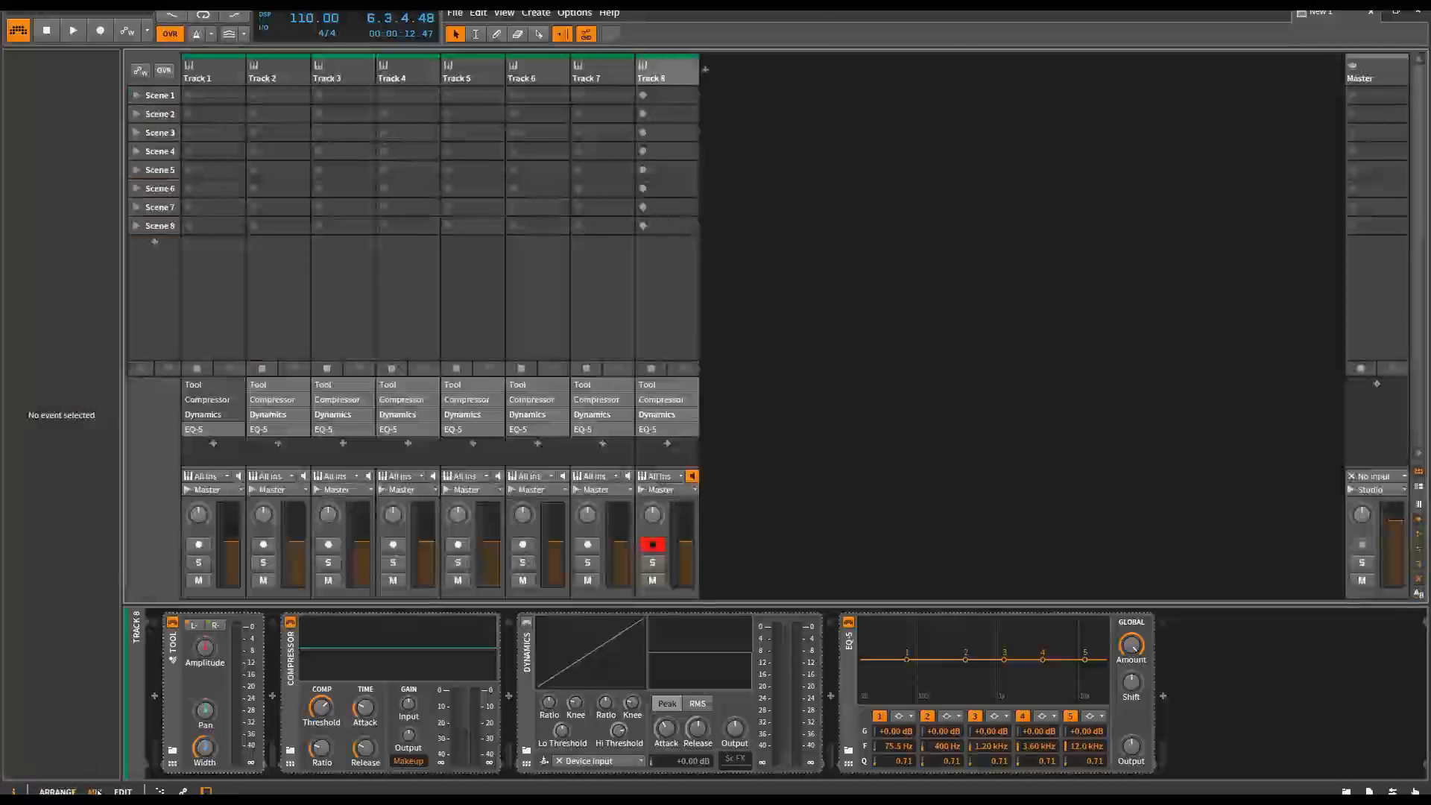
pyautogui.click(172, 171)
pyautogui.keyDown('shift'); pyautogui.click(160, 226); pyautogui.keyUp('shift')
pyautogui.press('Delete')
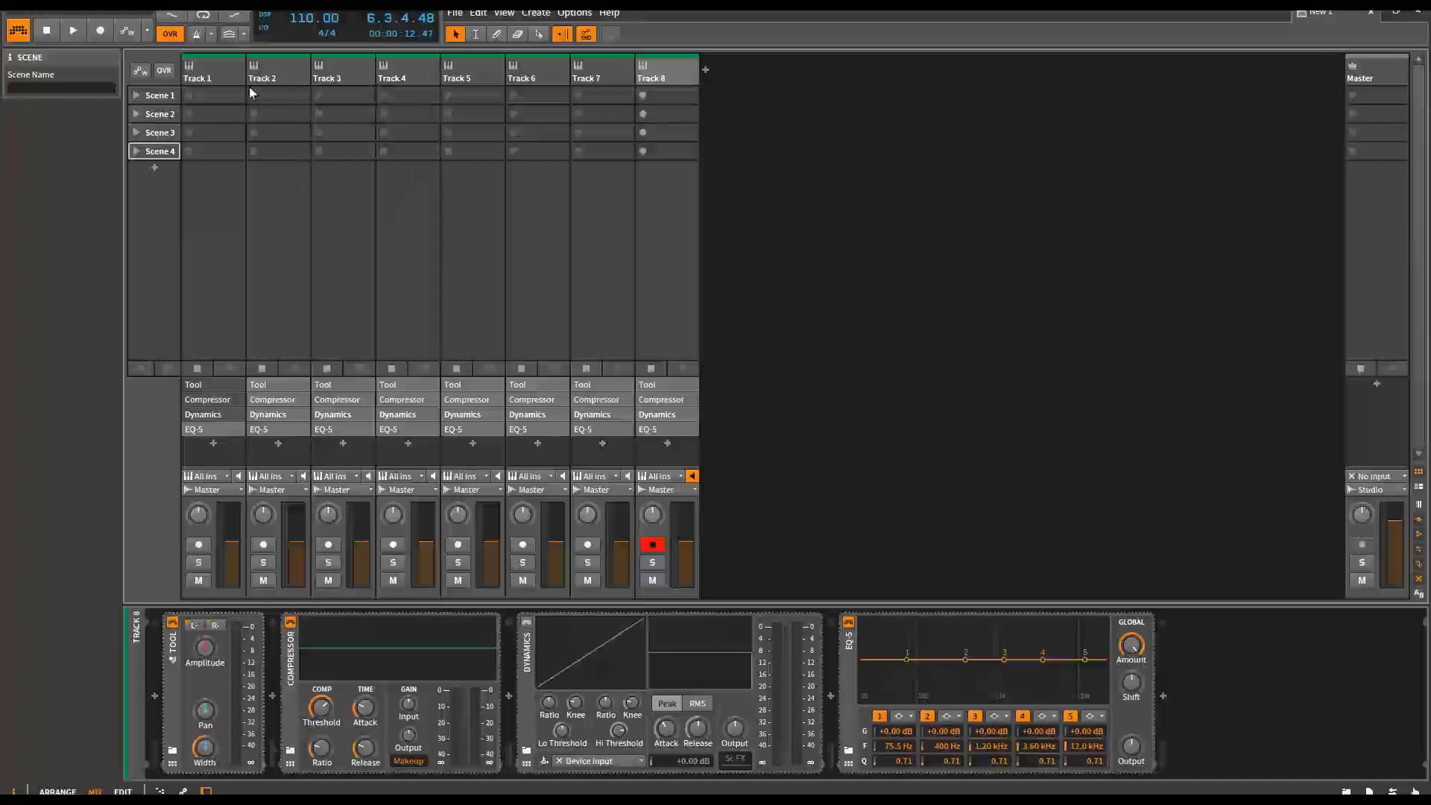
# Step: Select Tracks 1 to 8 together and give them all the same muted purple-grey colour
pyautogui.click(221, 77)
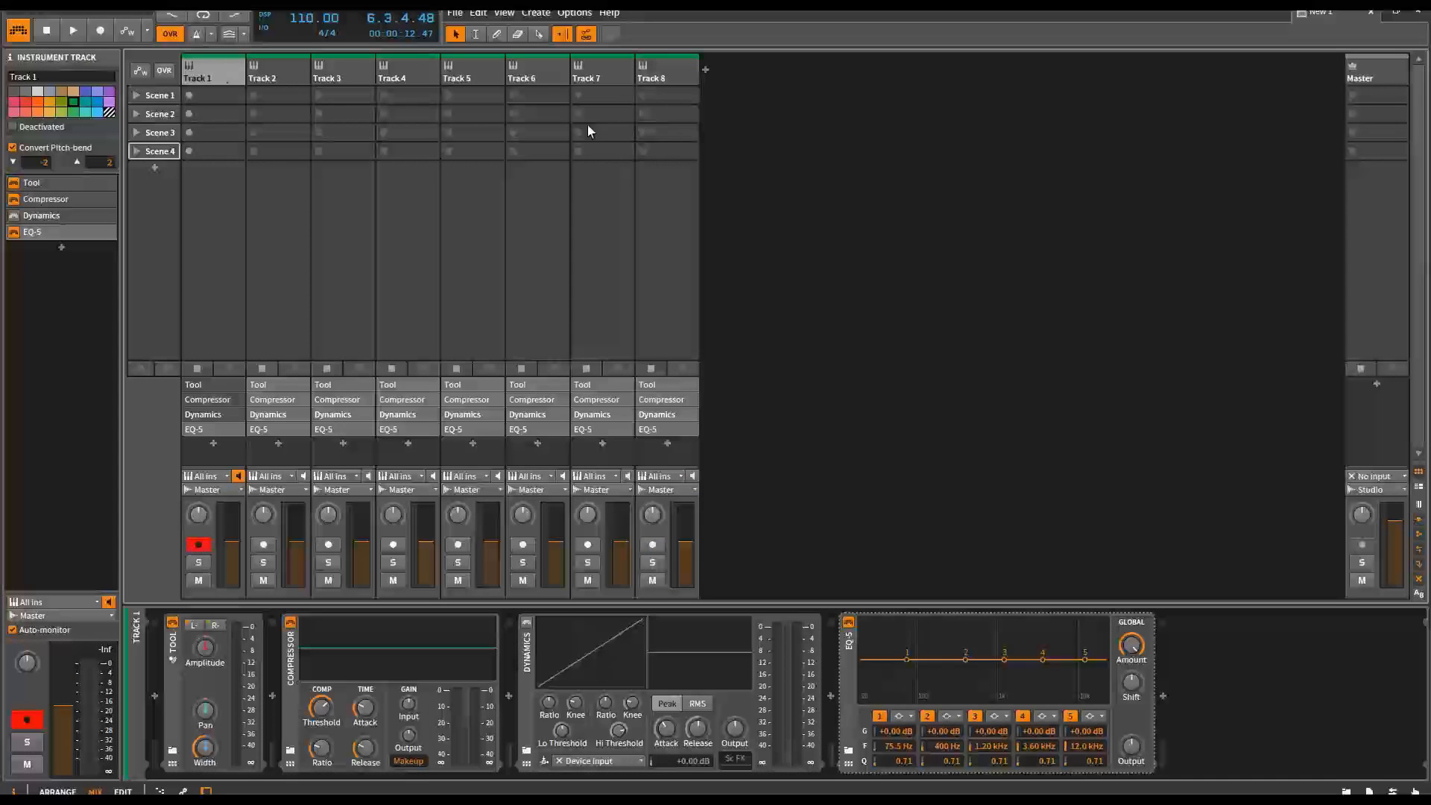
pyautogui.keyDown('shift'); pyautogui.click(668, 72); pyautogui.keyUp('shift')
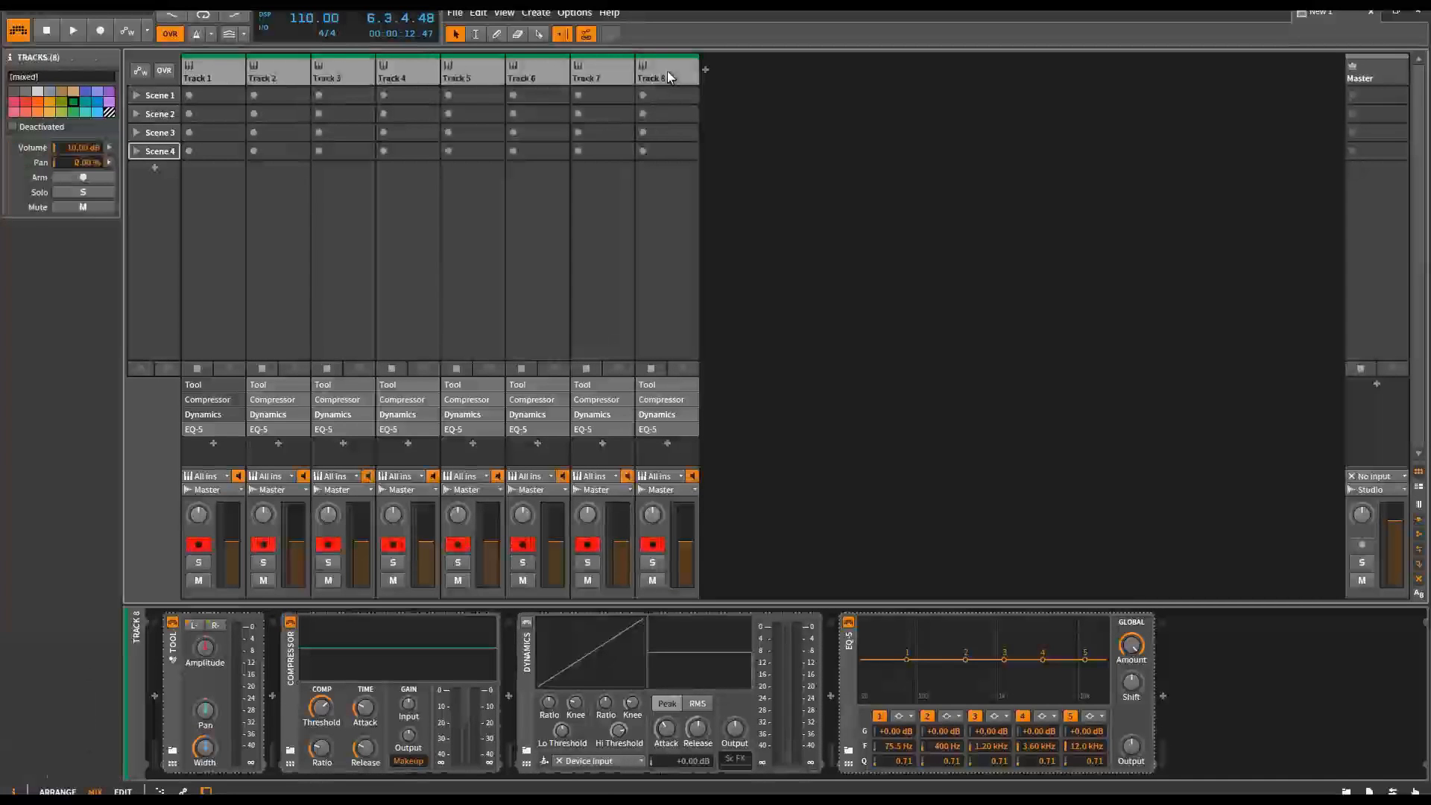
pyautogui.click(50, 92)
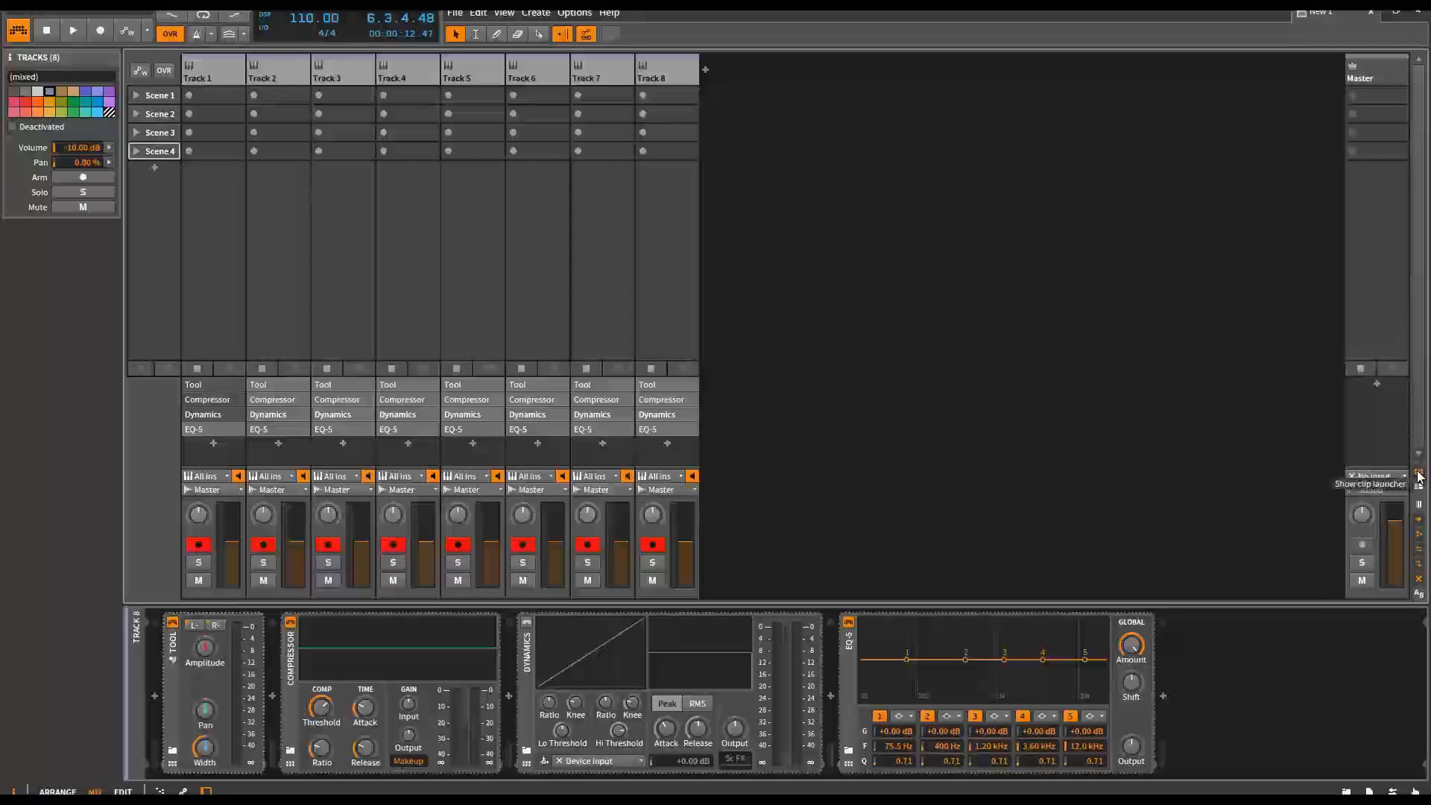
# Step: Create an effect track and duplicate it three times to make four effect tracks
pyautogui.rightClick(1067, 357)
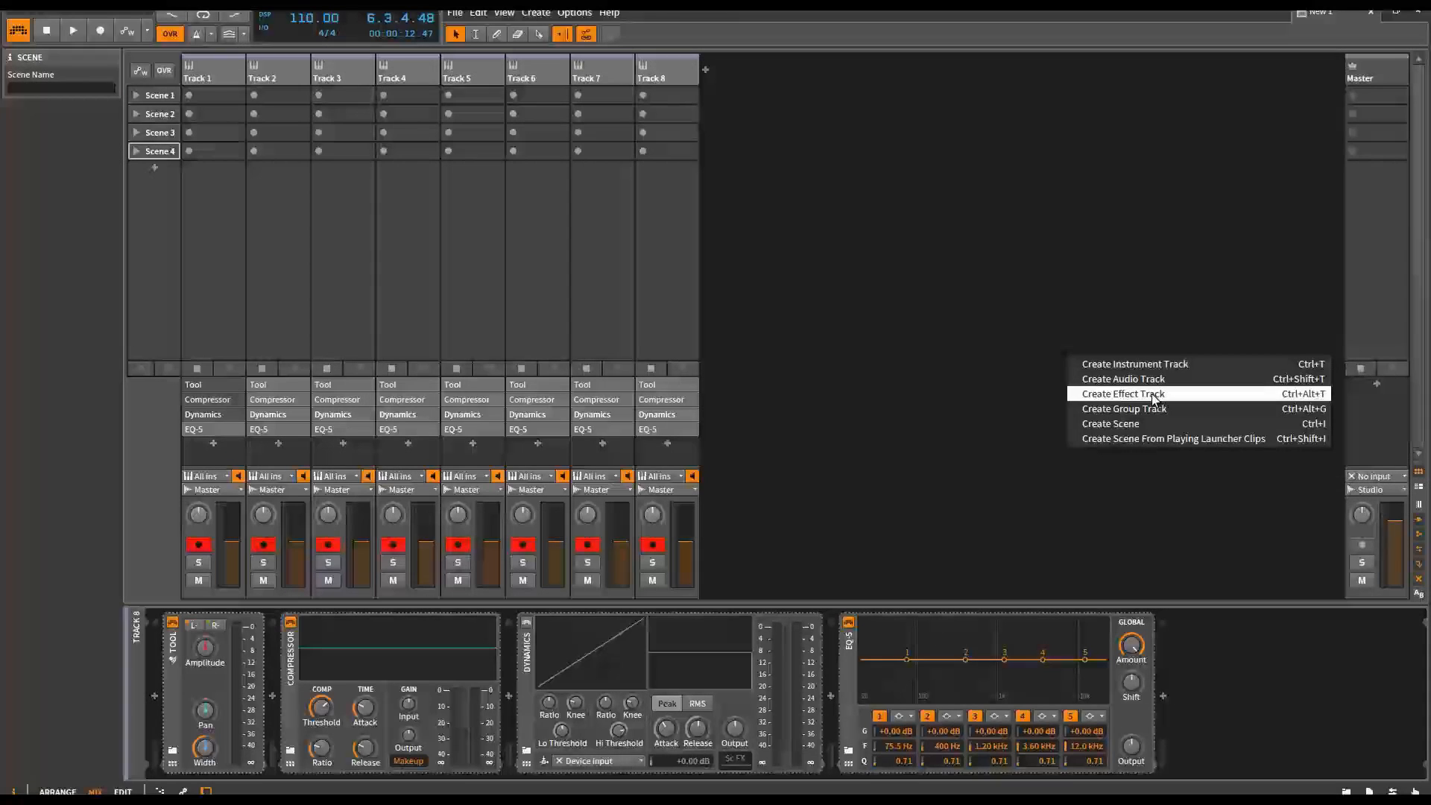
pyautogui.click(1142, 392)
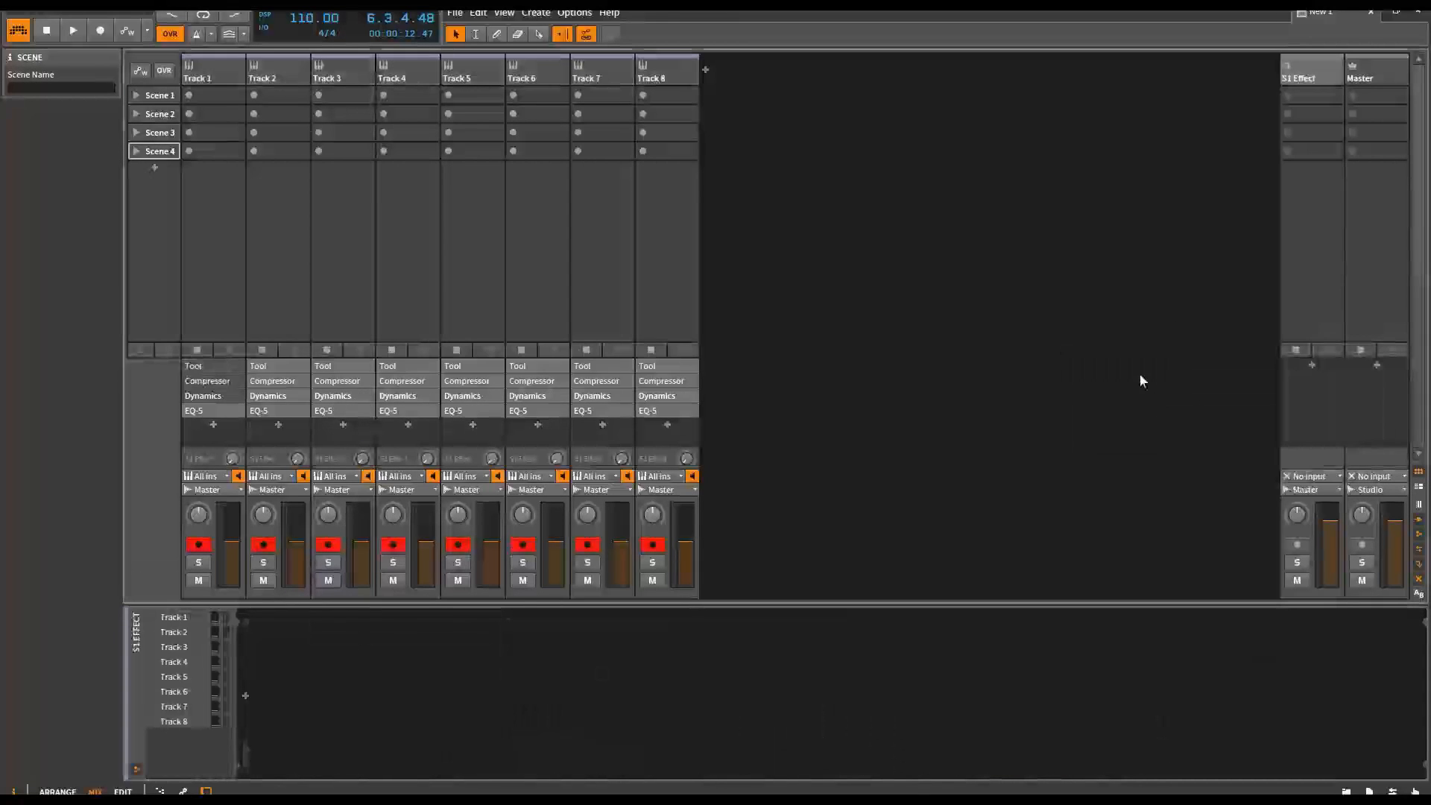
pyautogui.click(1317, 74)
pyautogui.hotkey('ctrl', 'd')
pyautogui.hotkey('ctrl', 'd')
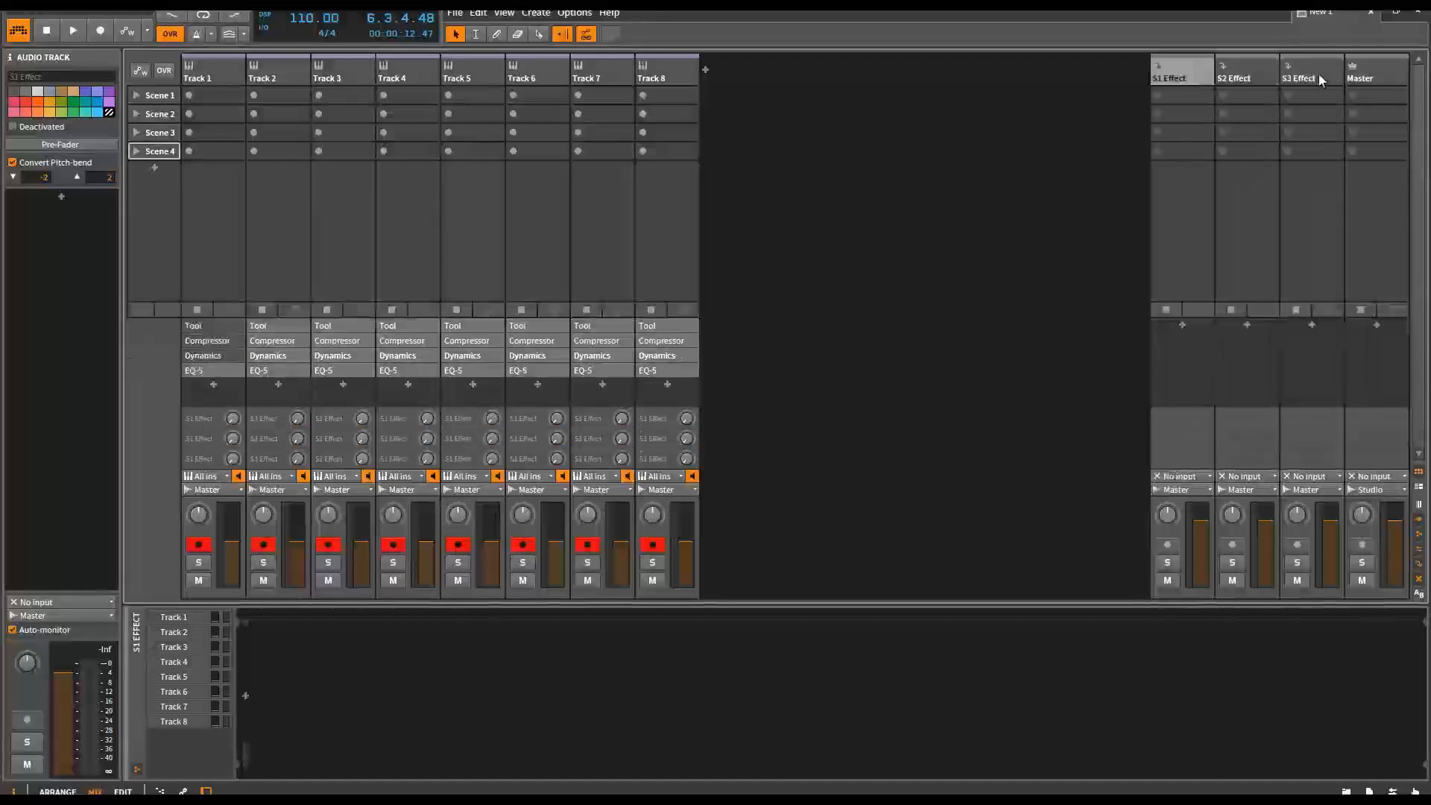
pyautogui.hotkey('ctrl', 'd')
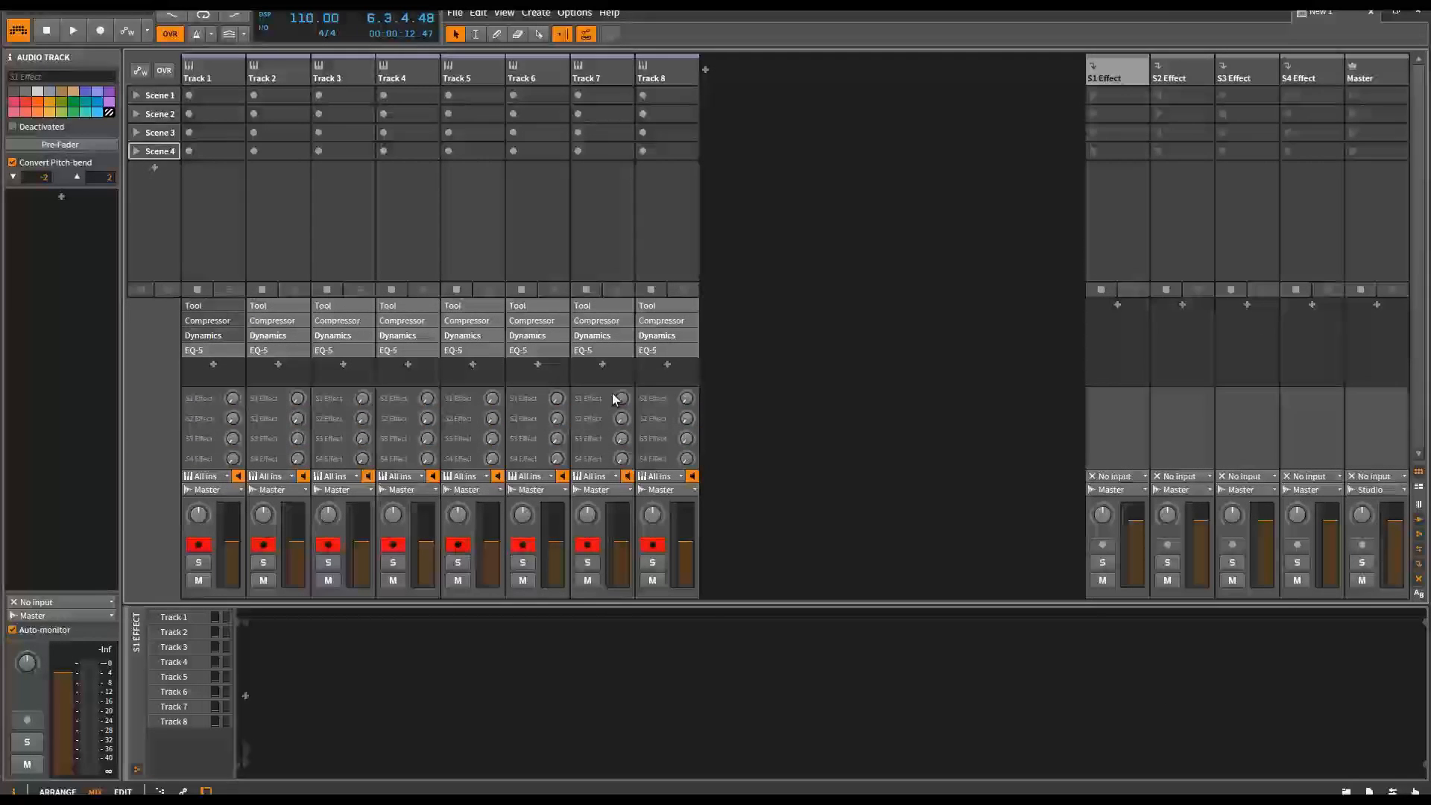
# Step: Insert a Reverb device on the first effect track and a Delay-1 device on the second
pyautogui.click(246, 697)
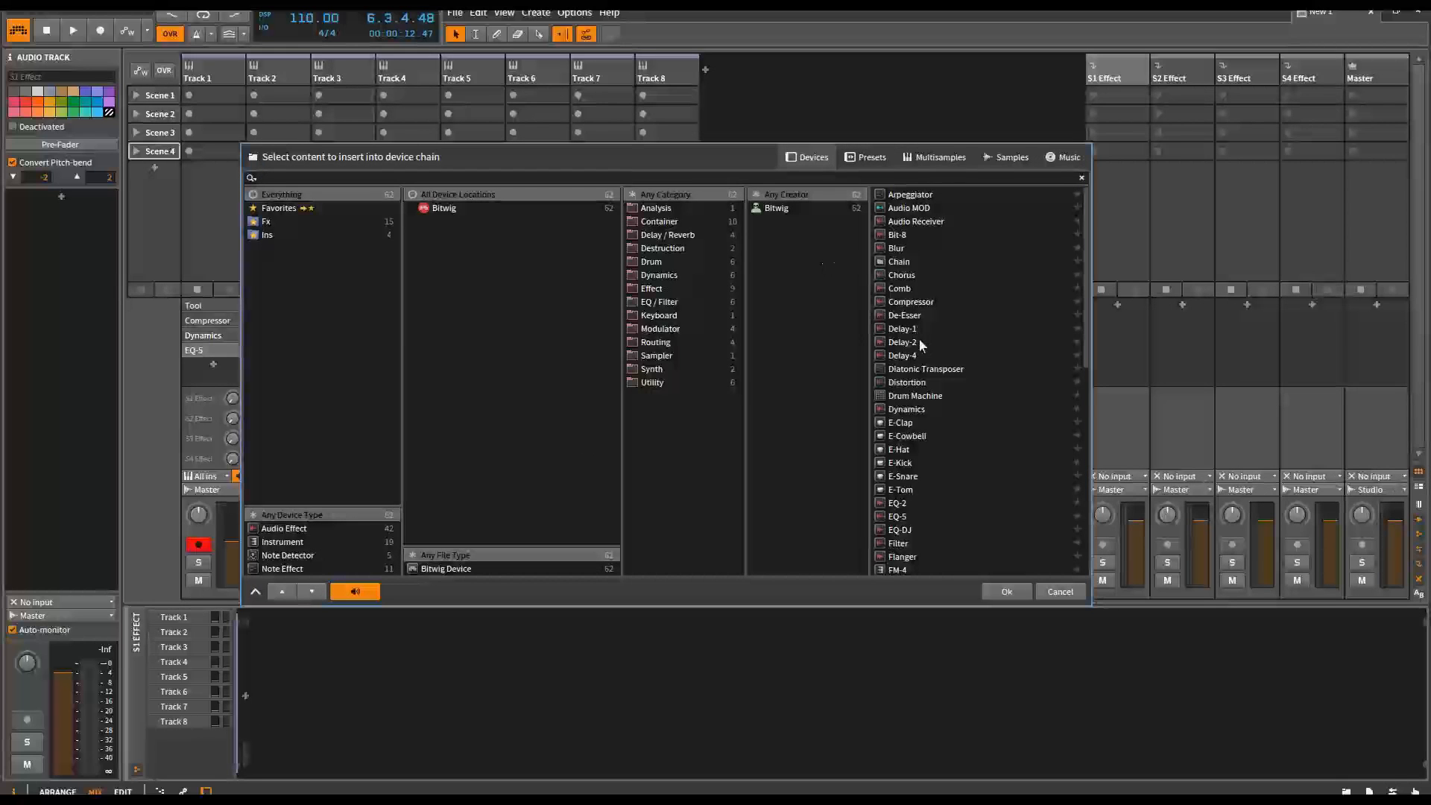
pyautogui.scroll(-3, 920, 342)
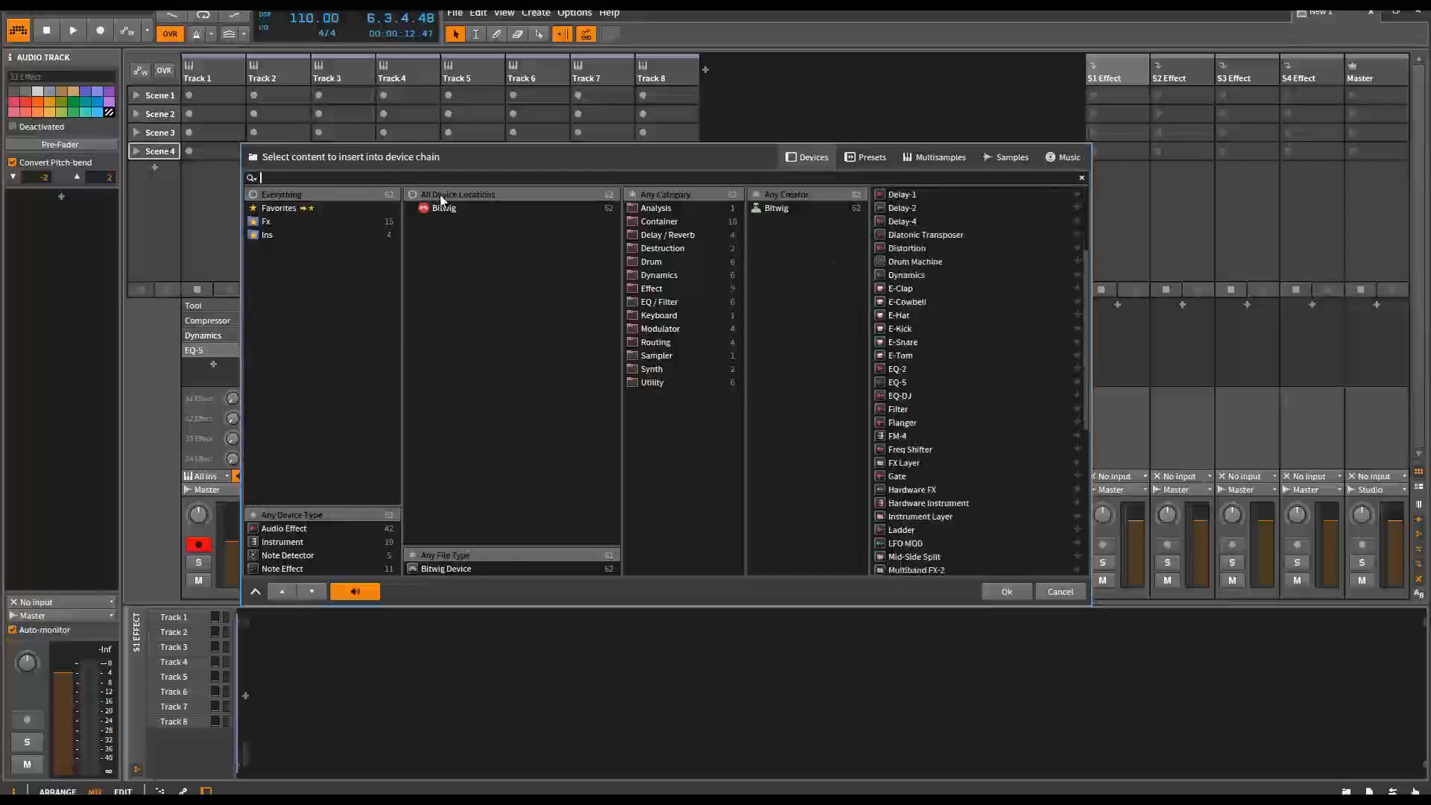
pyautogui.click(266, 221)
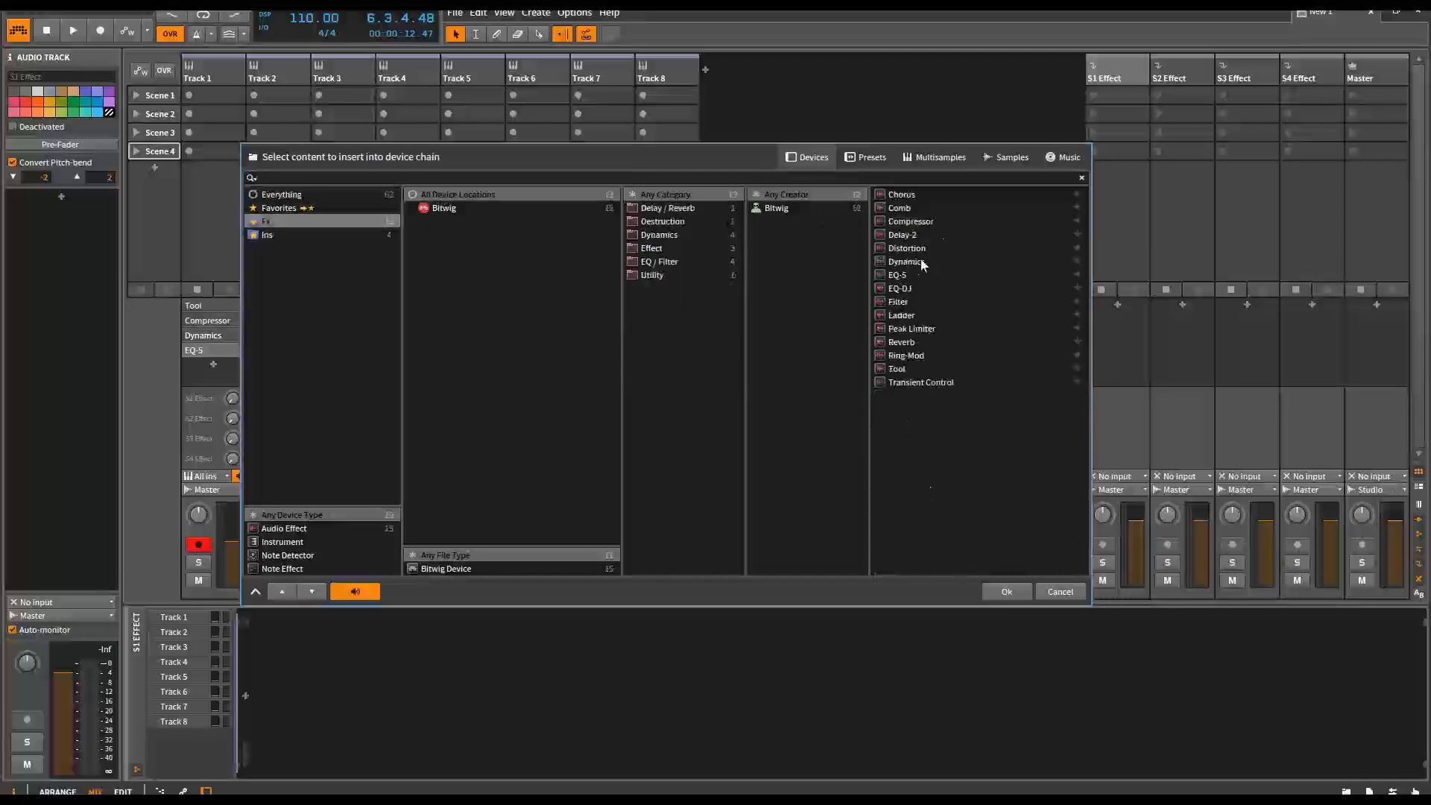
pyautogui.doubleClick(908, 342)
pyautogui.click(1197, 71)
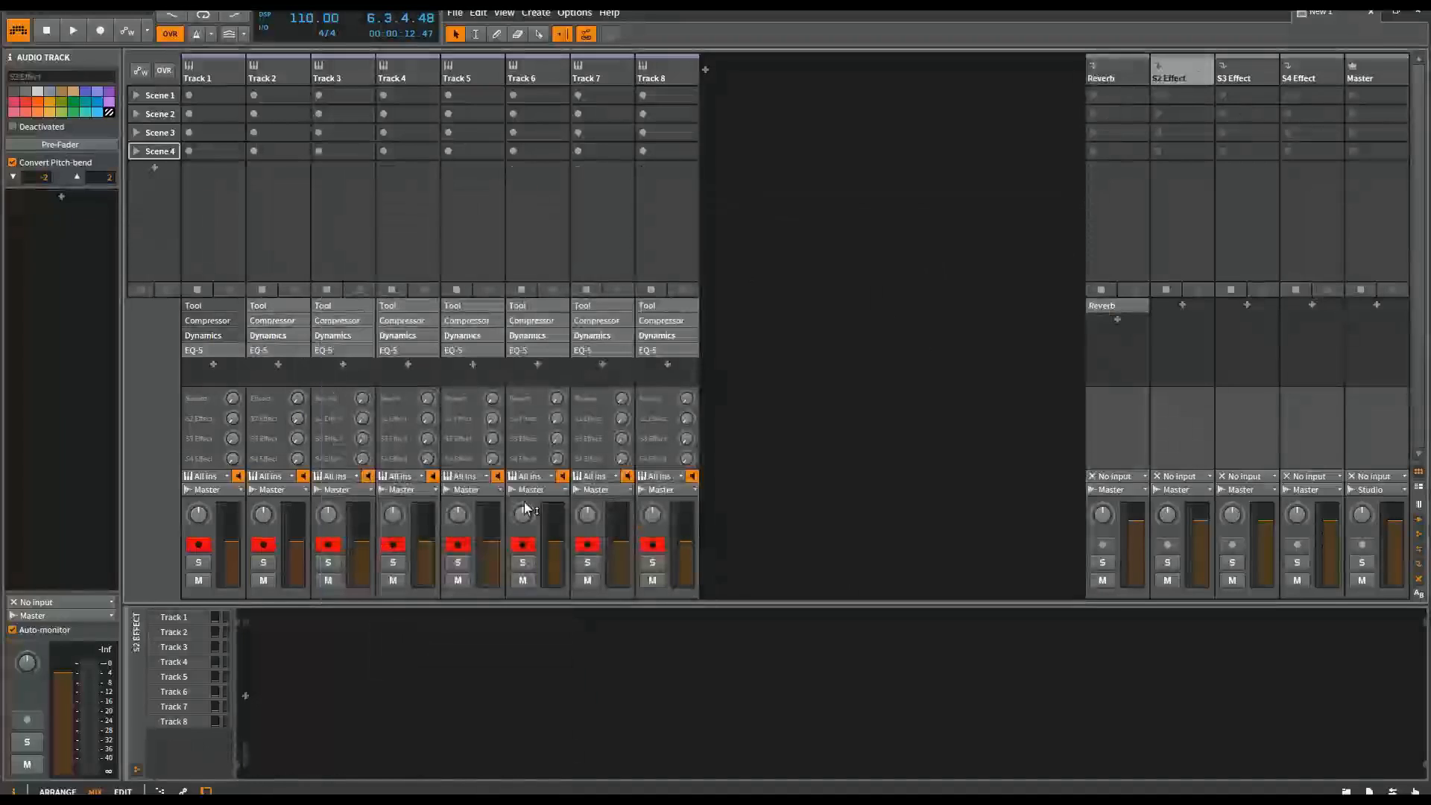
pyautogui.click(242, 695)
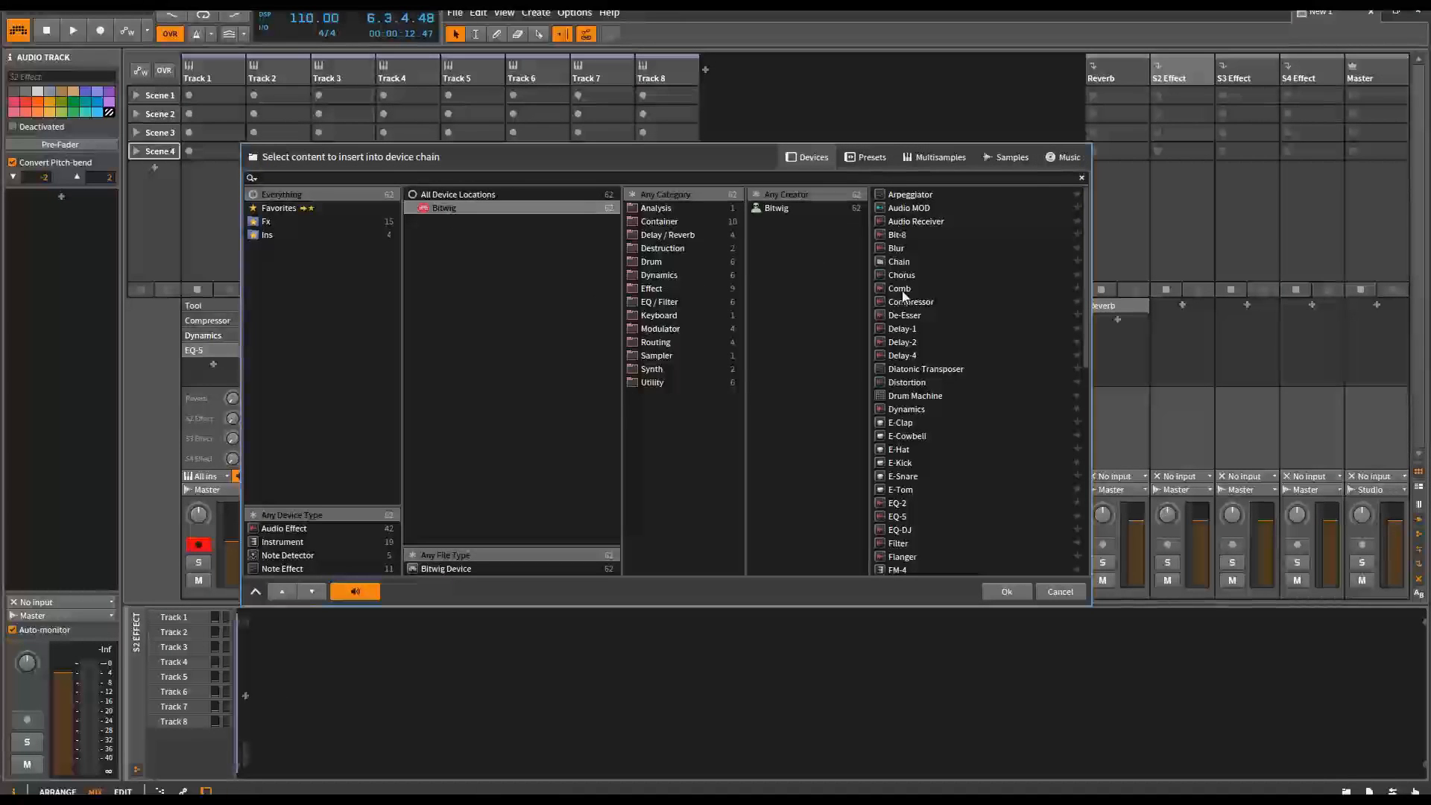
pyautogui.click(903, 328)
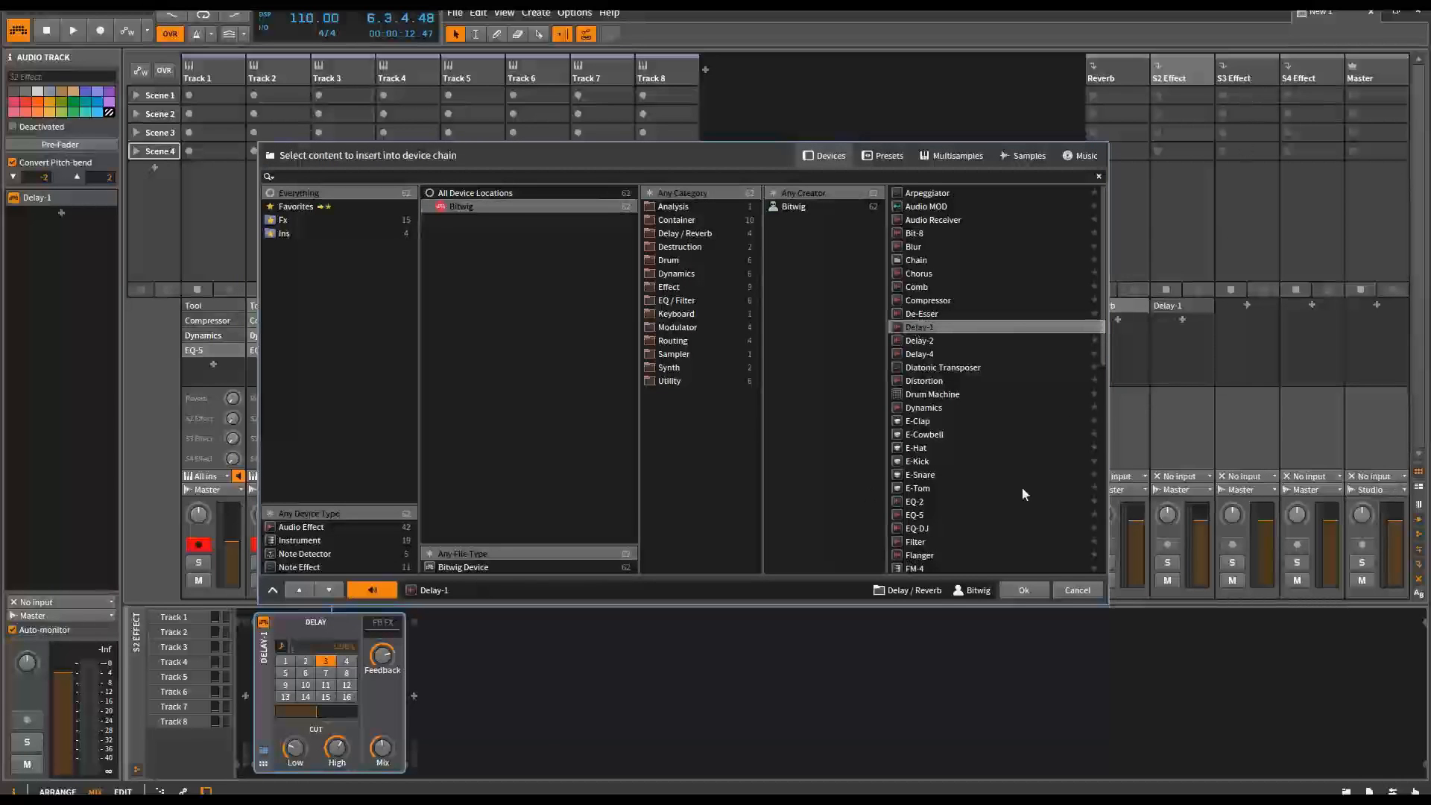
pyautogui.click(1027, 589)
# Step: Insert a Chorus device on the third effect track and a Distortion device on the fourth
pyautogui.click(1253, 74)
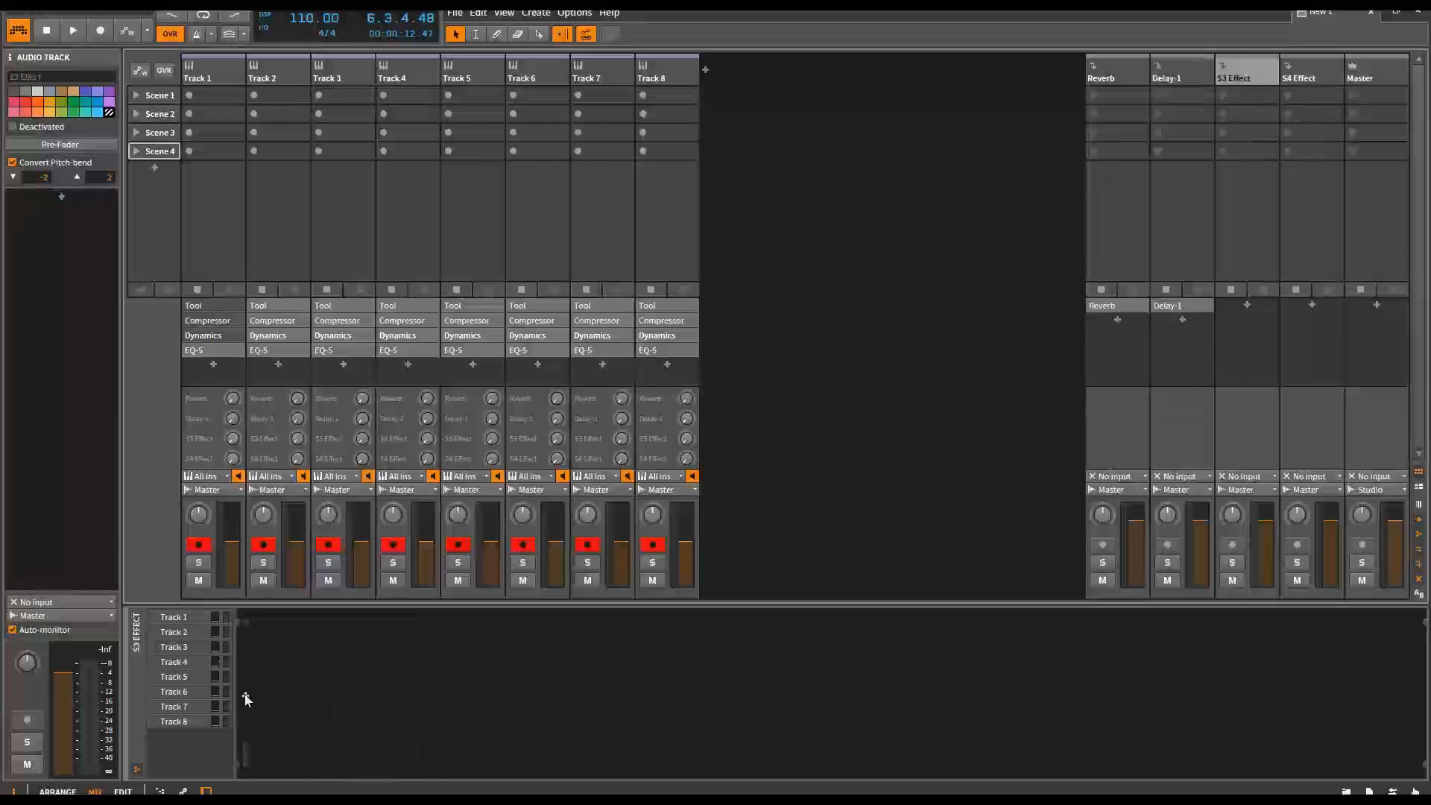
pyautogui.click(246, 697)
pyautogui.click(900, 277)
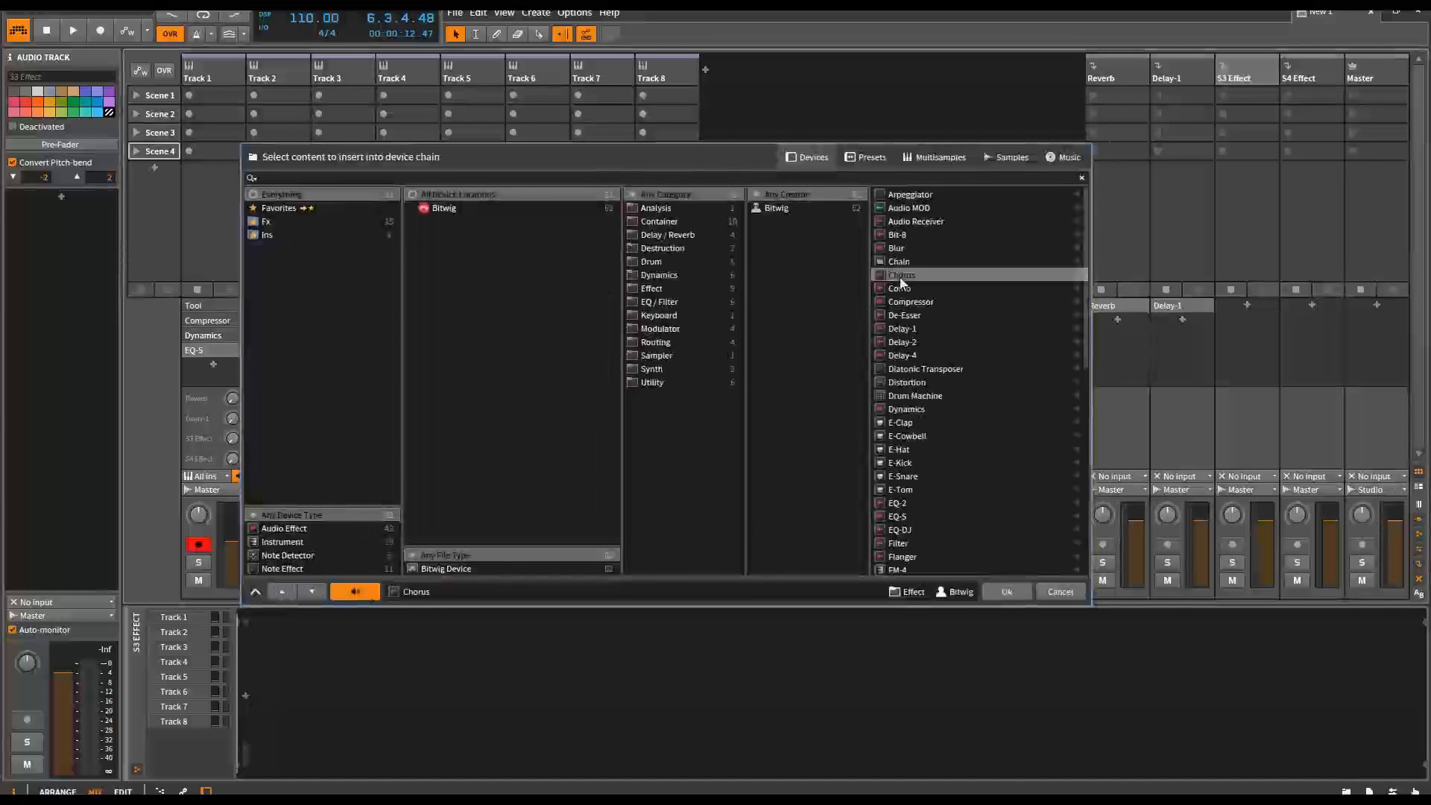
pyautogui.click(1026, 590)
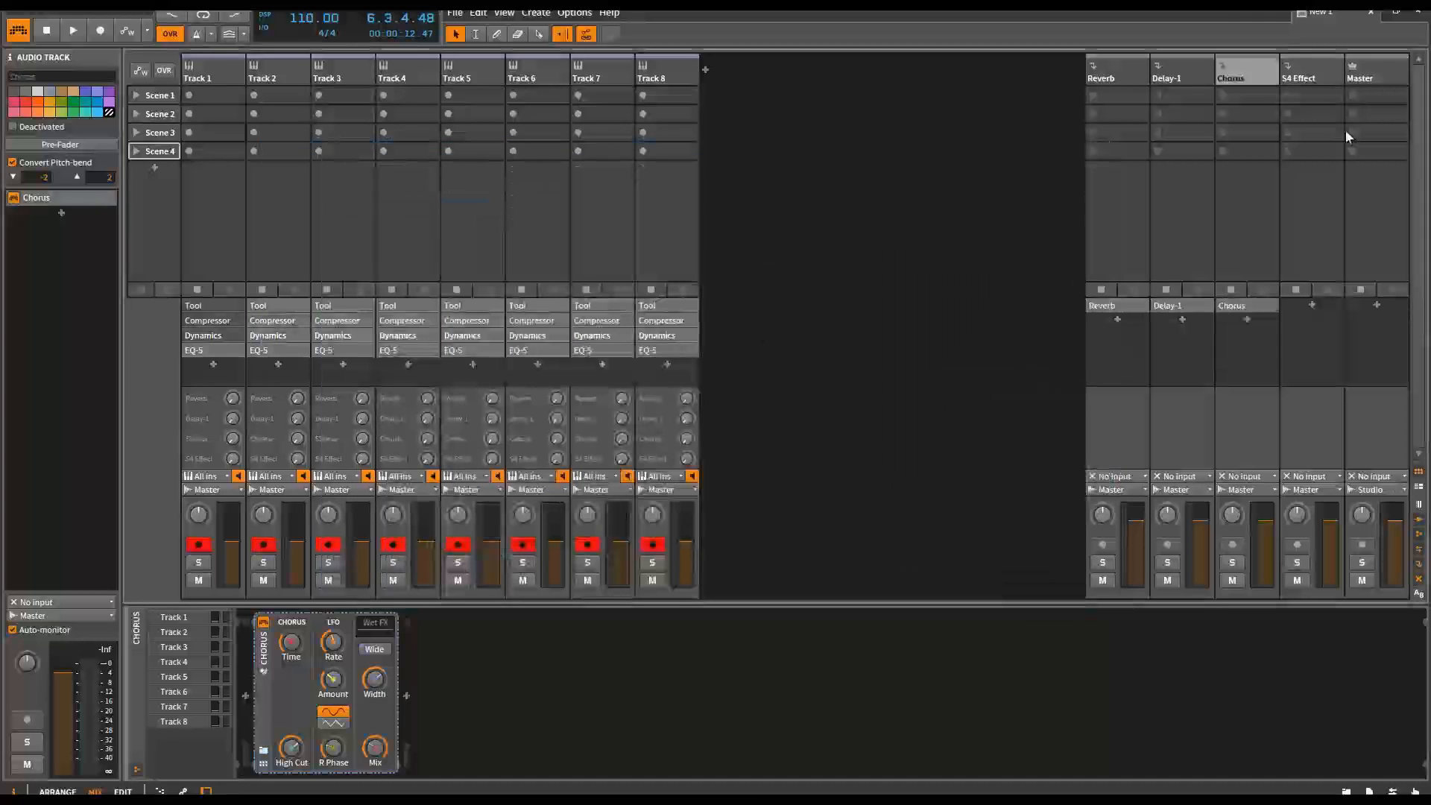
pyautogui.click(1314, 77)
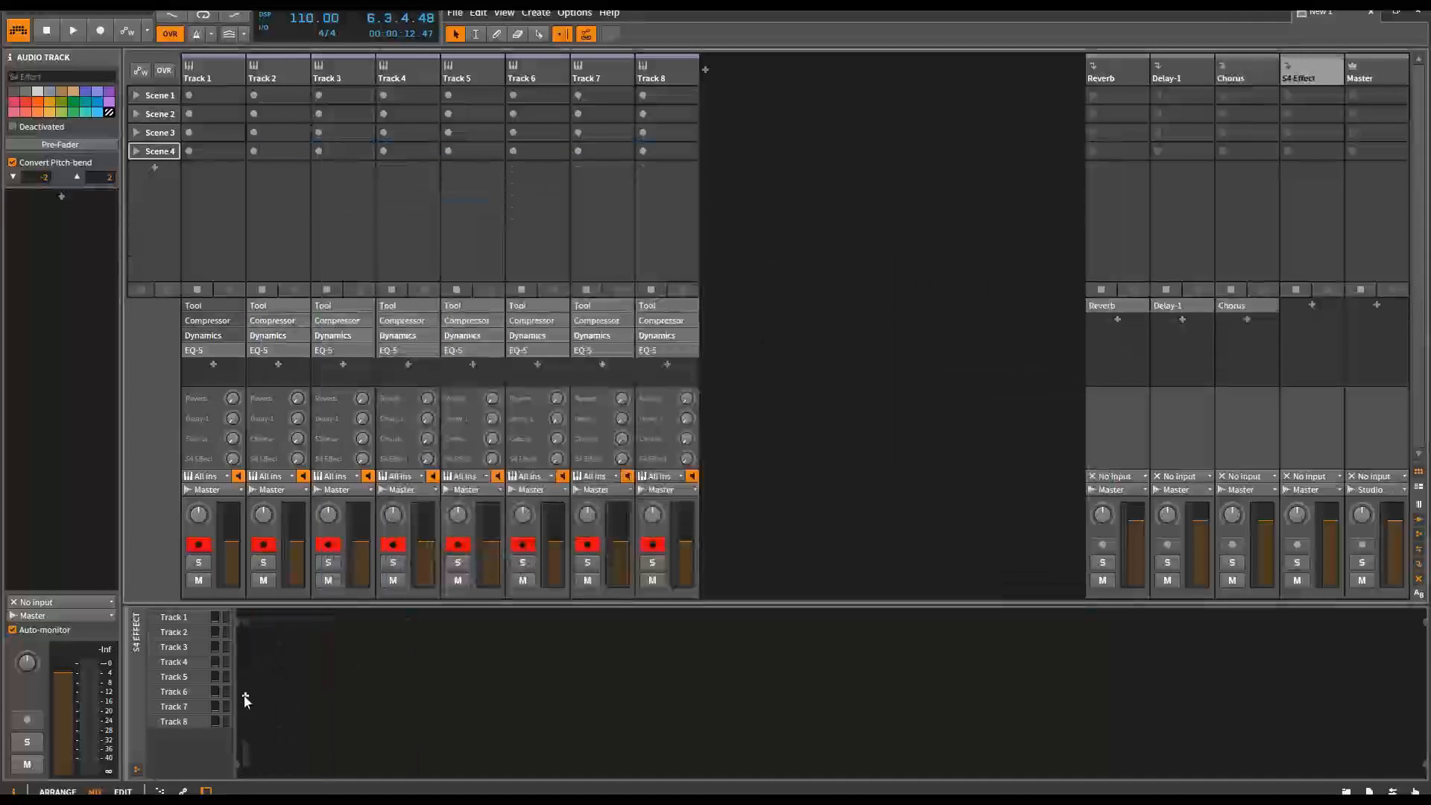
pyautogui.click(245, 695)
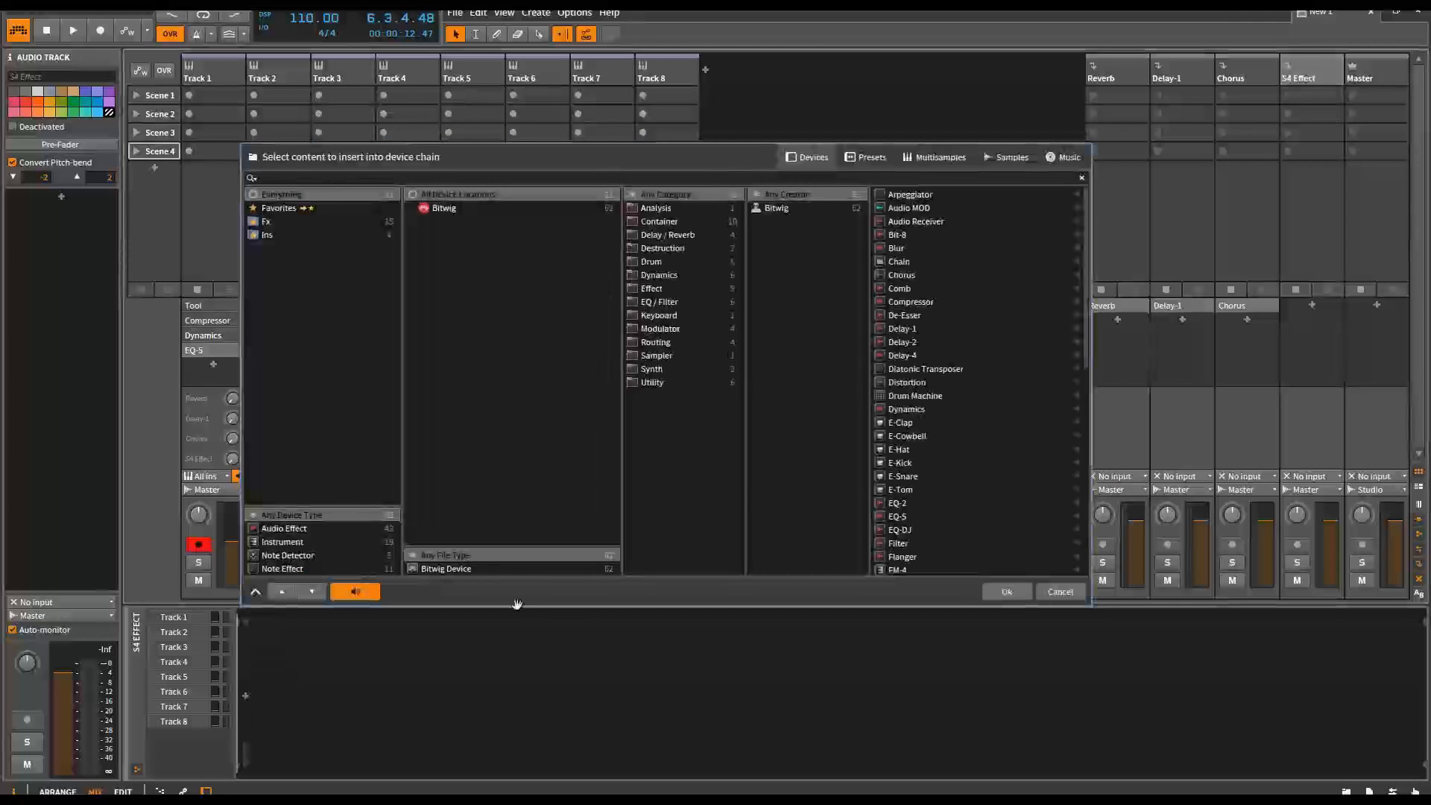
pyautogui.click(906, 381)
pyautogui.click(1023, 593)
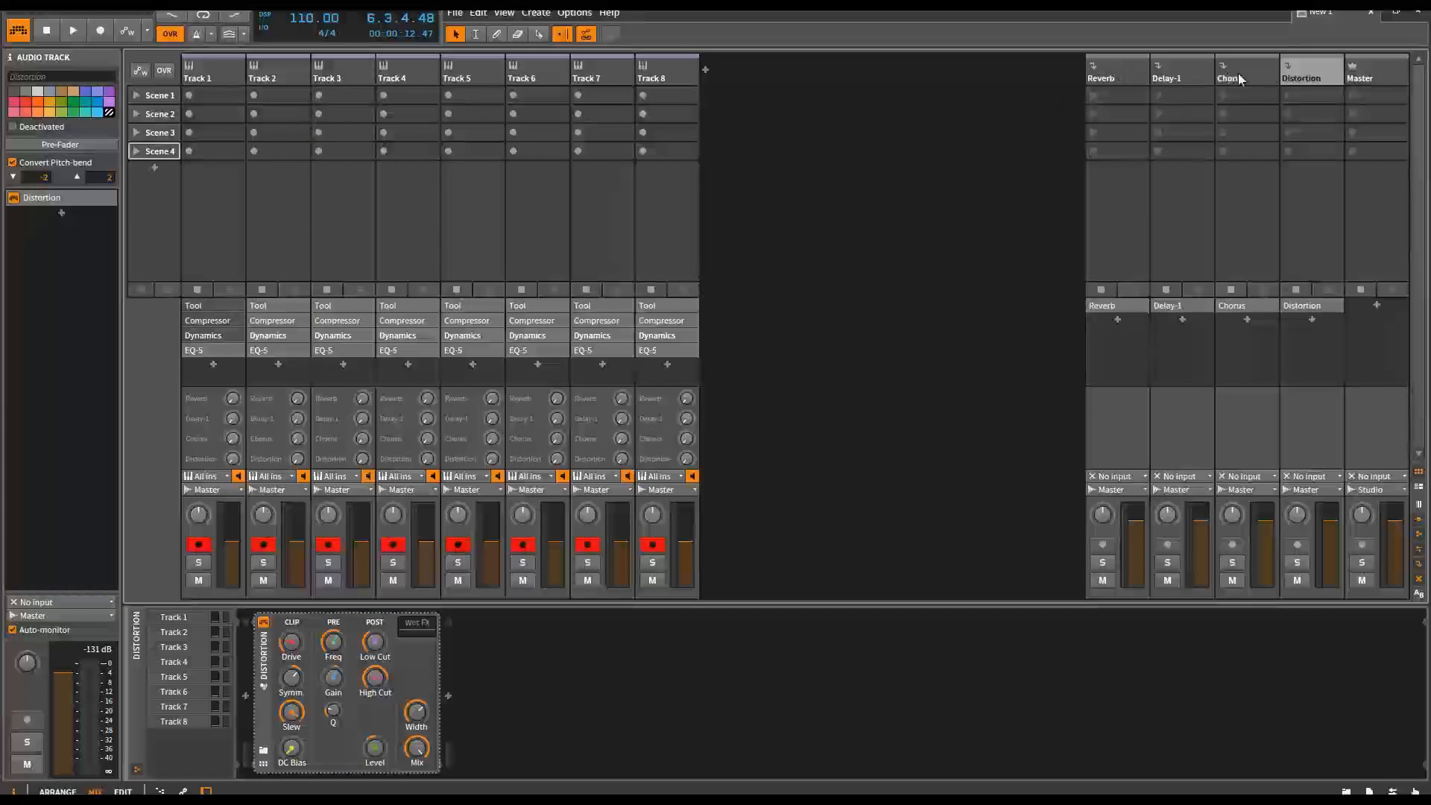
# Step: Hide the effect tracks in the mixer, and toggle the clip launcher's display, leaving it shown
pyautogui.click(1418, 565)
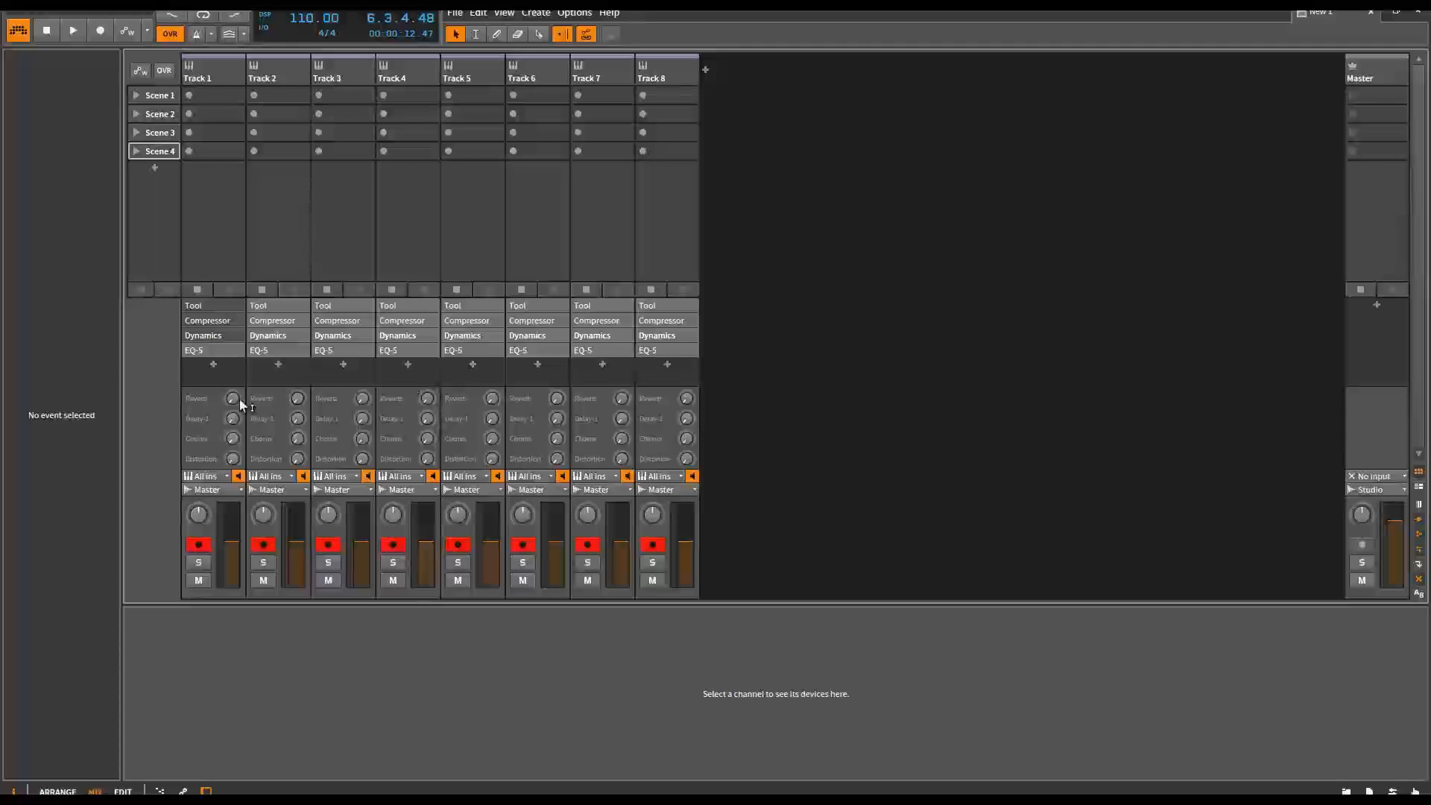
pyautogui.click(1418, 474)
pyautogui.click(1418, 474)
pyautogui.click(1418, 474)
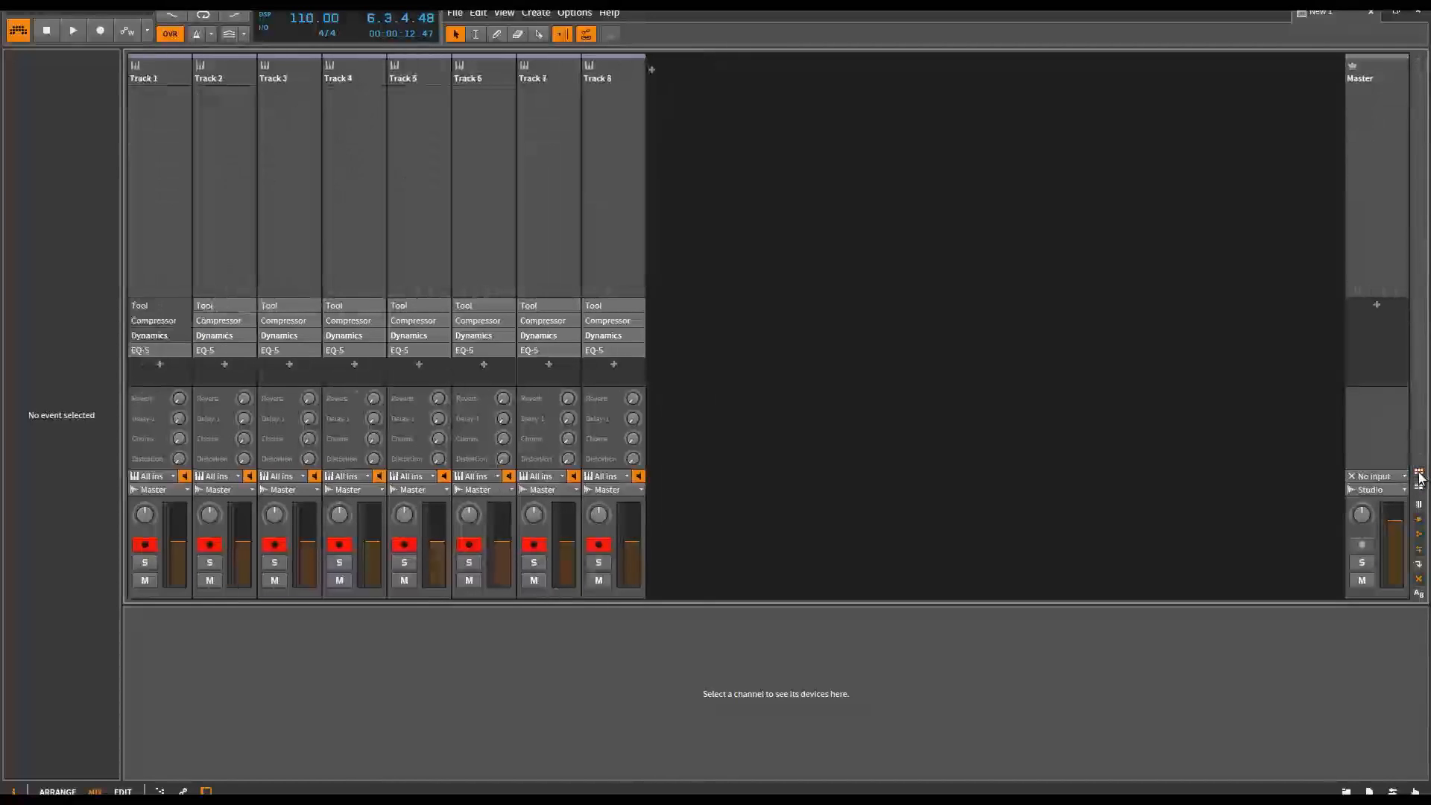
pyautogui.click(1418, 474)
# Step: Toggle the mixer's big meters, device chains and effect send amounts to preview each display option, restoring the original view
pyautogui.click(1419, 488)
pyautogui.click(1419, 488)
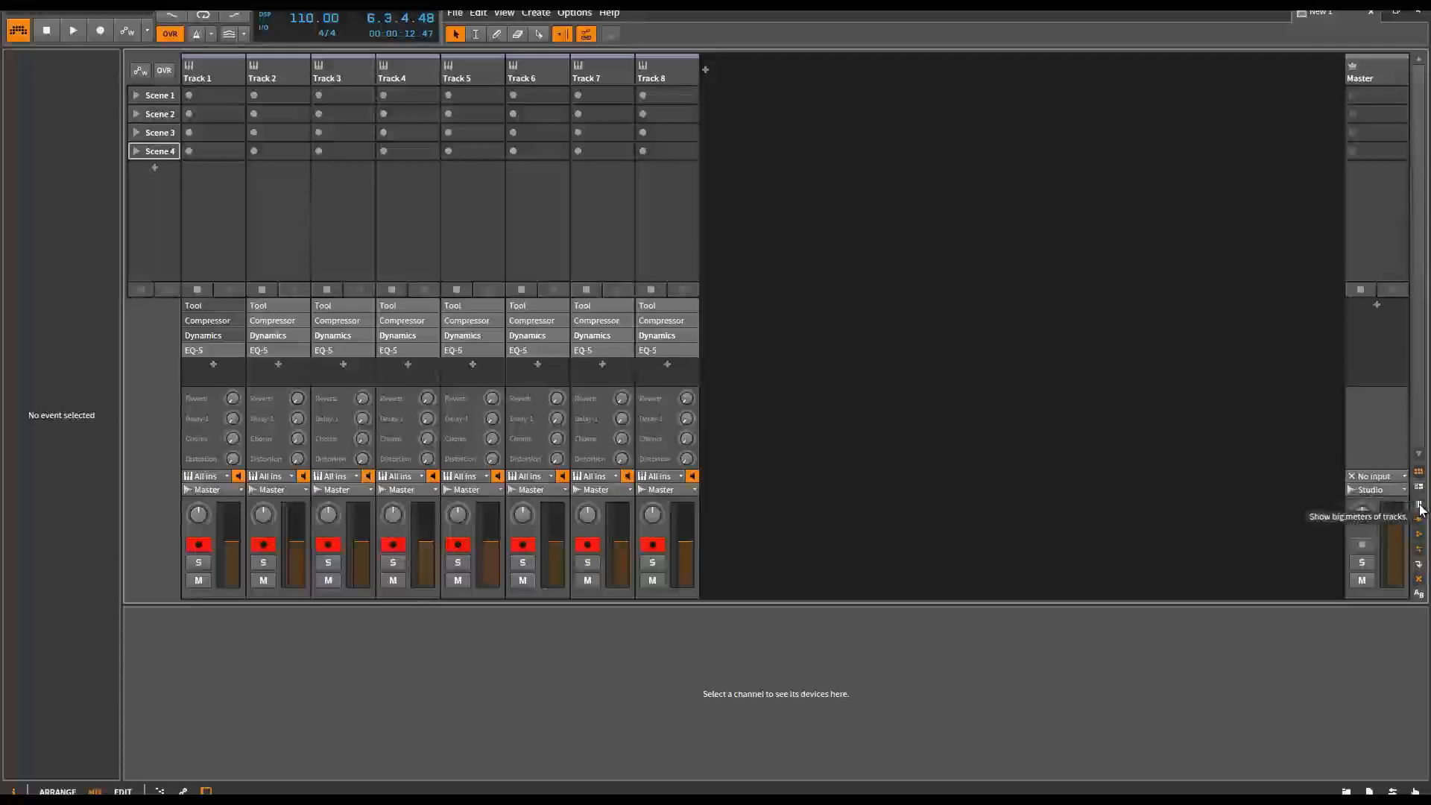
pyautogui.click(1419, 509)
pyautogui.click(1420, 509)
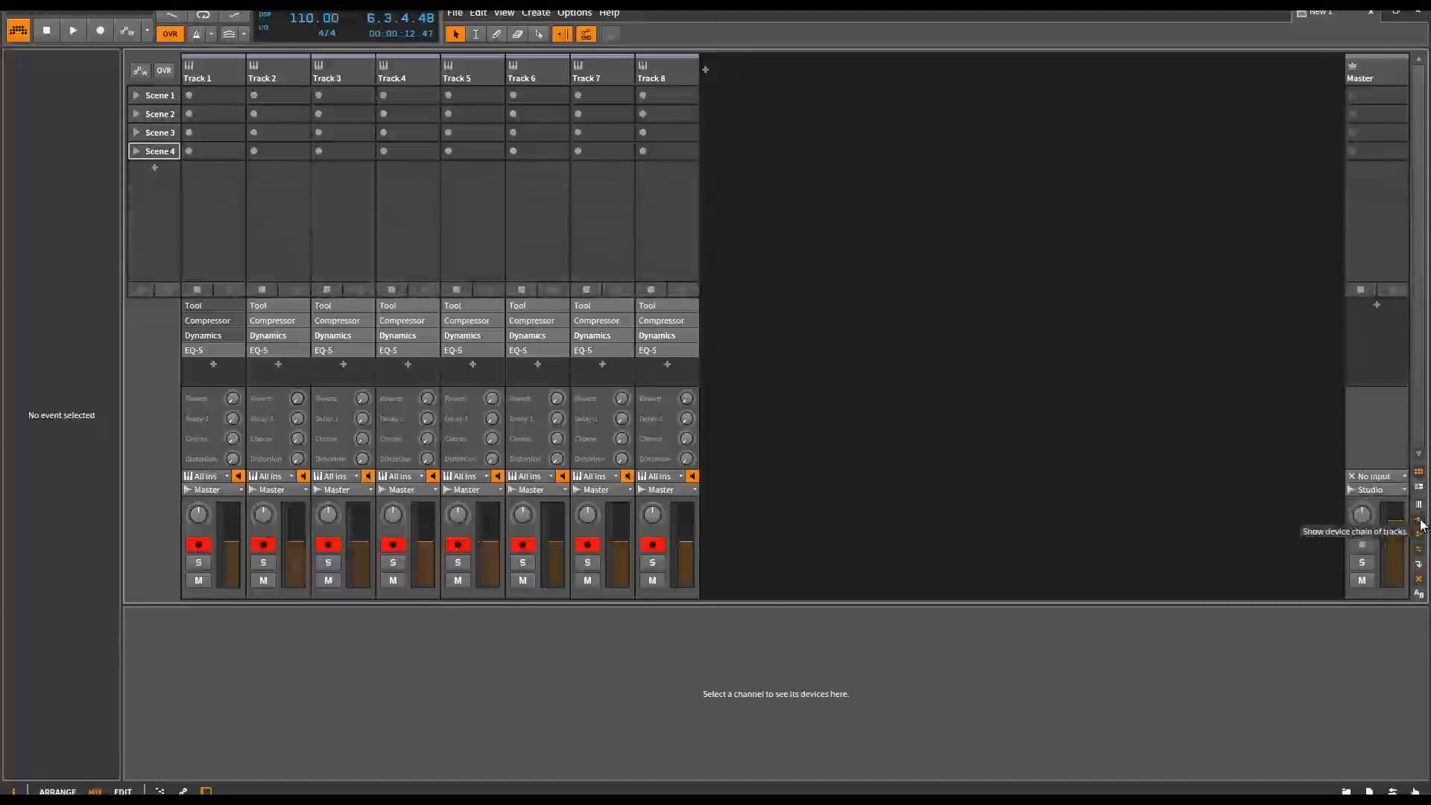
pyautogui.click(1420, 521)
pyautogui.click(1419, 521)
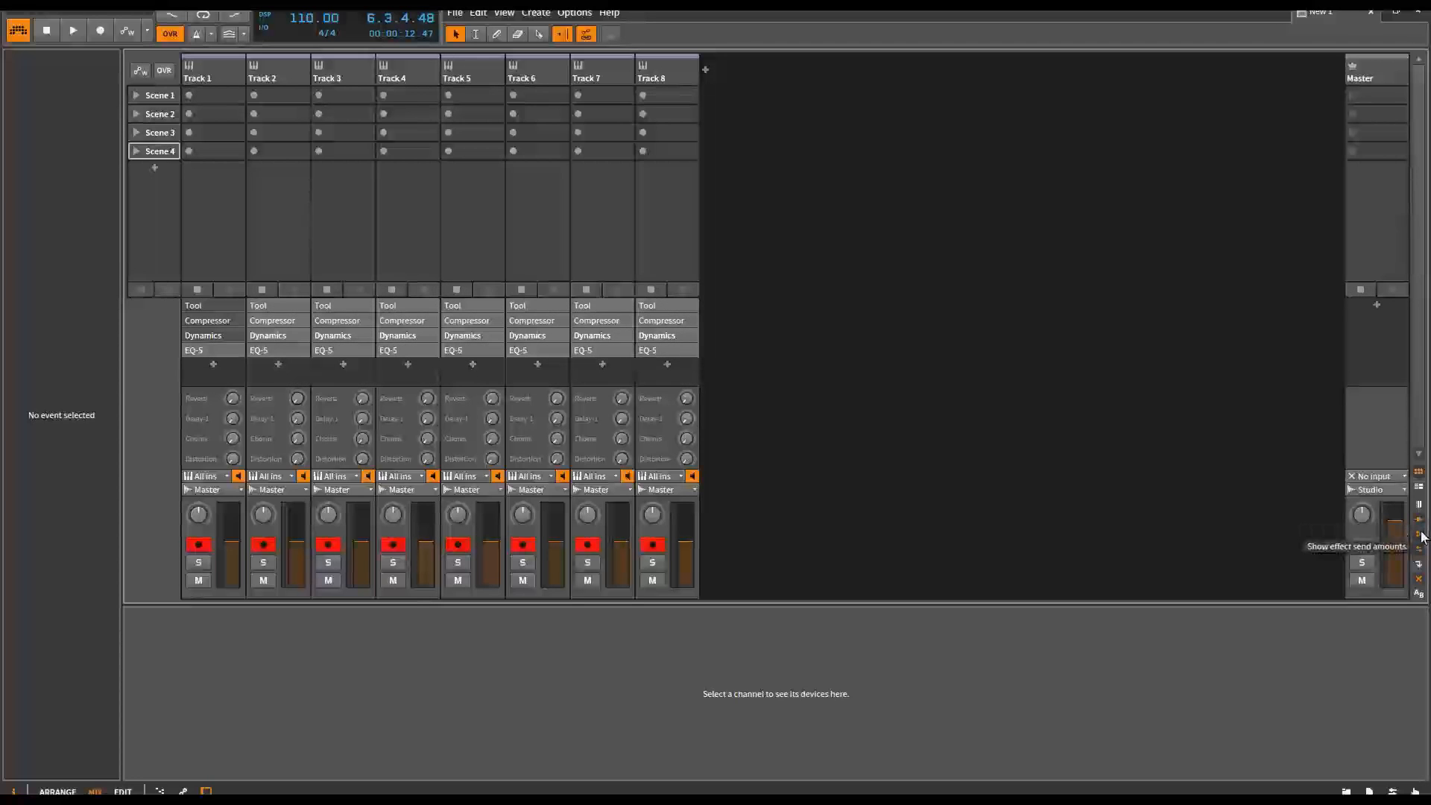
pyautogui.click(1419, 535)
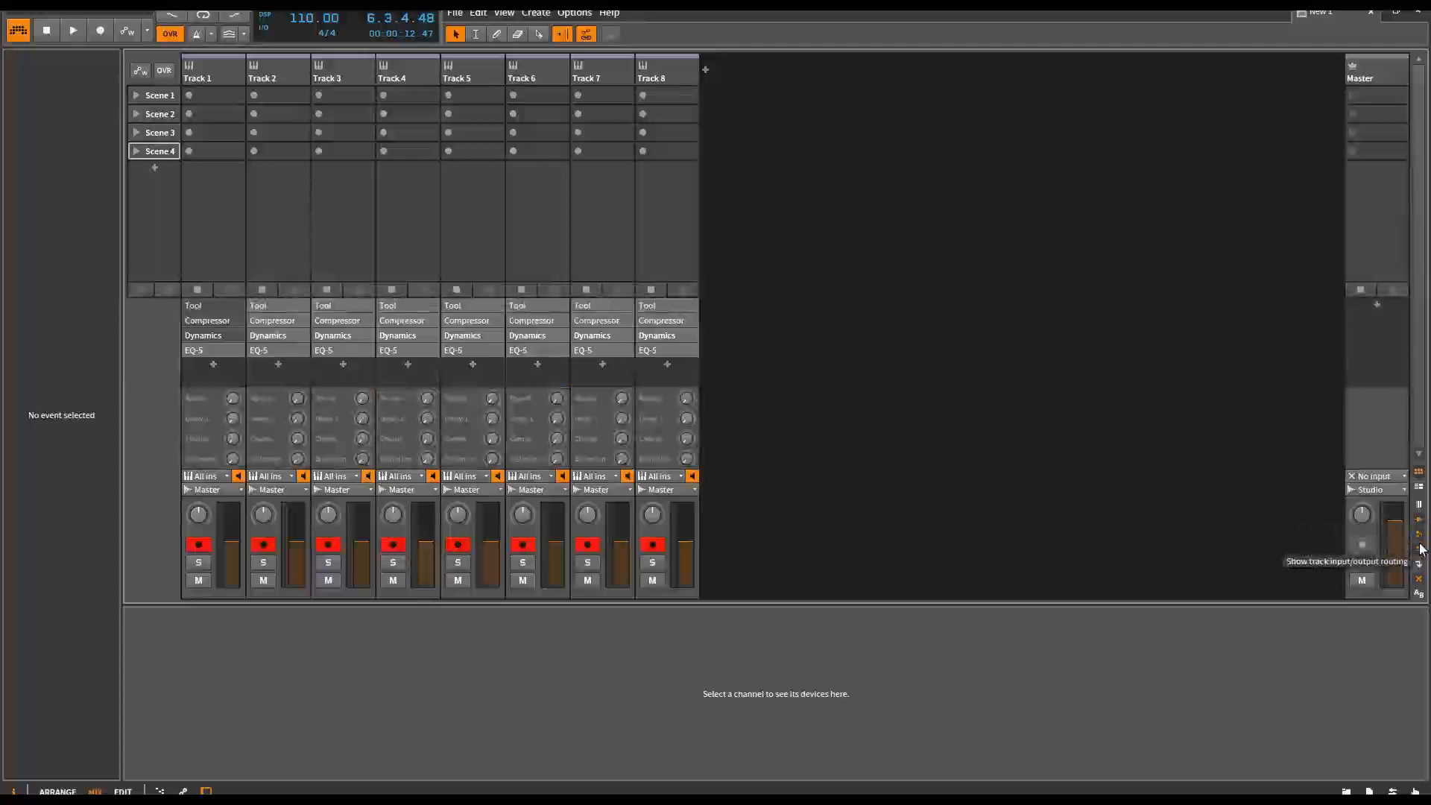
# Step: Hide the track input/output routing, and preview the effect tracks and cross-fade controls, leaving both hidden
pyautogui.click(1420, 550)
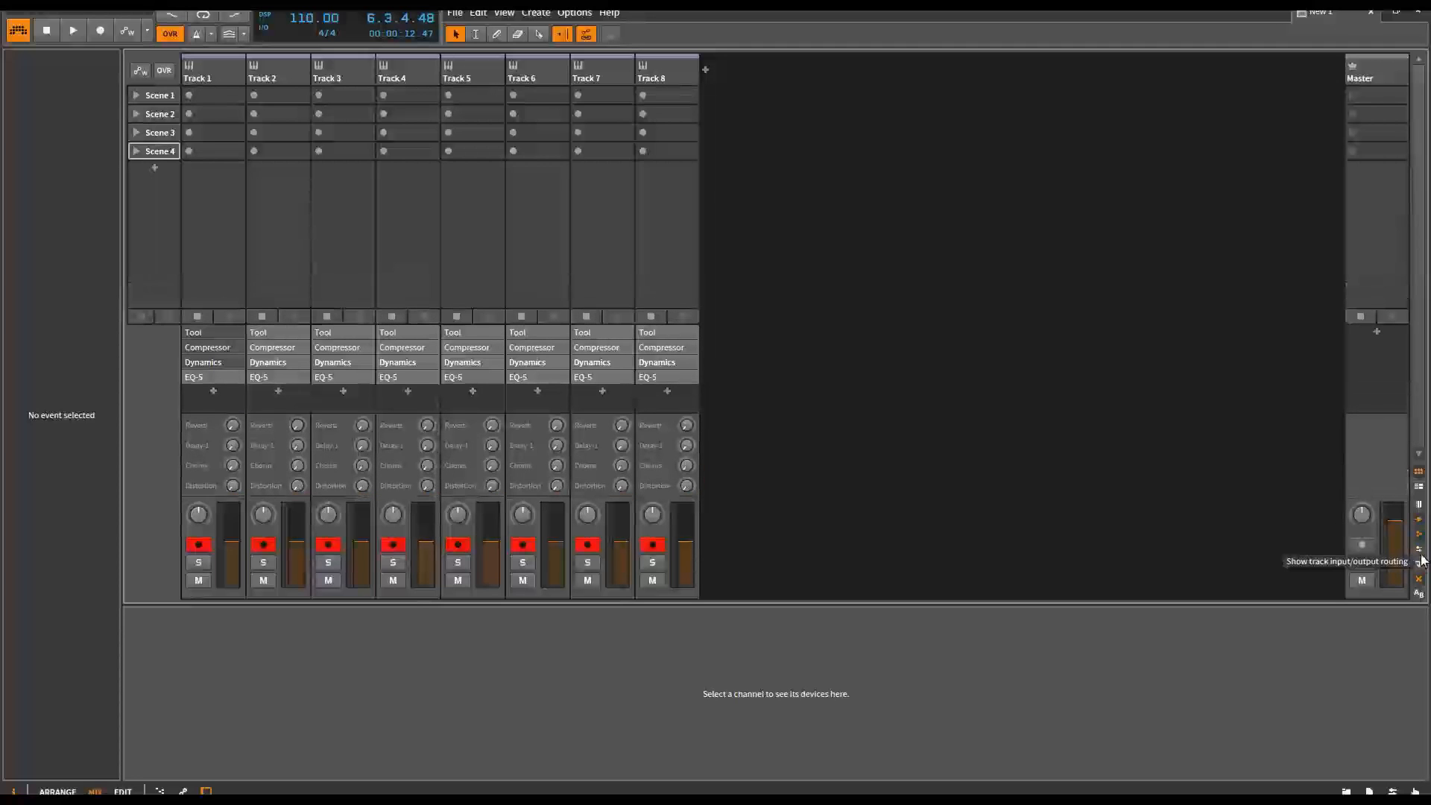
pyautogui.click(1419, 564)
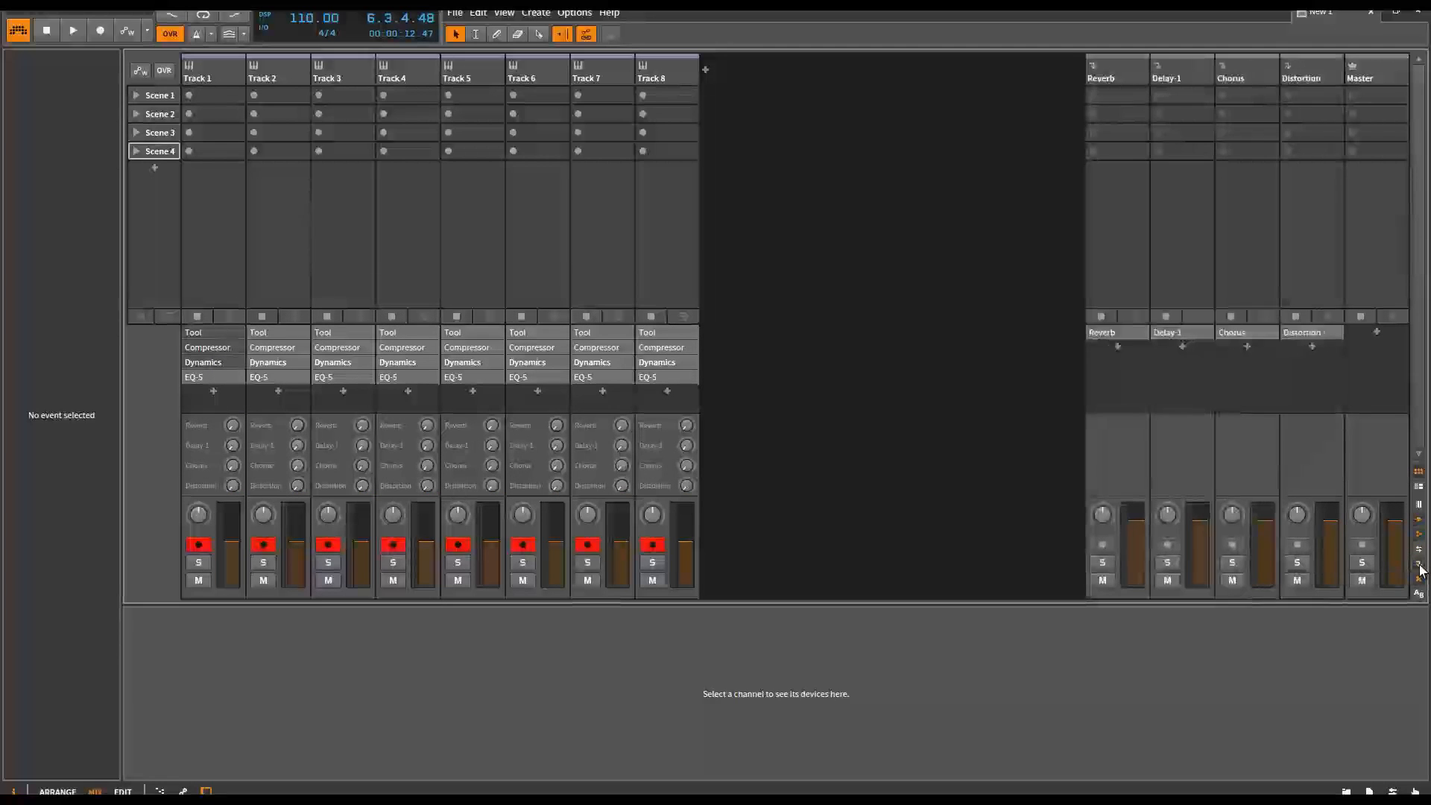
pyautogui.click(1420, 567)
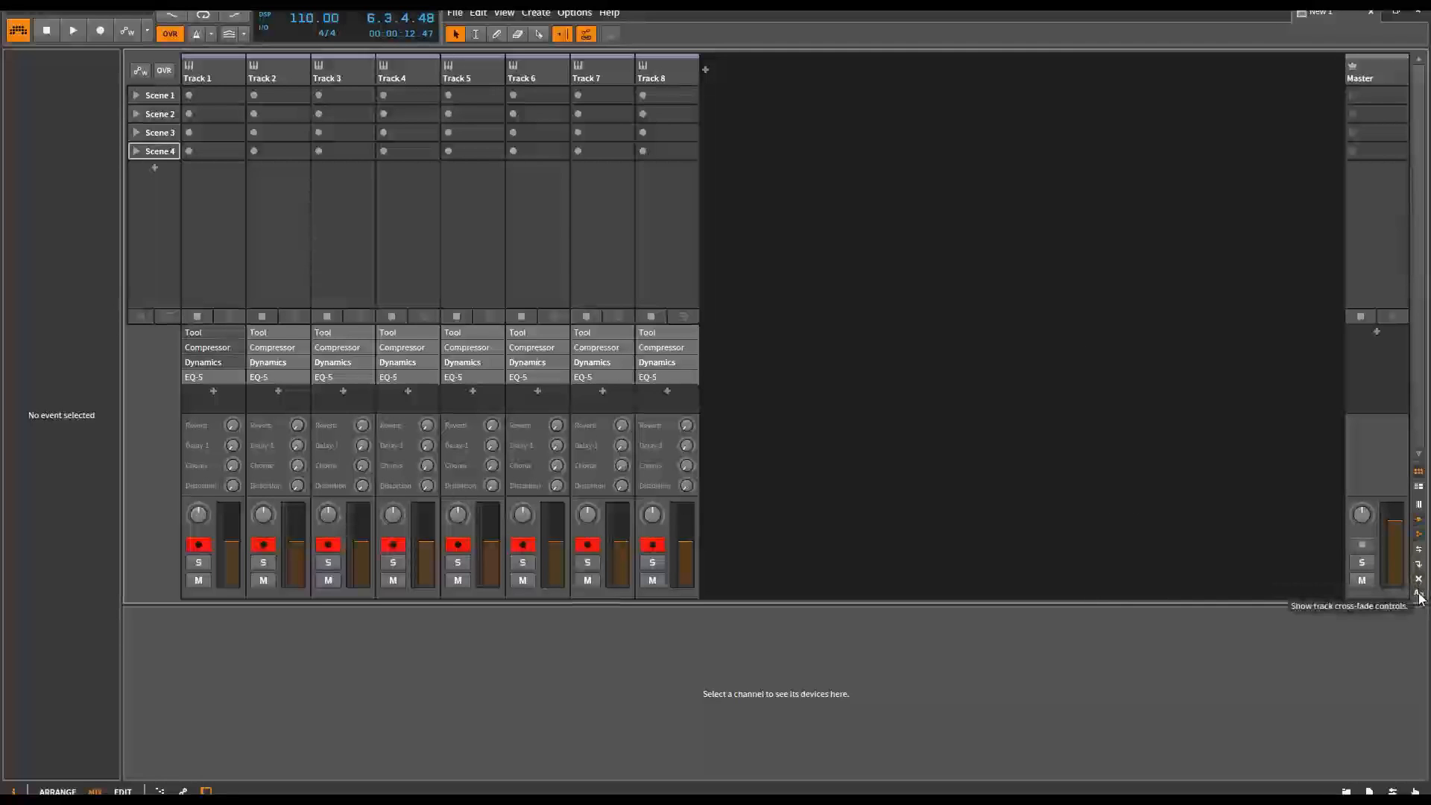
pyautogui.click(1419, 596)
pyautogui.click(1420, 596)
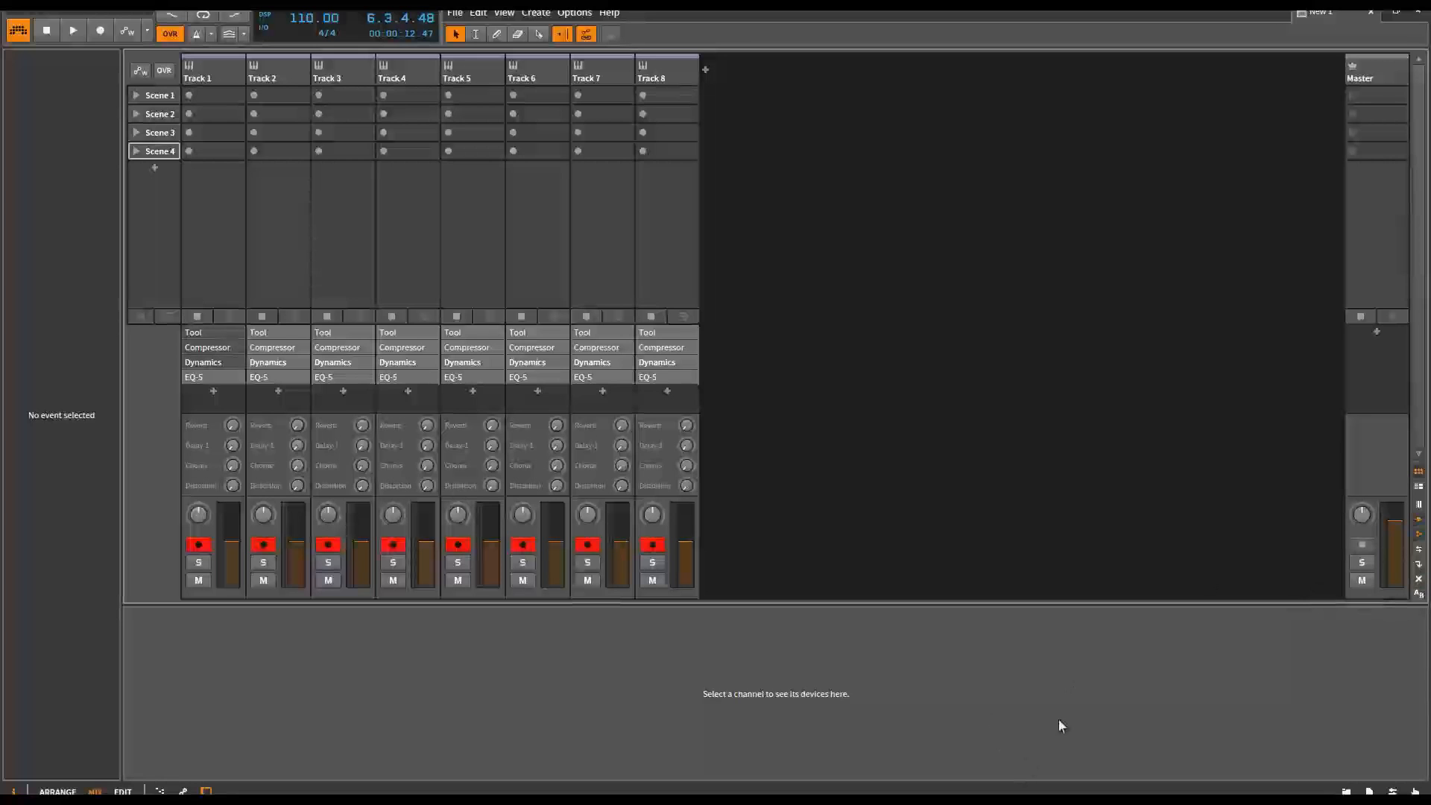
# Step: Insert a Peak Limiter from the Fx collection on the Master track, and select Track 1
pyautogui.click(1374, 77)
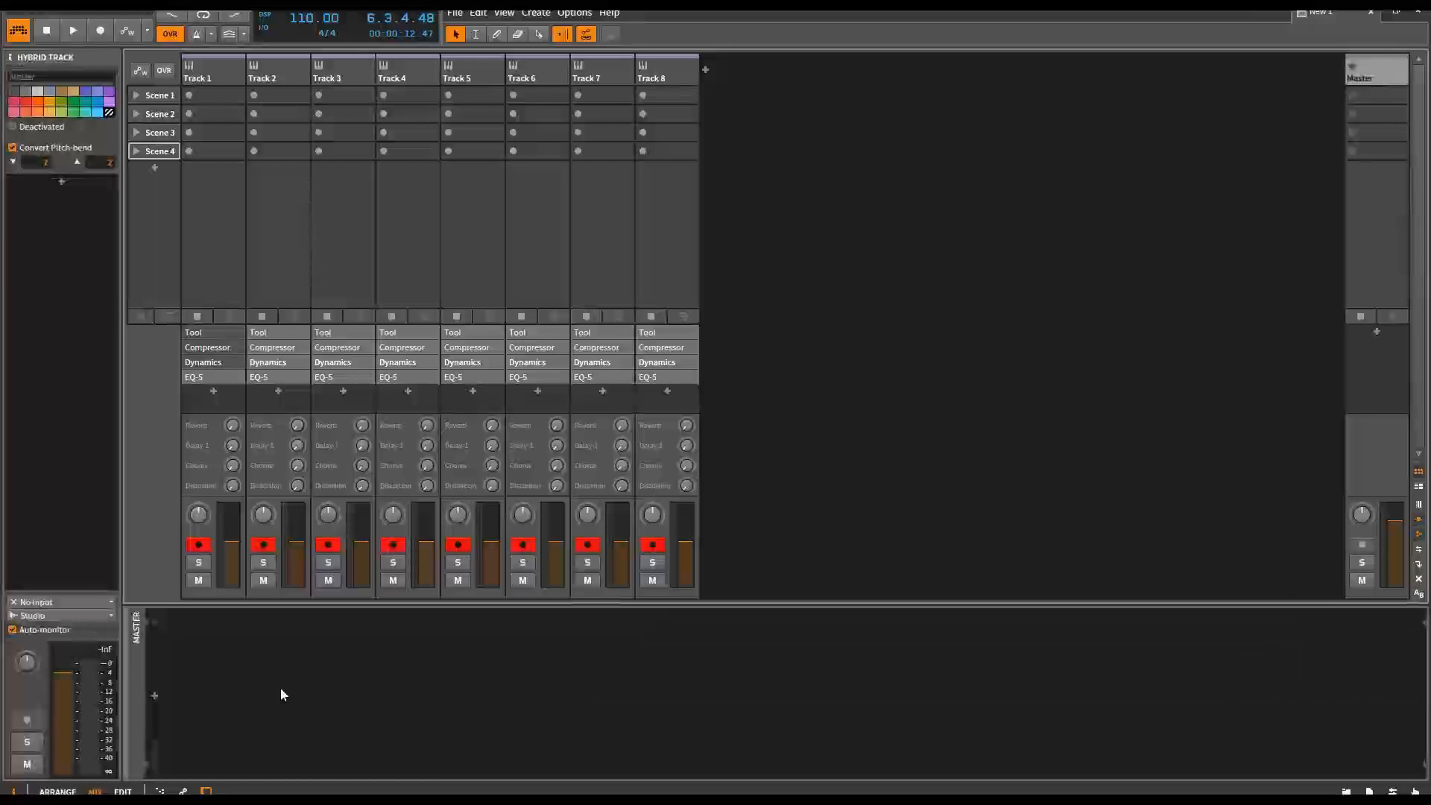
pyautogui.click(155, 696)
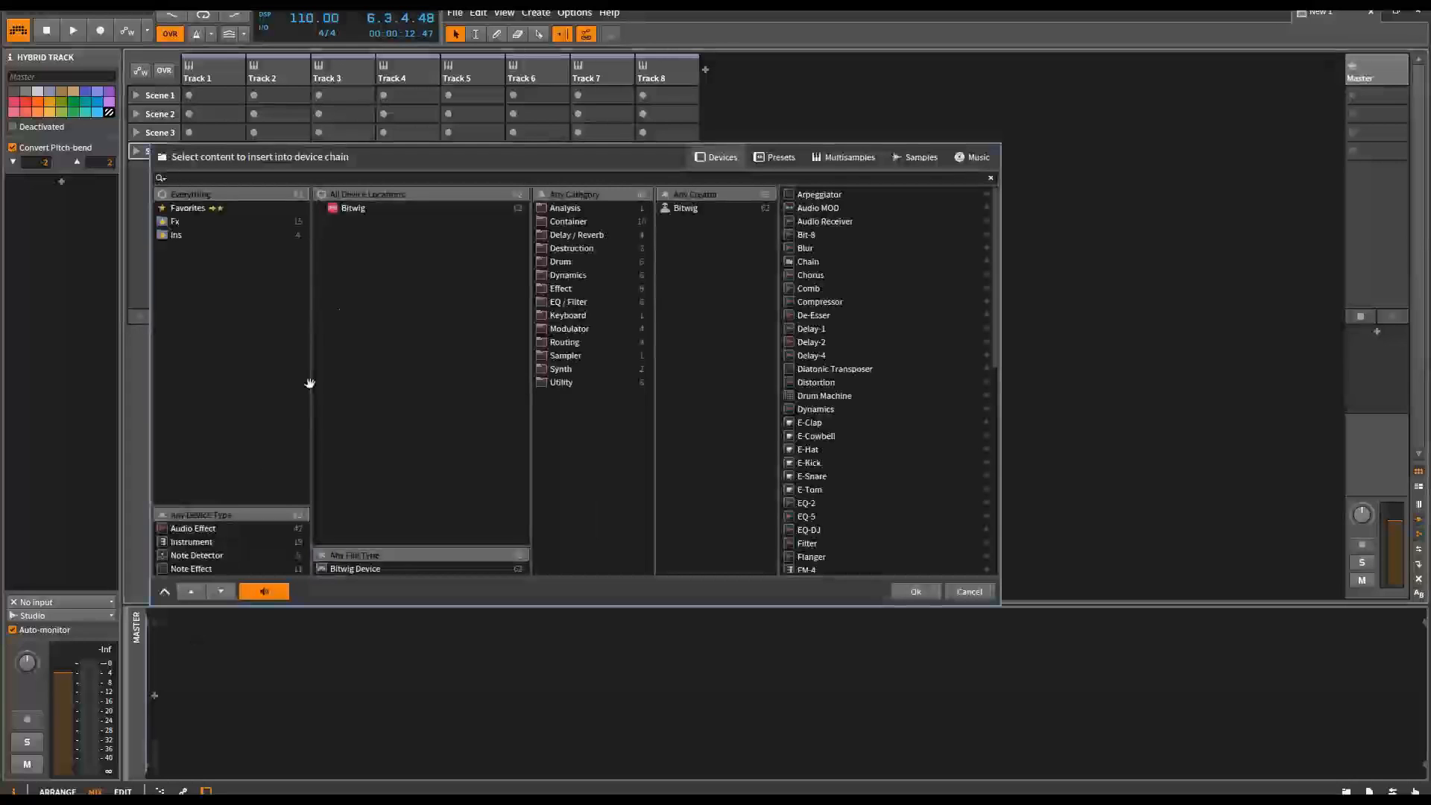
pyautogui.click(176, 223)
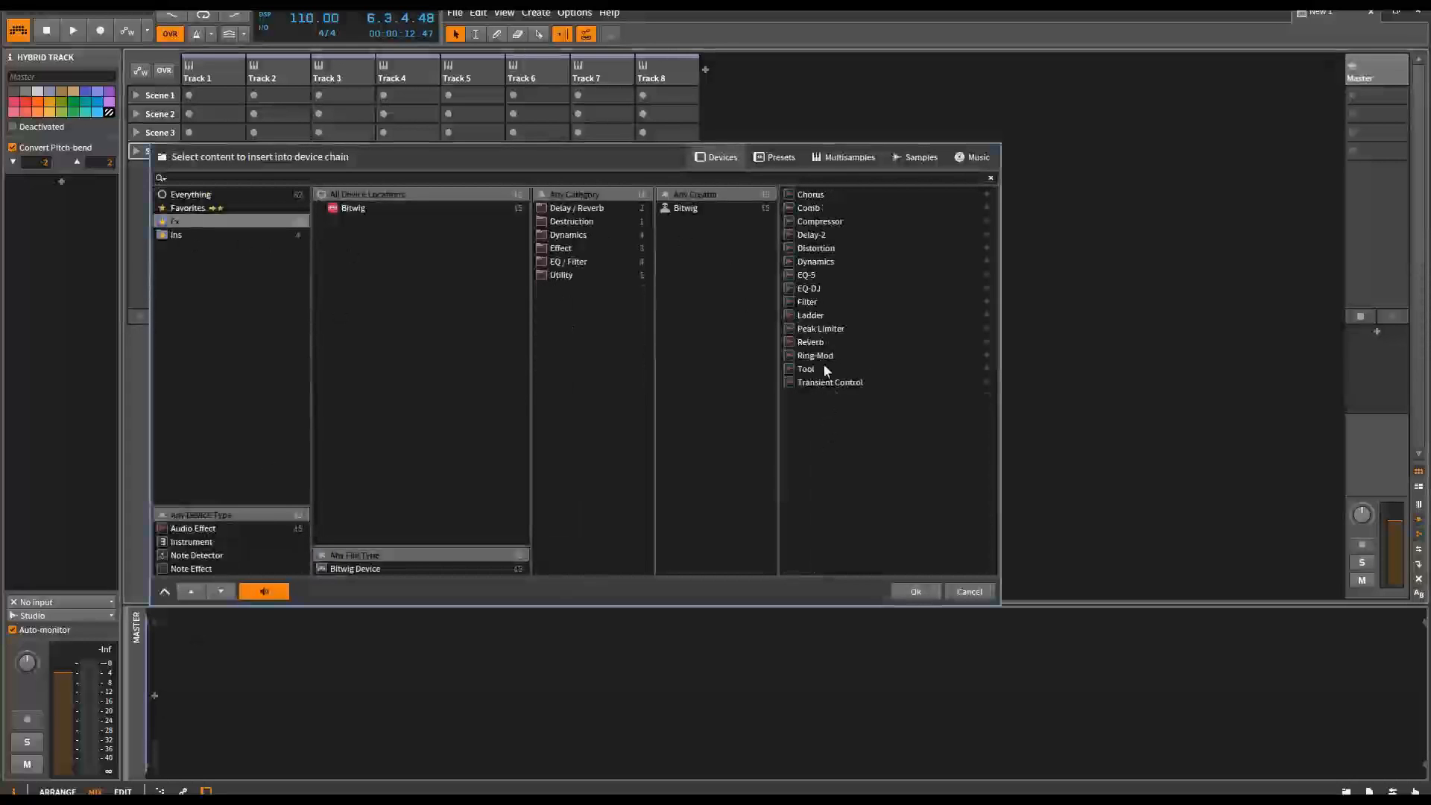
pyautogui.click(812, 333)
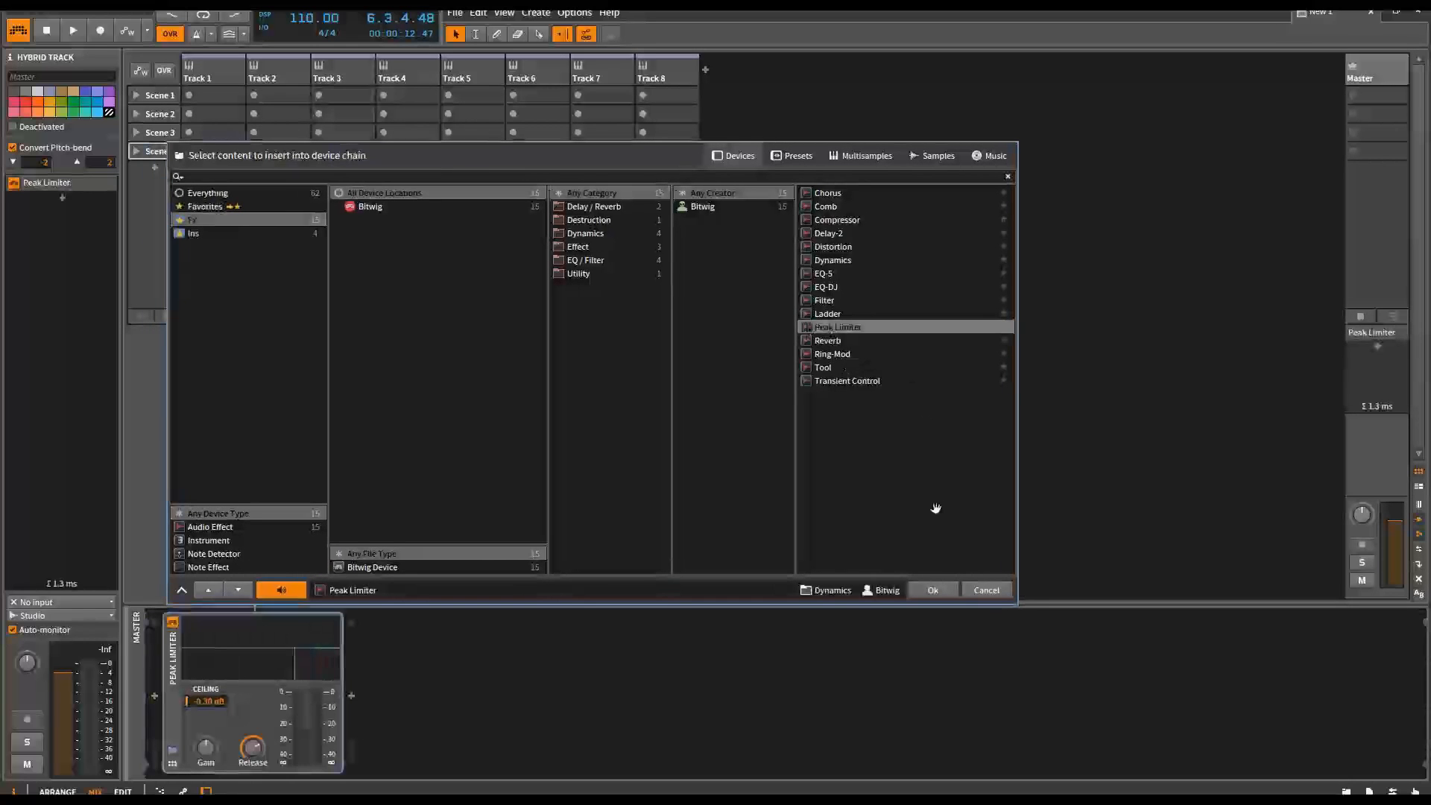
pyautogui.click(923, 588)
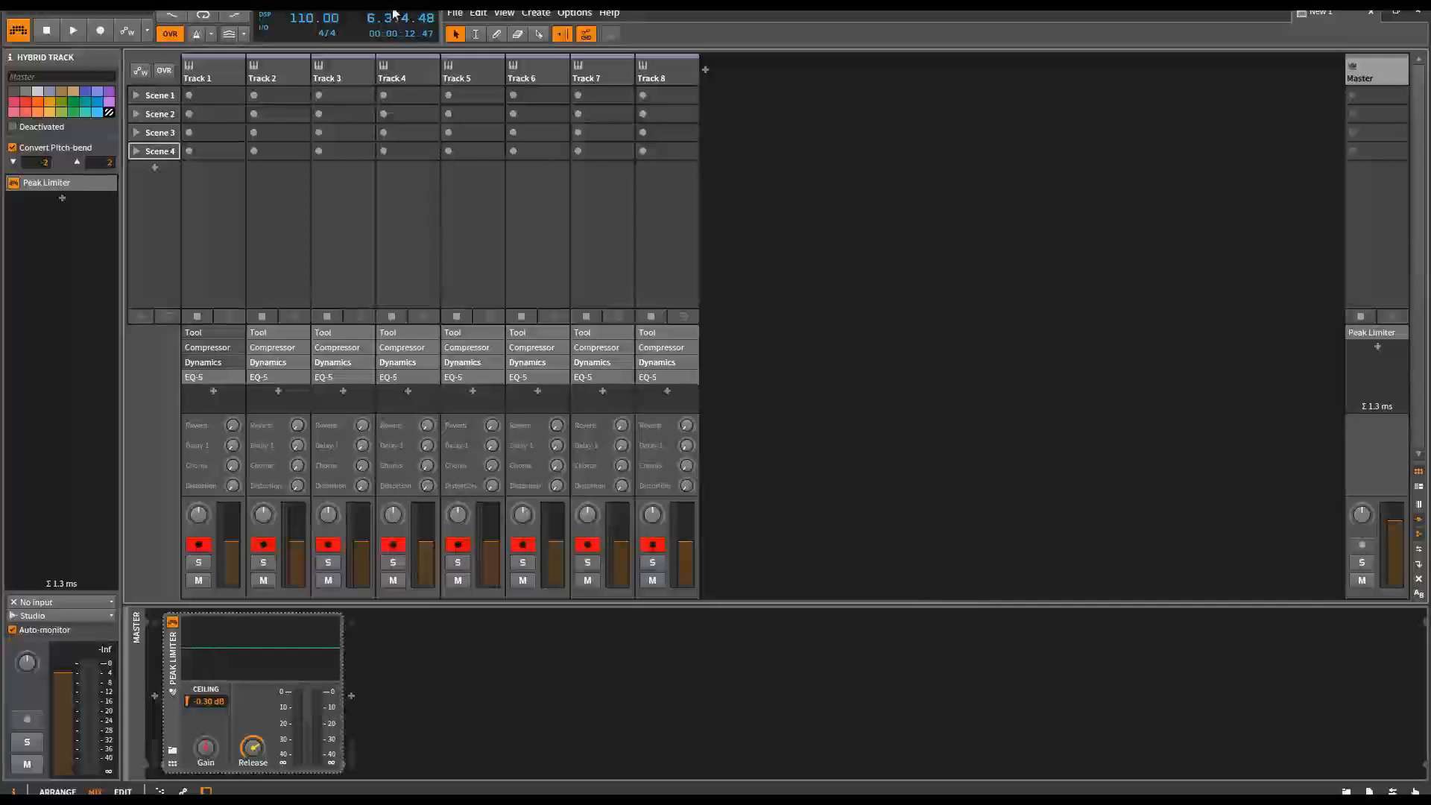
pyautogui.click(230, 69)
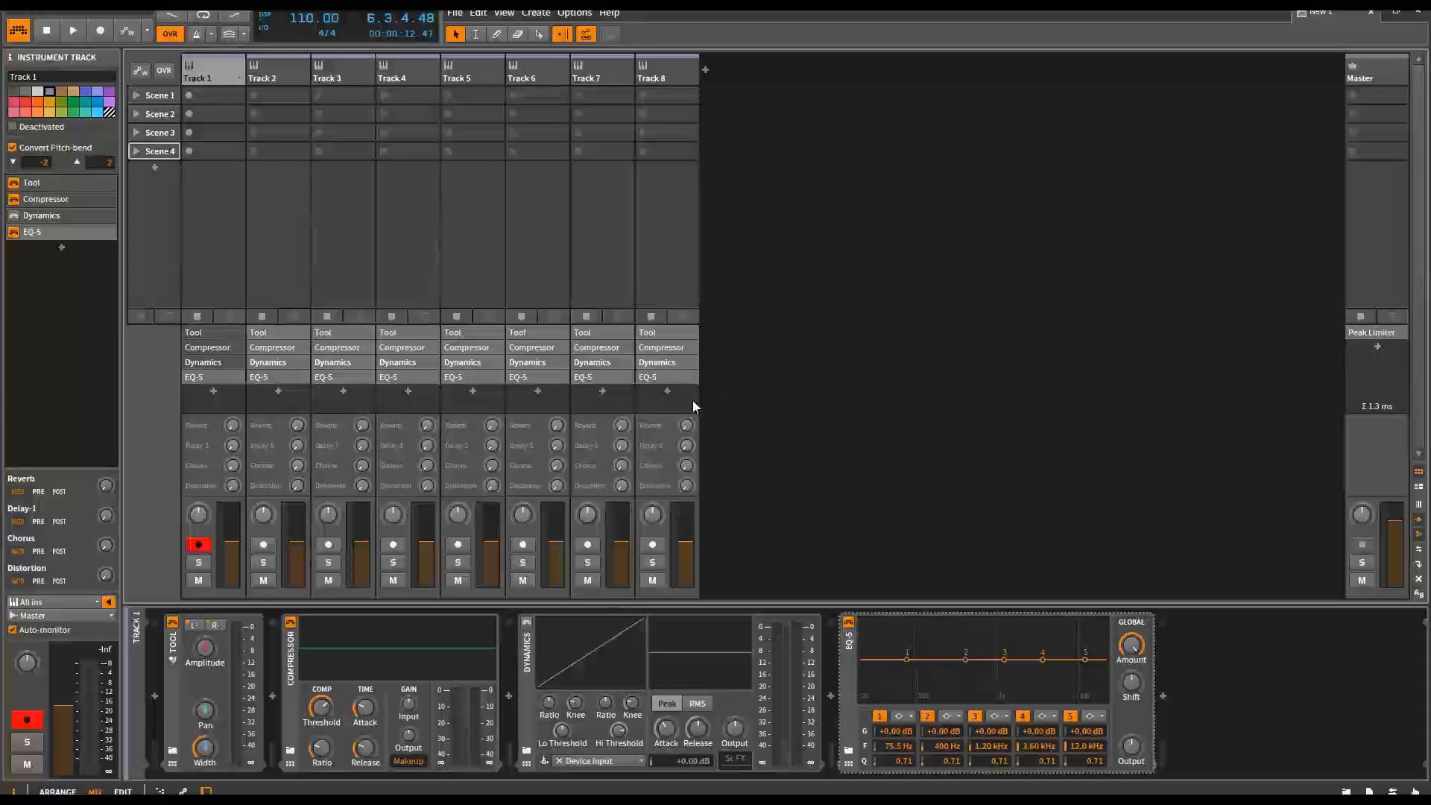
# Step: Check the device chains of Tracks 2 to 8 one after another, and return to Track 1
pyautogui.click(280, 73)
pyautogui.click(338, 71)
pyautogui.click(398, 79)
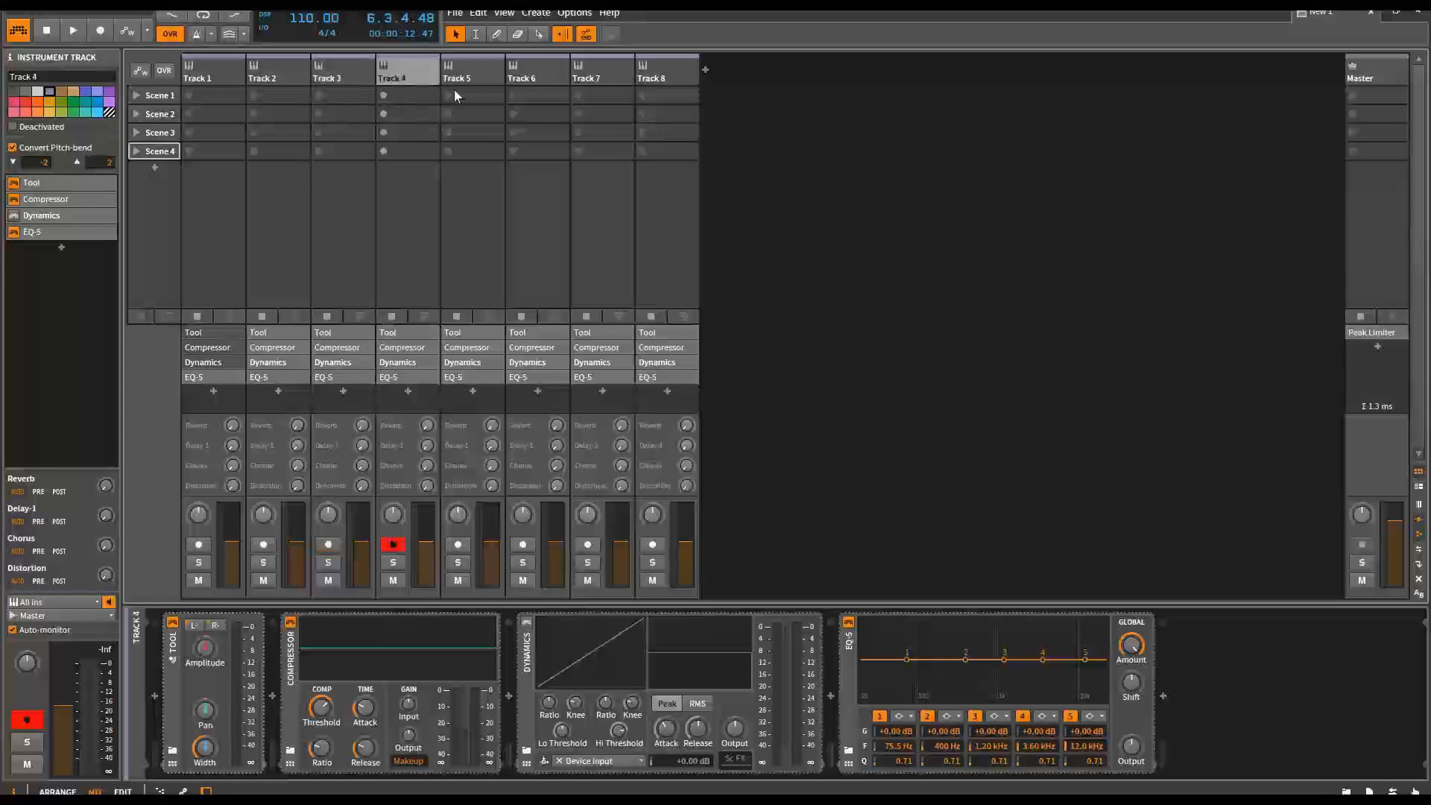
pyautogui.click(485, 79)
pyautogui.click(571, 79)
pyautogui.click(606, 72)
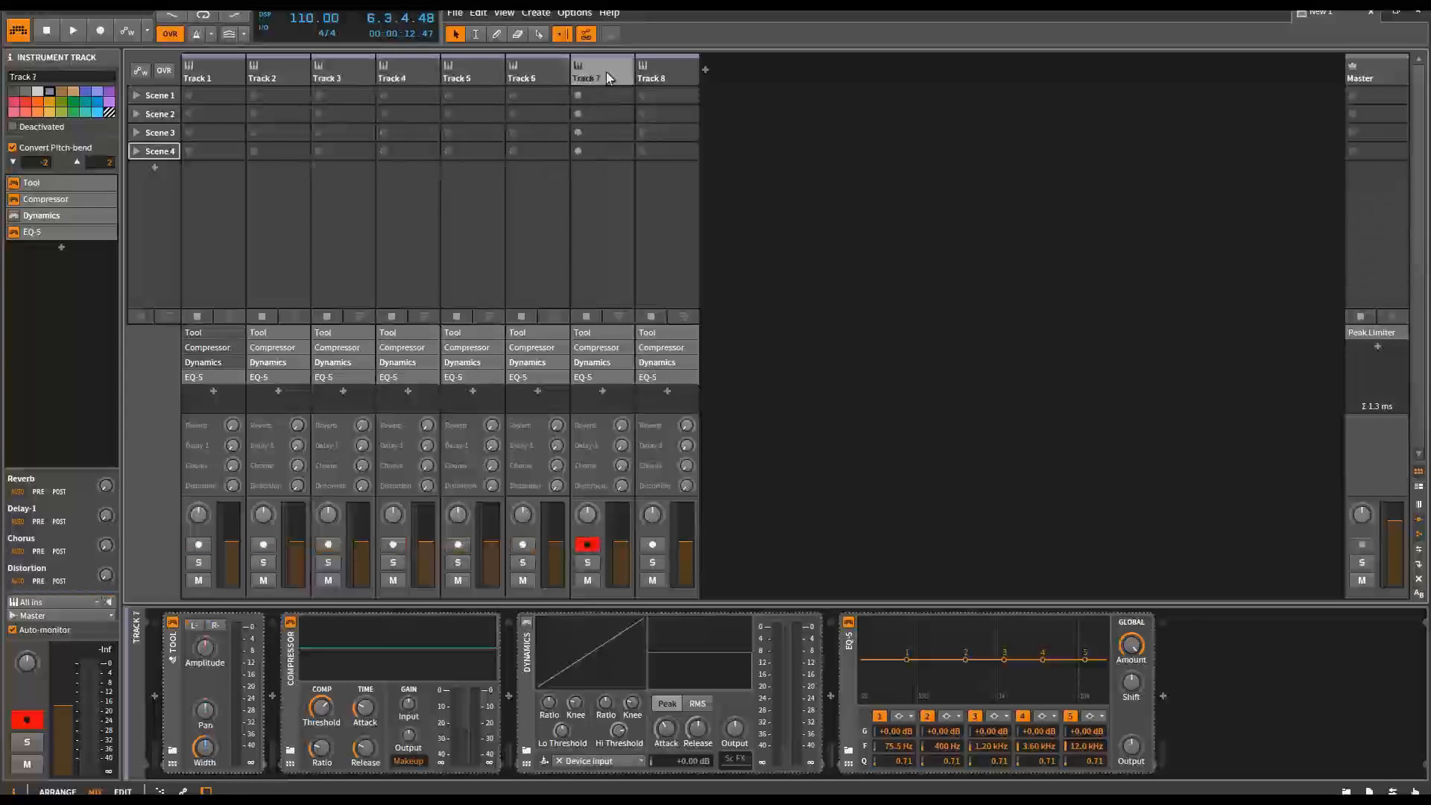
pyautogui.click(664, 76)
pyautogui.click(226, 76)
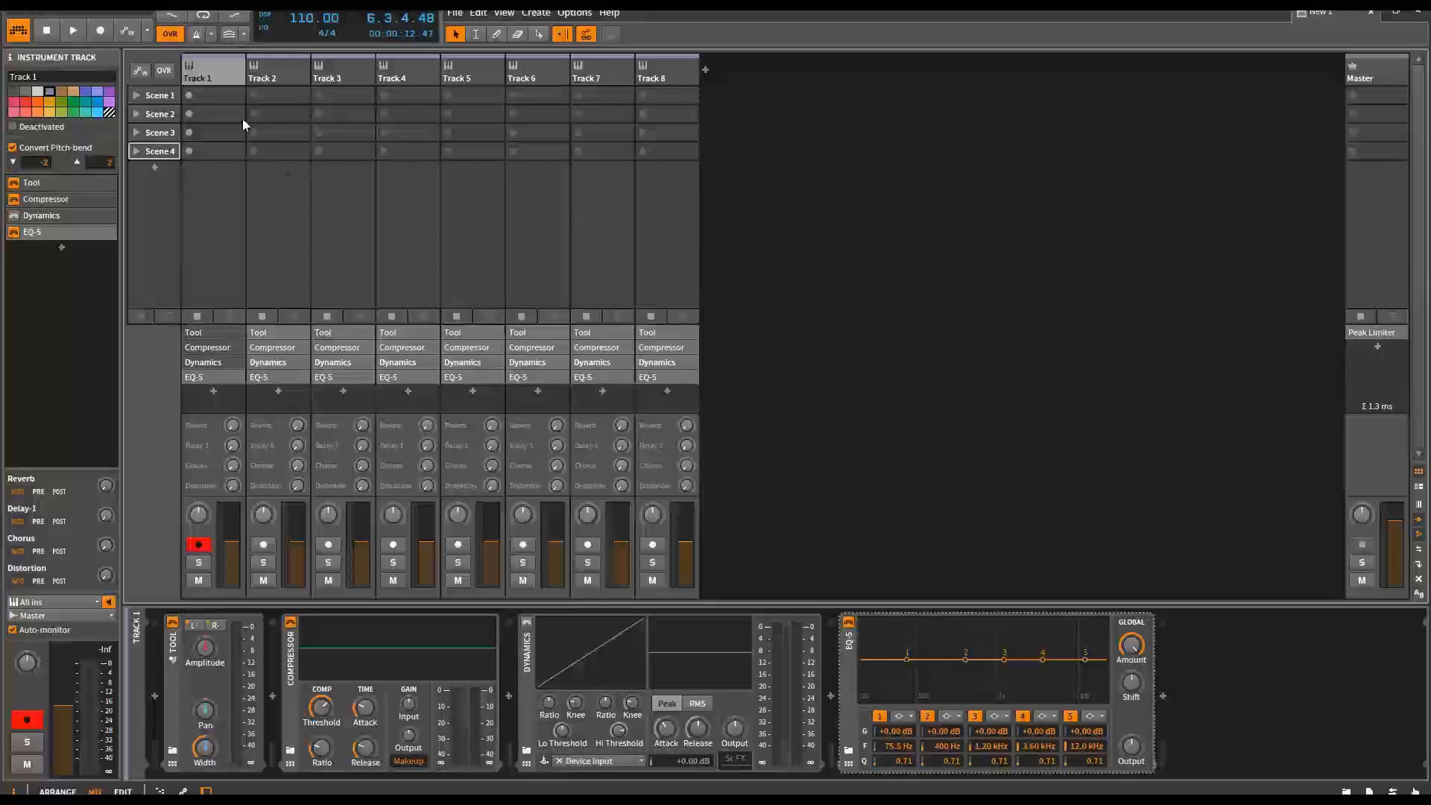
# Step: Create an empty clip in Track 1's Scene 1 slot, and open it in an enlarged note editor
pyautogui.doubleClick(224, 92)
pyautogui.doubleClick(225, 100)
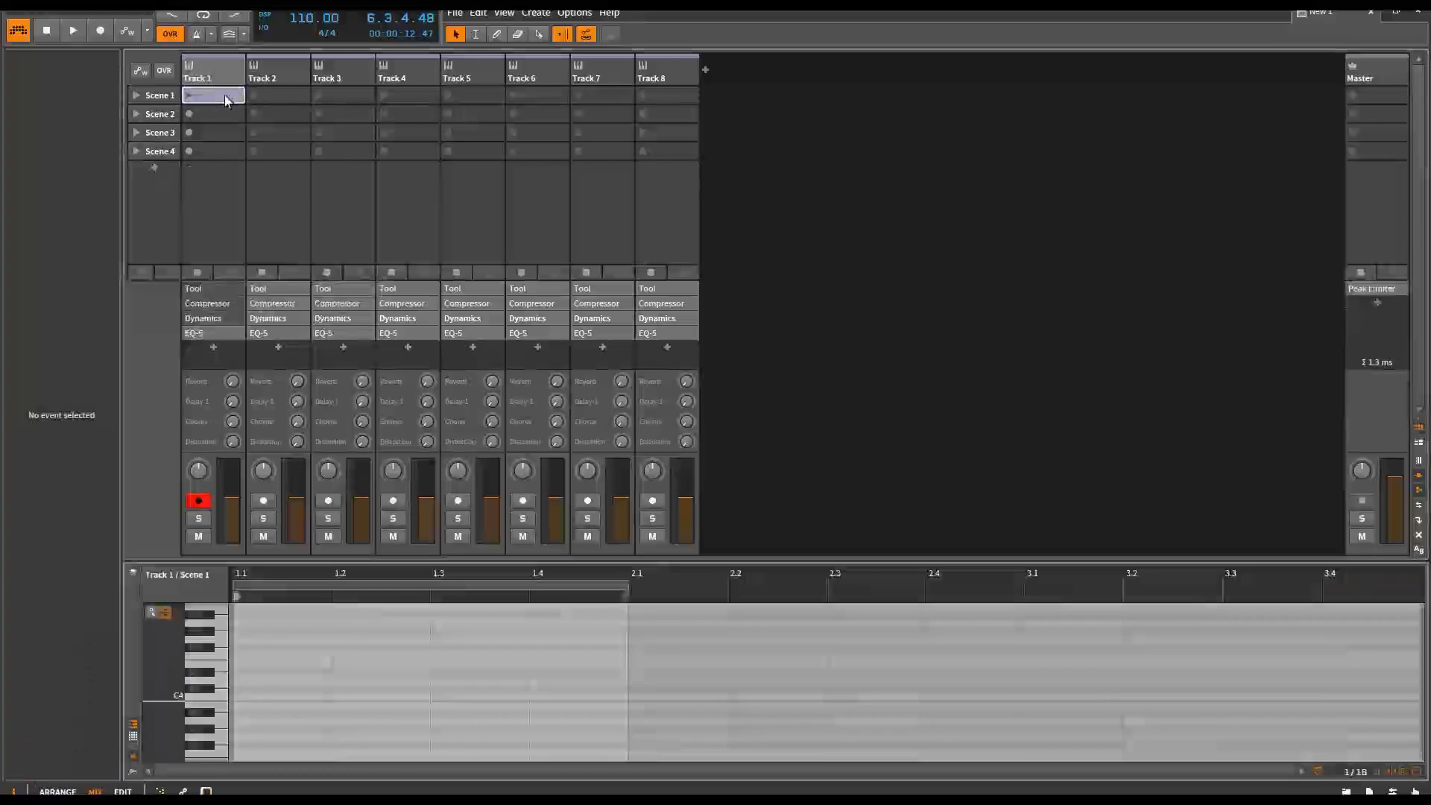
pyautogui.moveTo(638, 561); pyautogui.dragTo(636, 257)
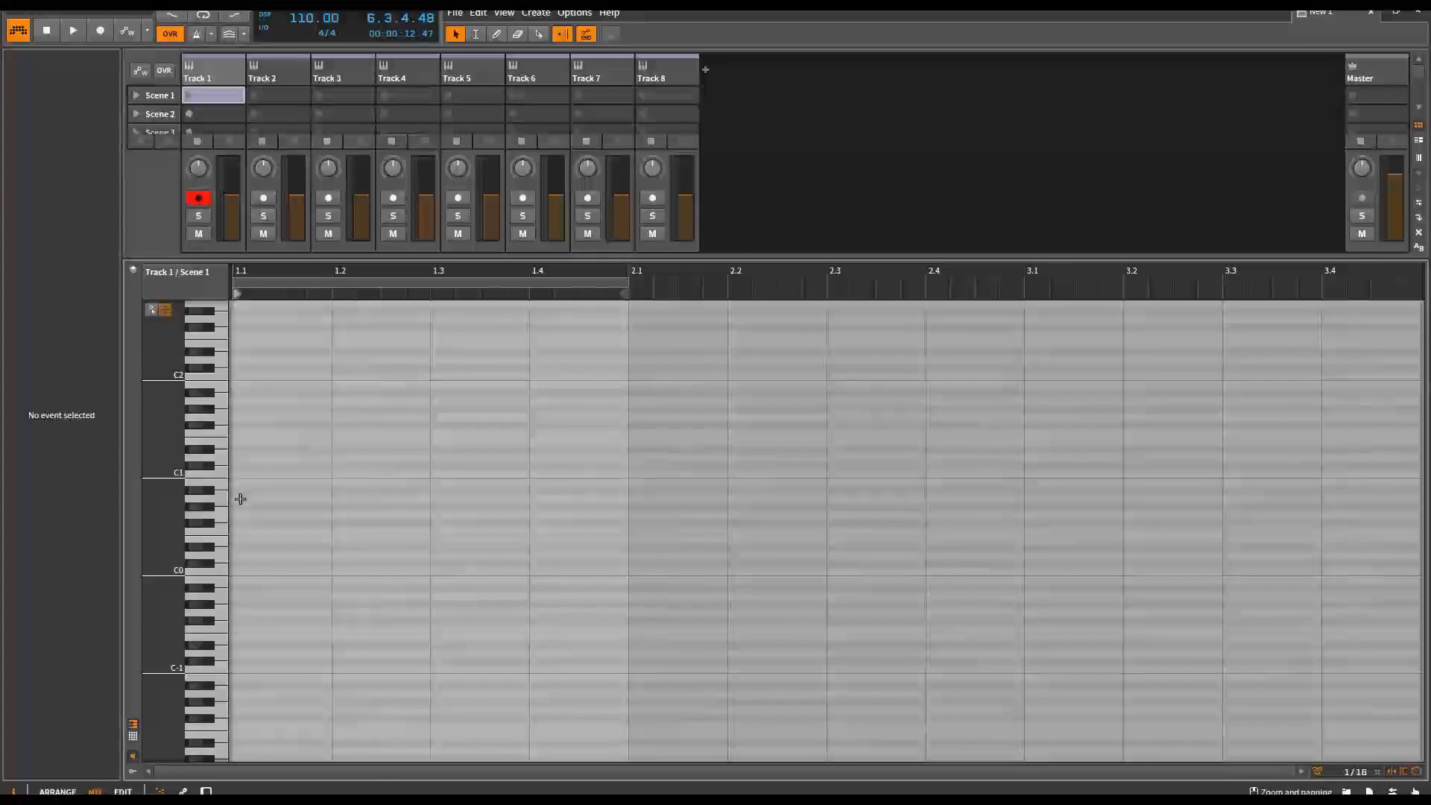
# Step: Enter sixteenth notes A0, B0, C1, D1, E1, F1, G1 and A1 stacked at the start of the clip
pyautogui.doubleClick(240, 499)
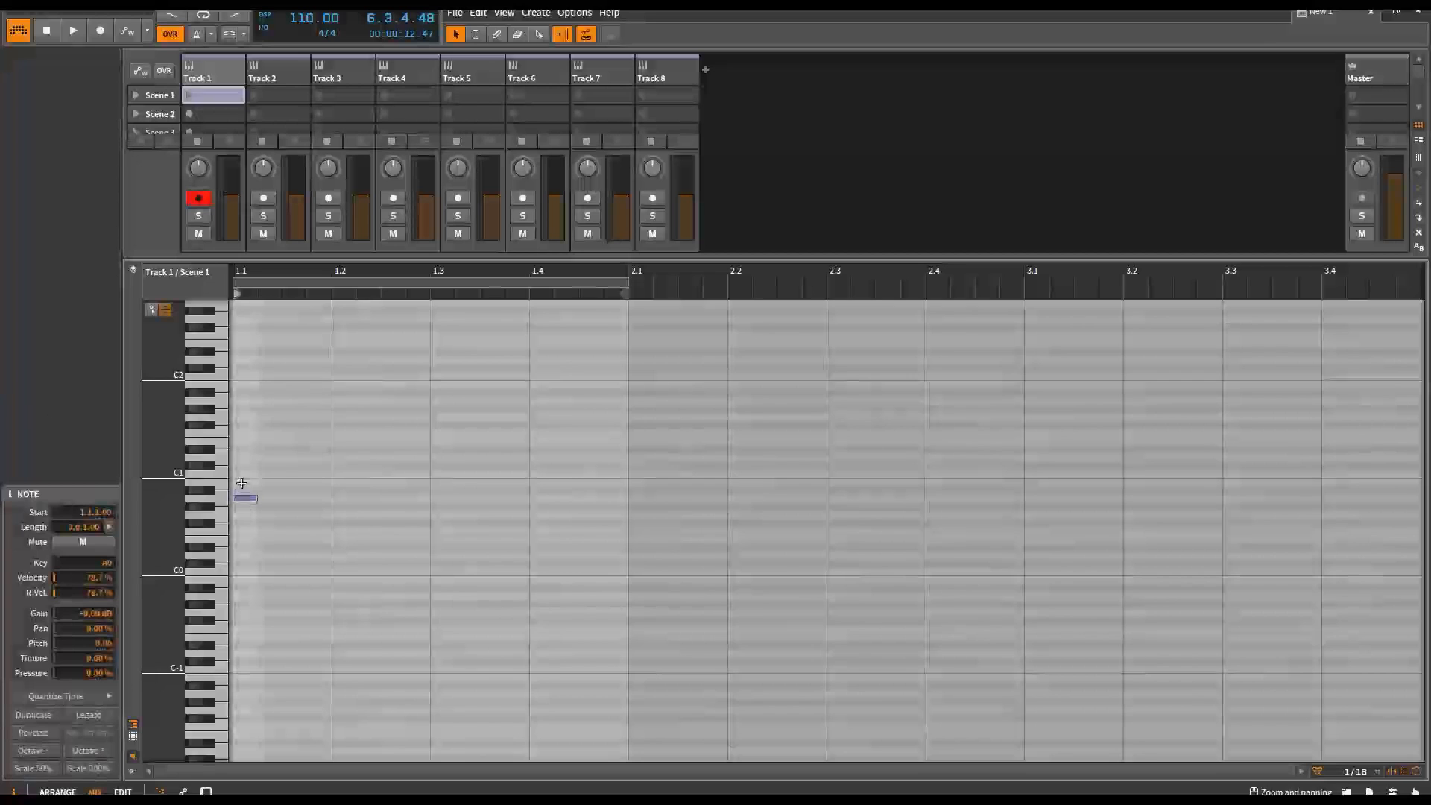
pyautogui.doubleClick(240, 482)
pyautogui.doubleClick(242, 473)
pyautogui.doubleClick(243, 458)
pyautogui.doubleClick(244, 441)
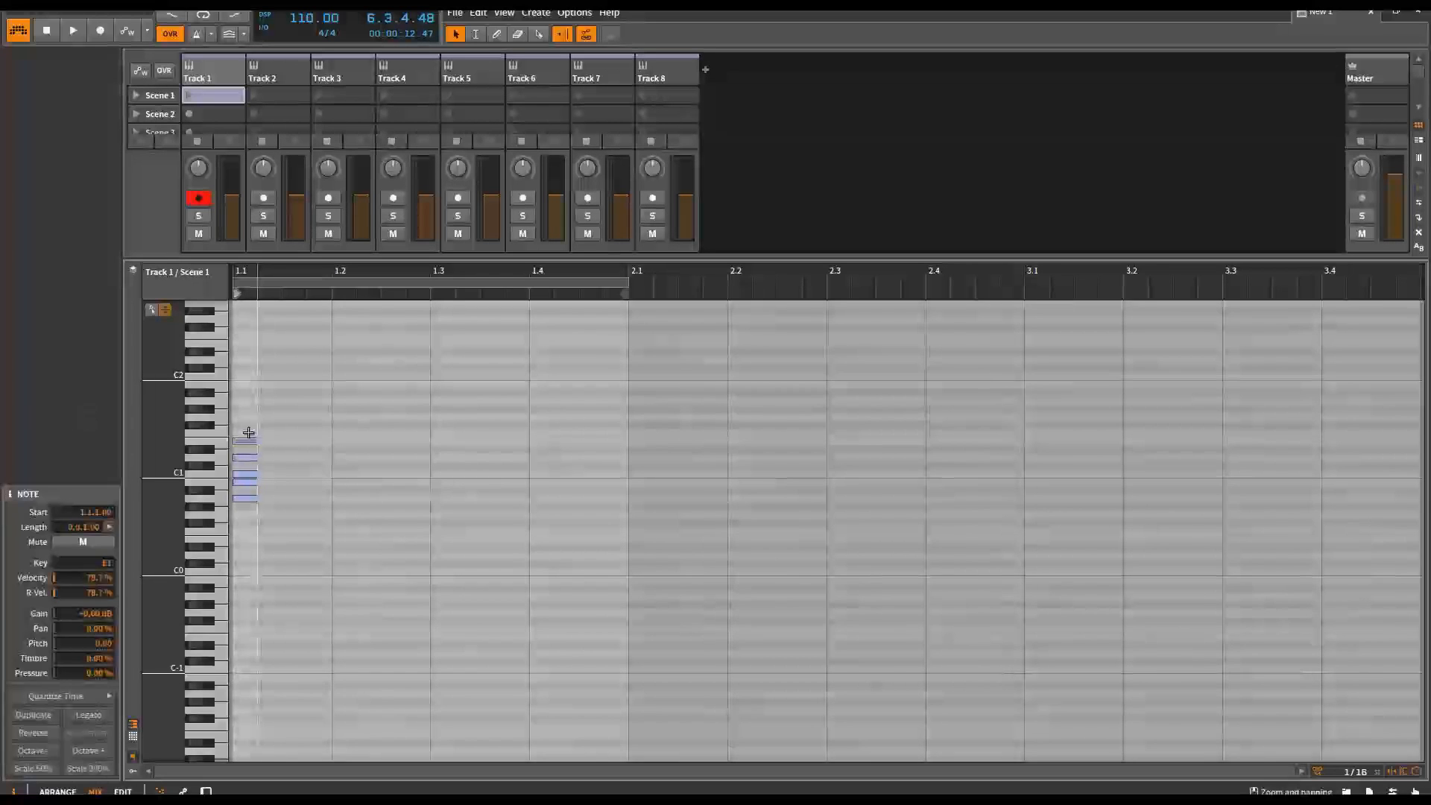
pyautogui.doubleClick(242, 432)
pyautogui.doubleClick(248, 416)
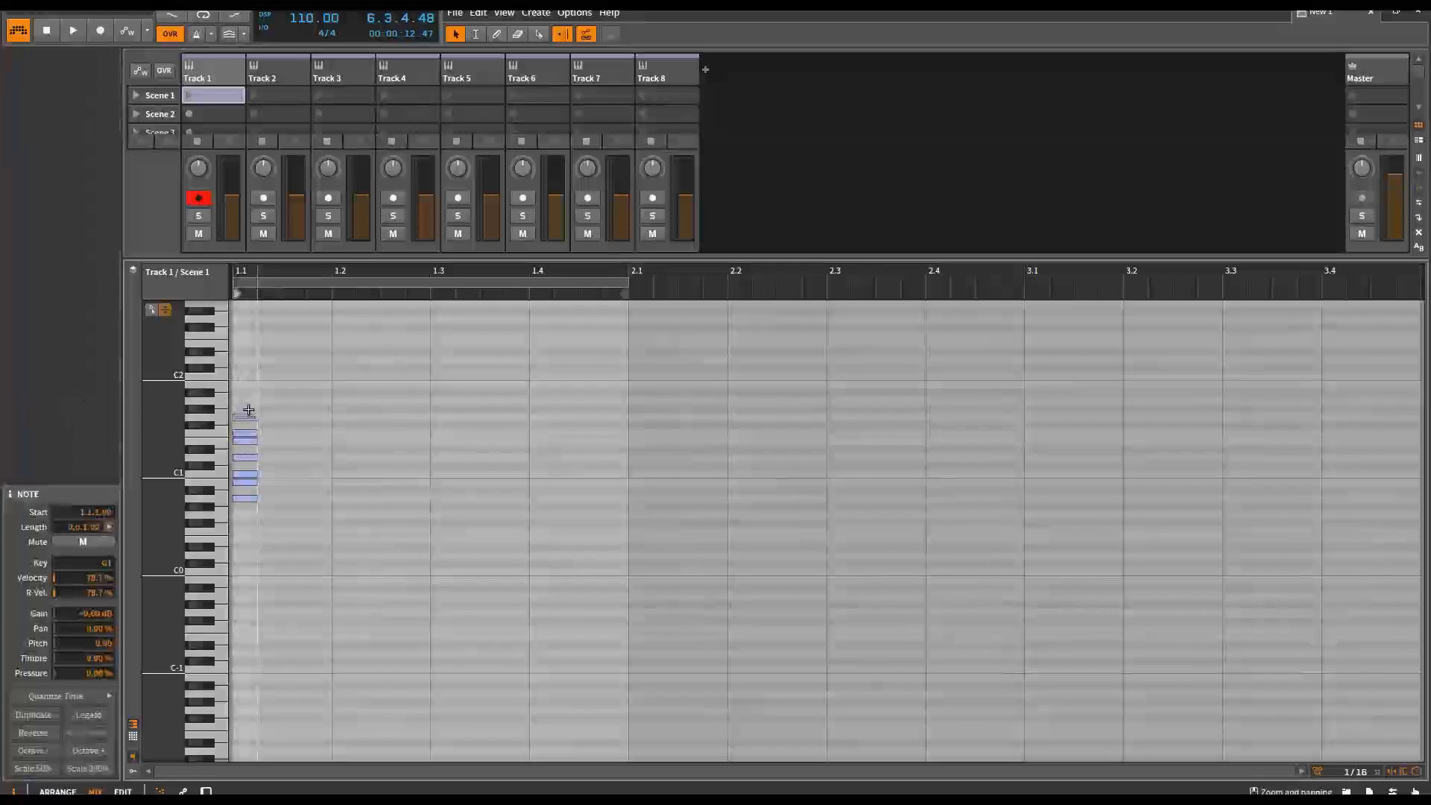
pyautogui.doubleClick(248, 401)
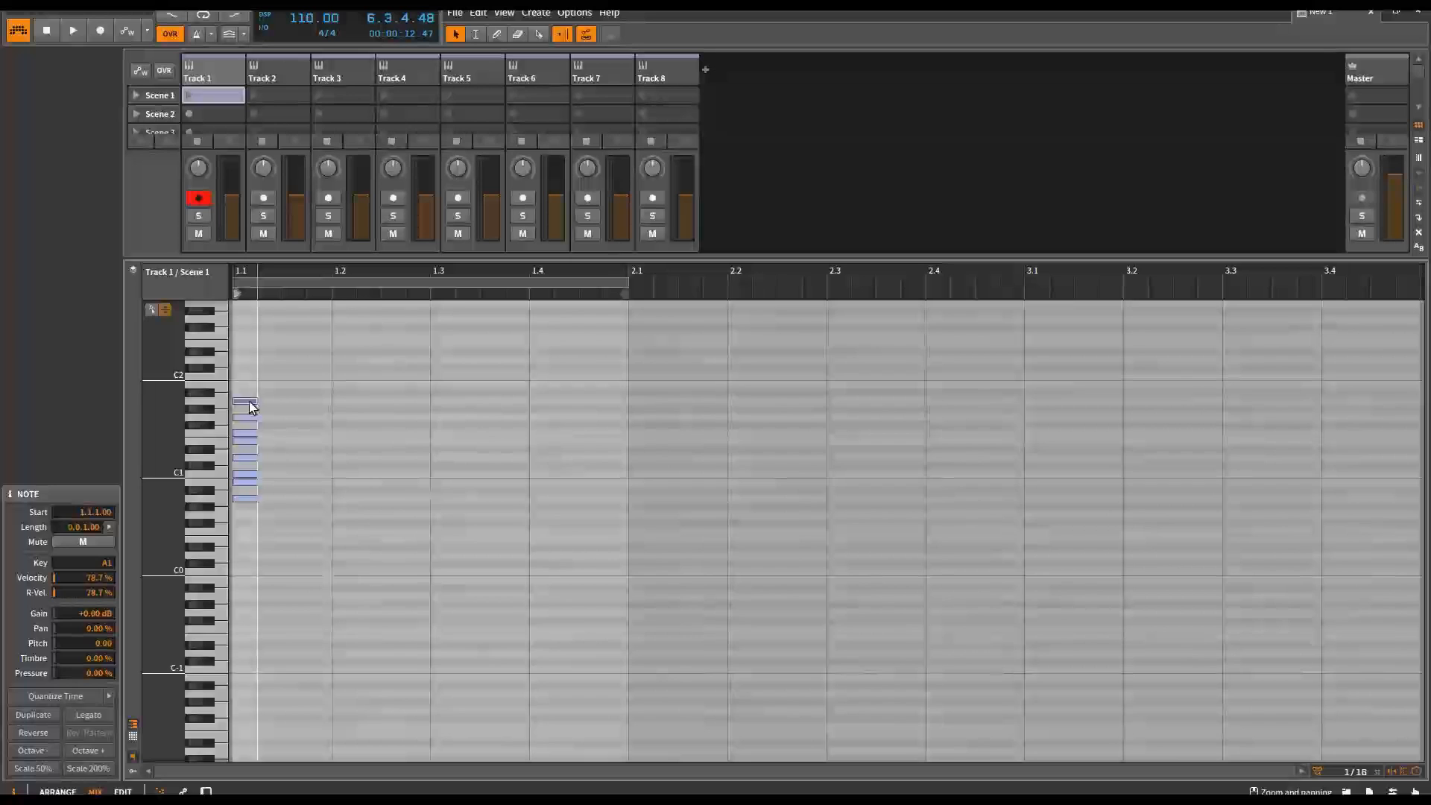
# Step: Delete the A1 note, and copy the remaining seven-note scale across the octaves from A-2 to G4
pyautogui.doubleClick(251, 406)
pyautogui.moveTo(280, 400); pyautogui.dragTo(239, 525)
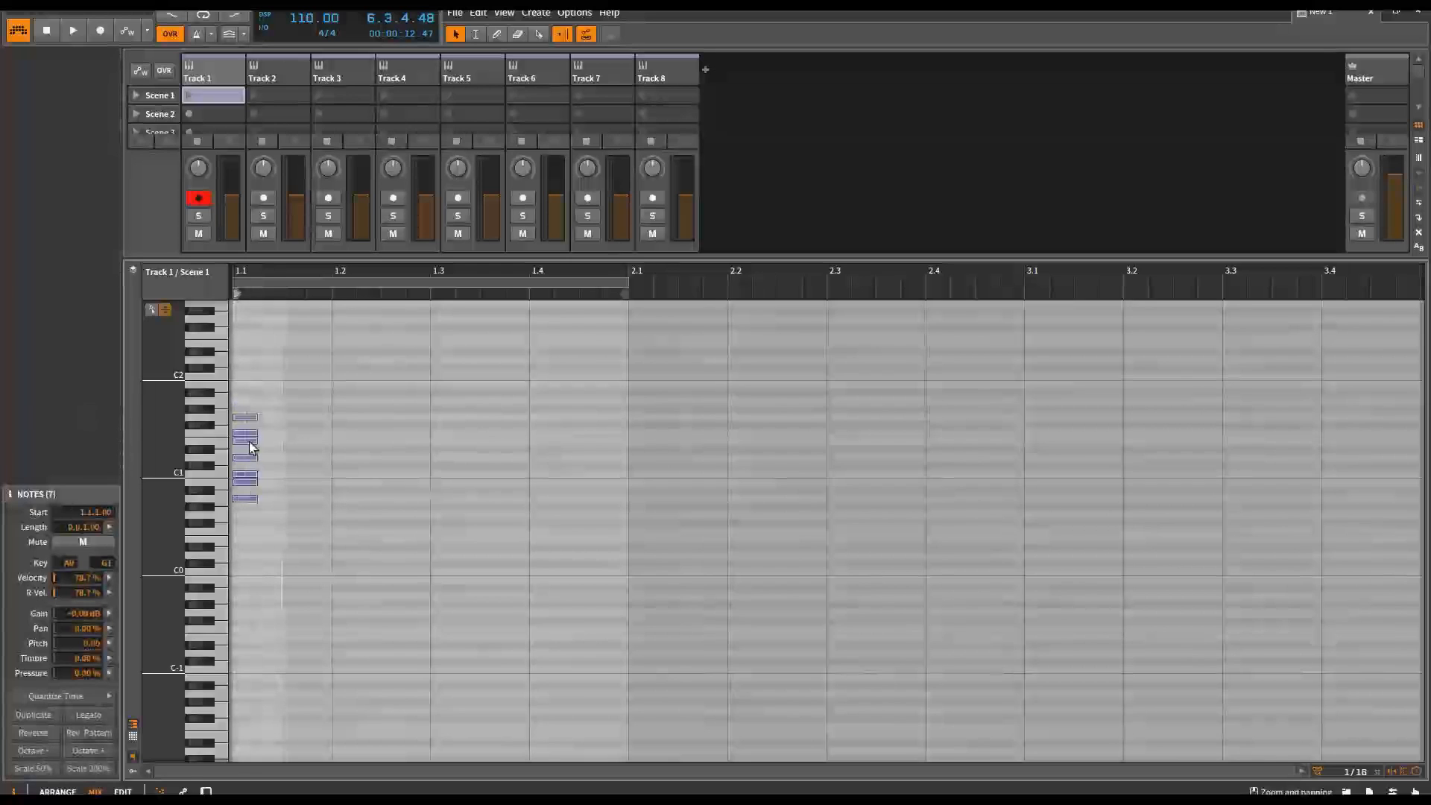
pyautogui.moveTo(251, 426); pyautogui.dragTo(260, 313)
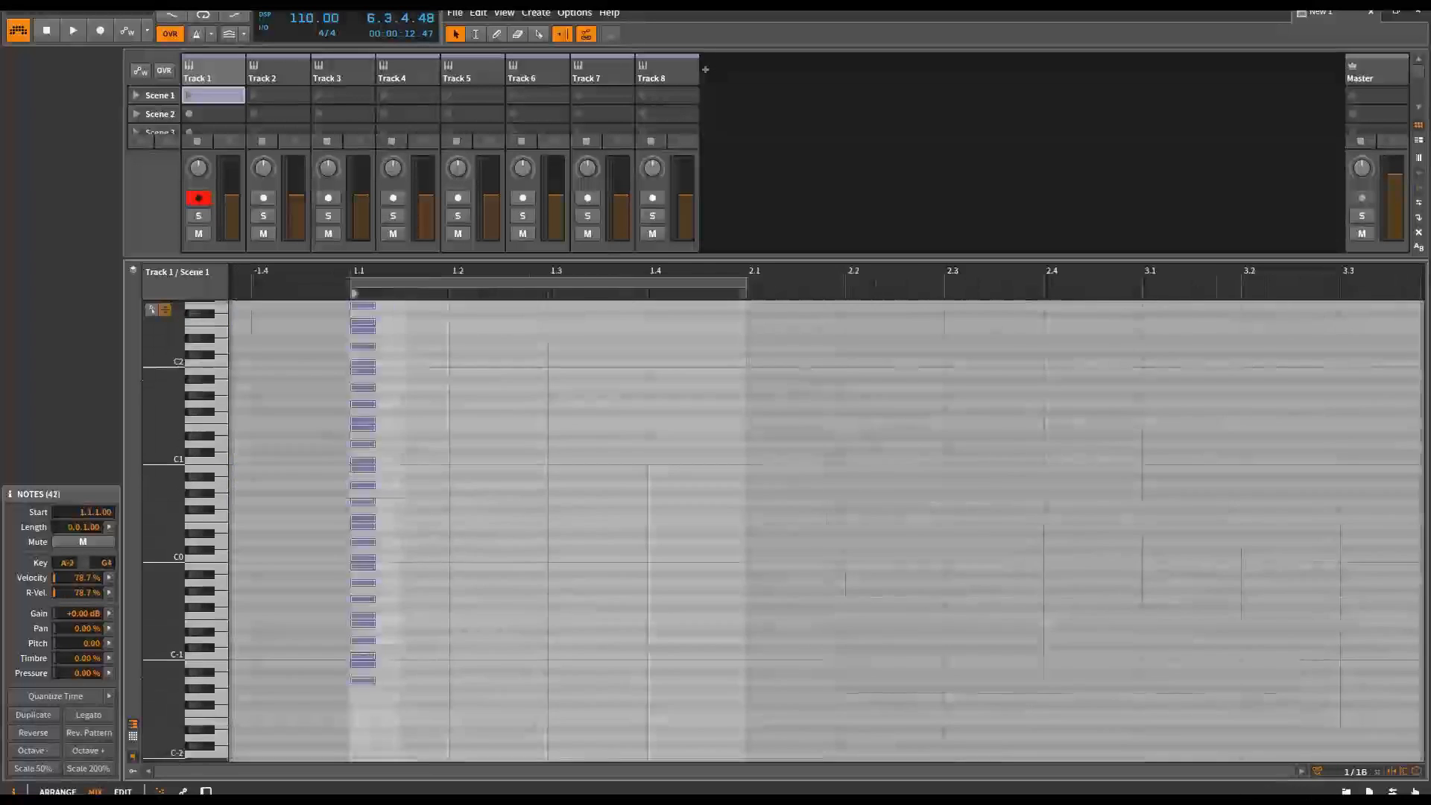
# Step: In the full edit view, move all the clip's notes one sixteenth earlier, just before the clip's start
pyautogui.click(123, 792)
pyautogui.moveTo(469, 601); pyautogui.dragTo(456, 734)
pyautogui.scroll(1, 453, 160)
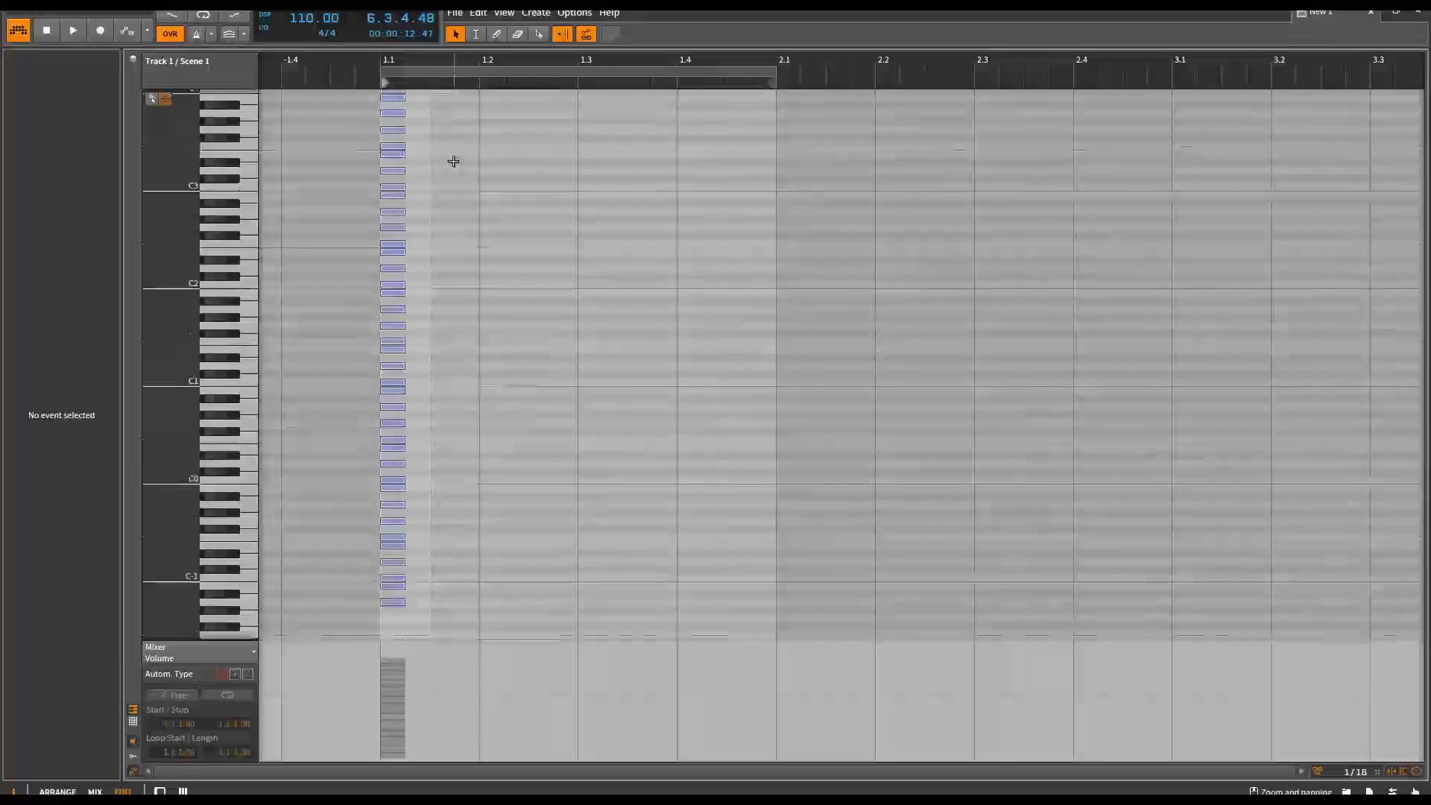
pyautogui.hotkey('ctrl', 'a')
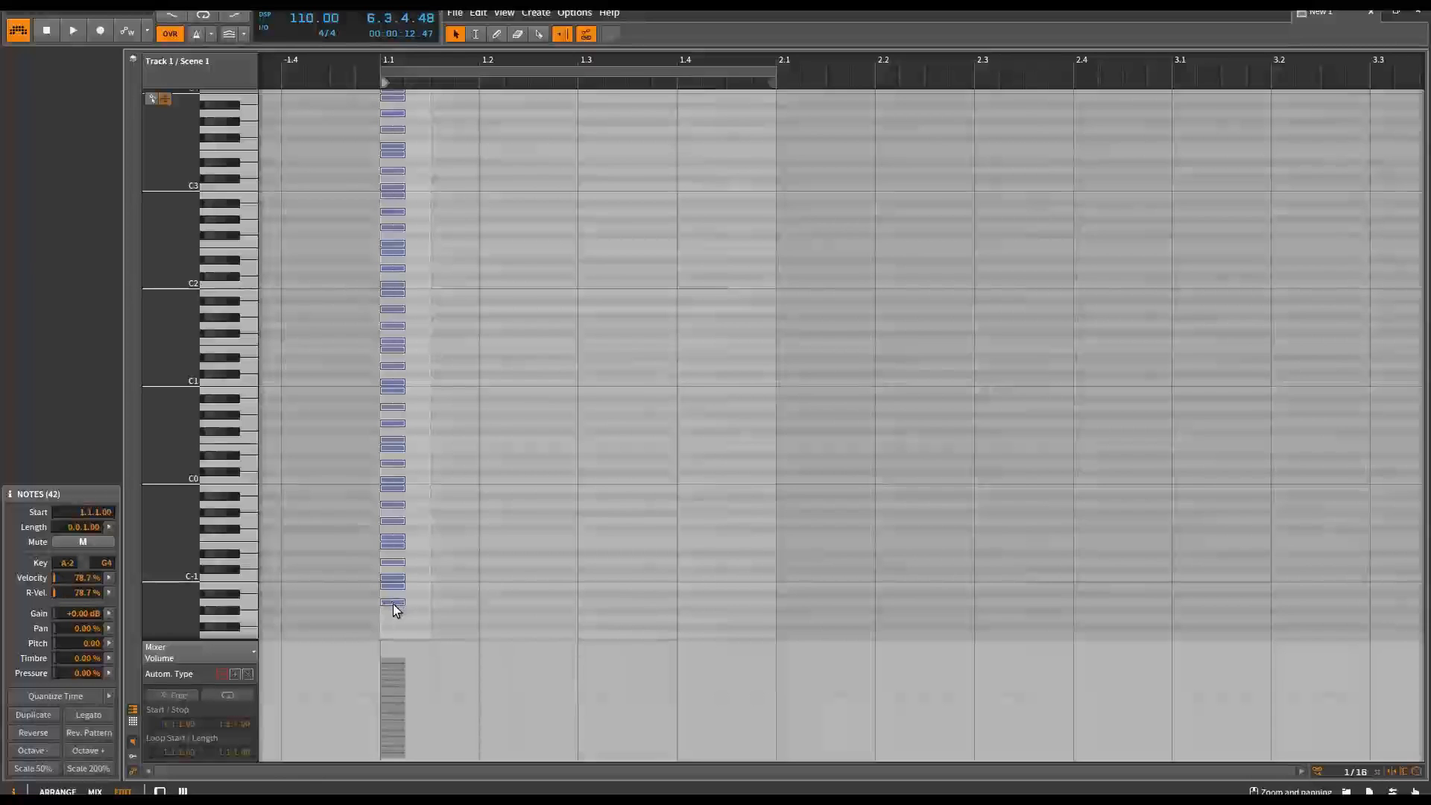
pyautogui.moveTo(393, 604); pyautogui.dragTo(373, 605)
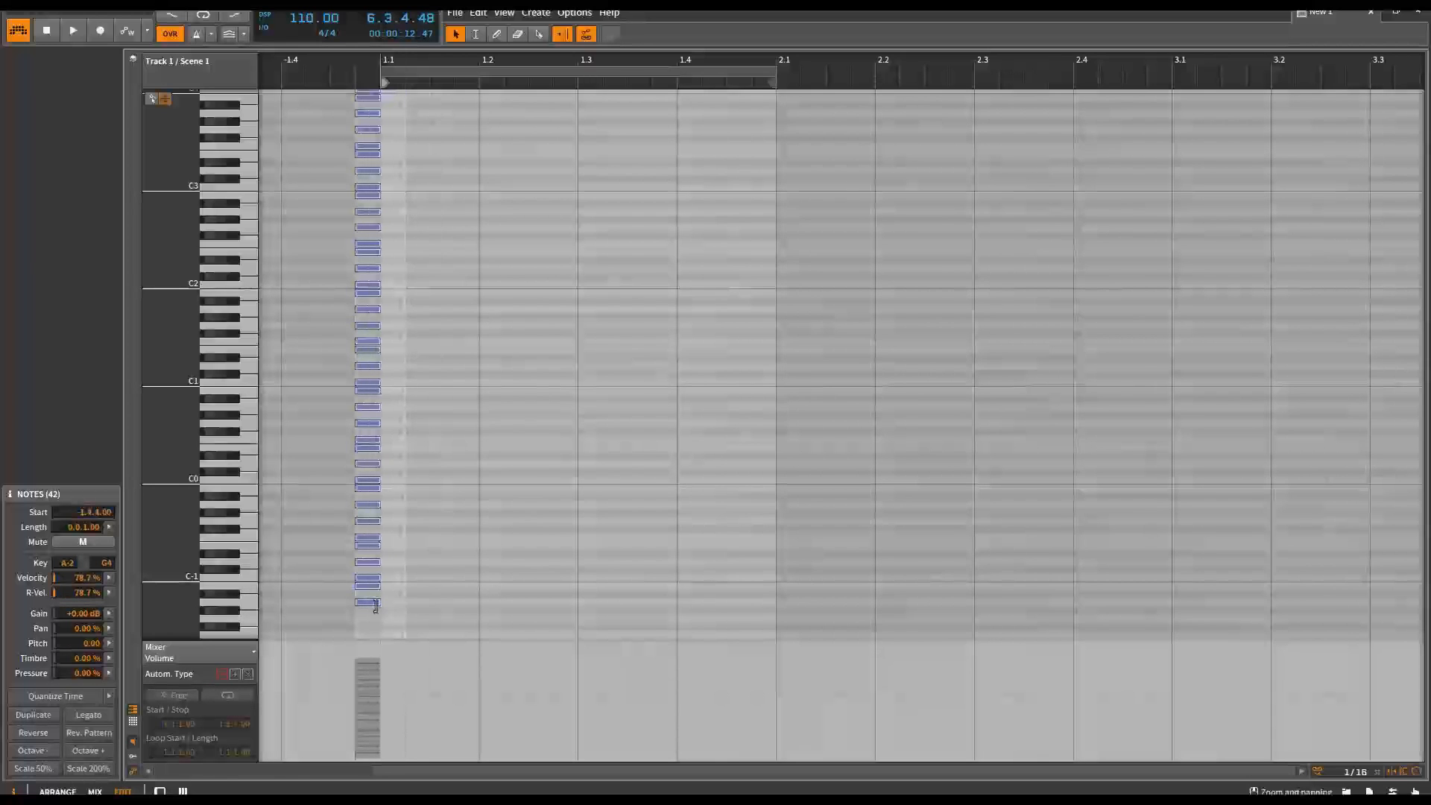
# Step: Transpose all the notes up two semitones so the stack starts on B-2, and check its full range
pyautogui.moveTo(371, 602); pyautogui.dragTo(373, 588)
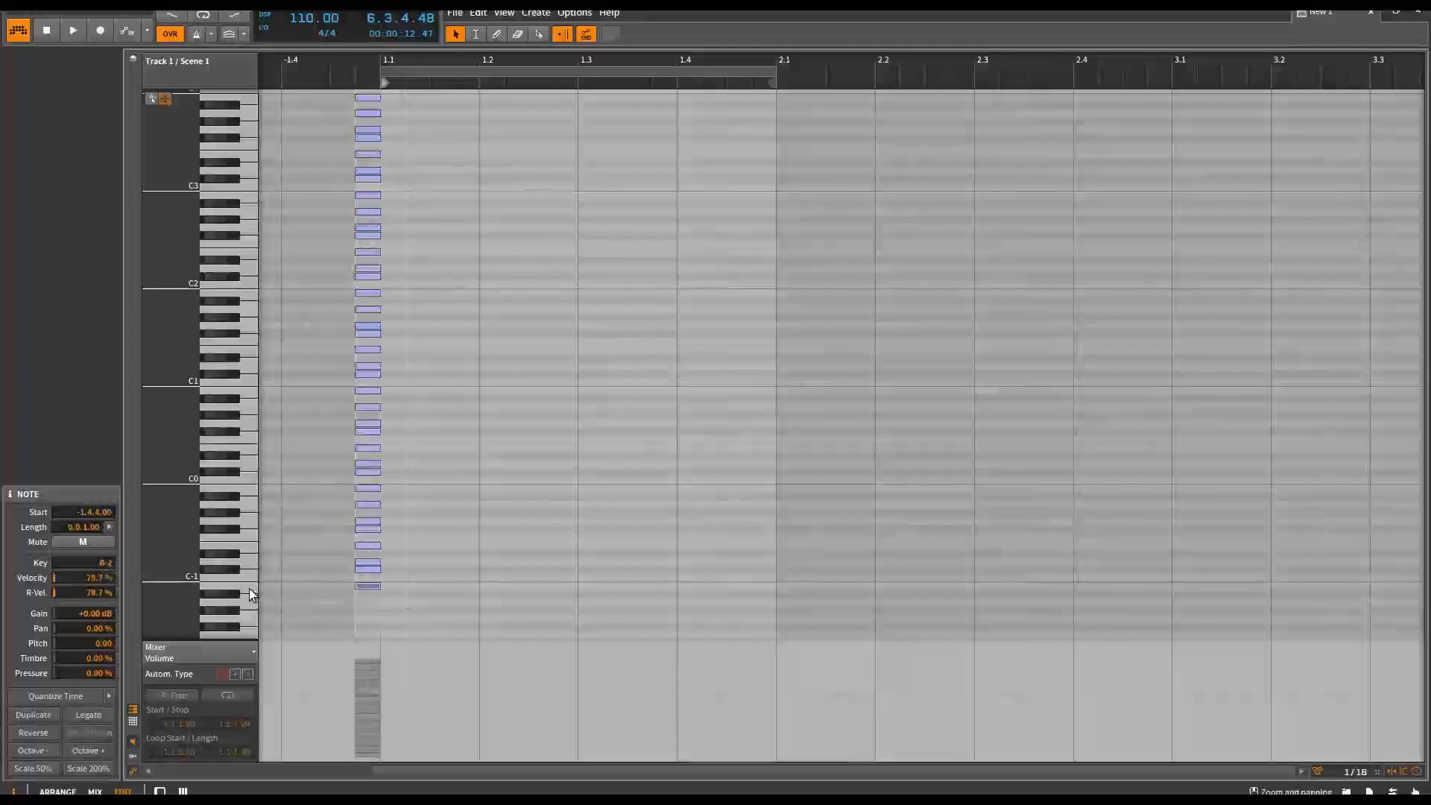
pyautogui.click(373, 587)
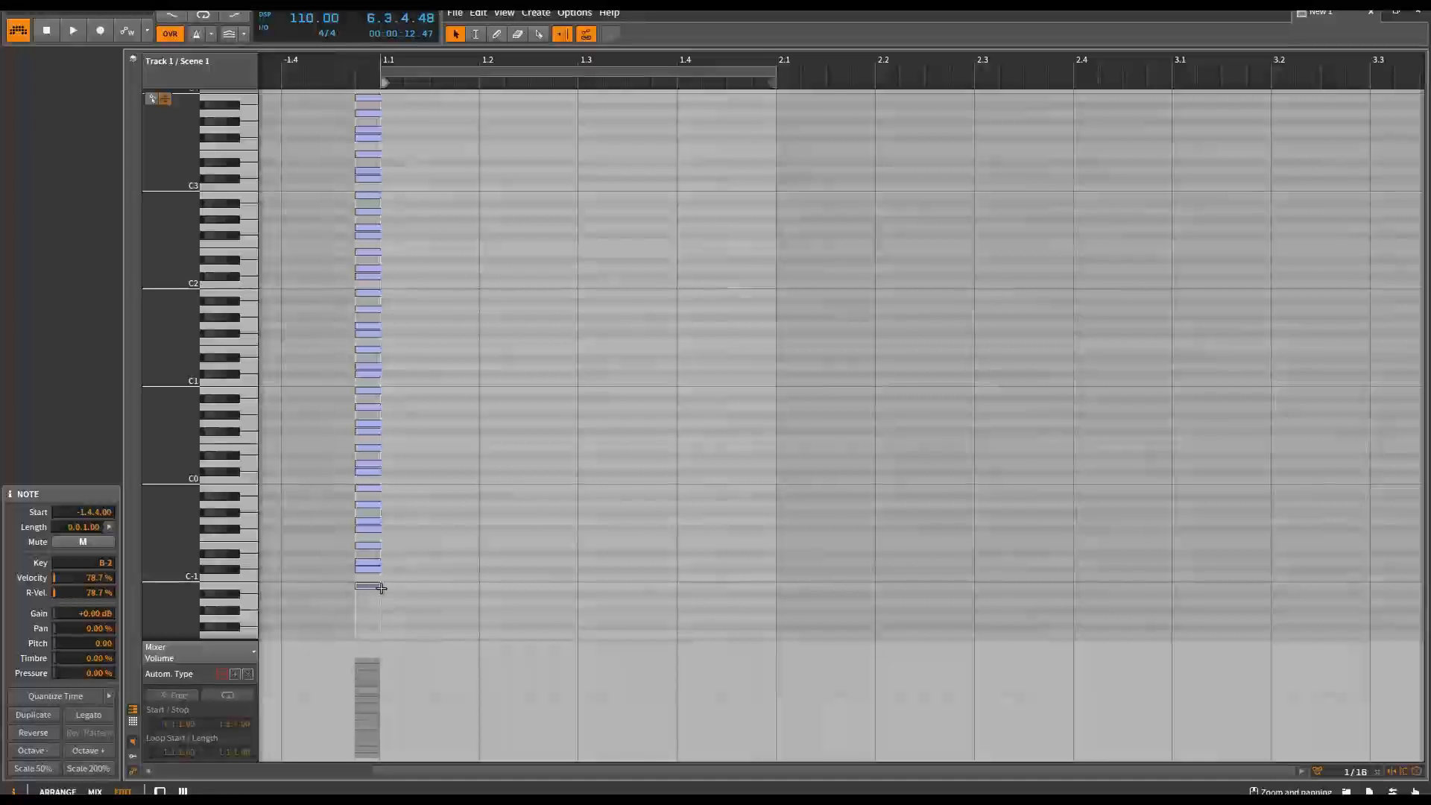
pyautogui.scroll(10, 381, 588)
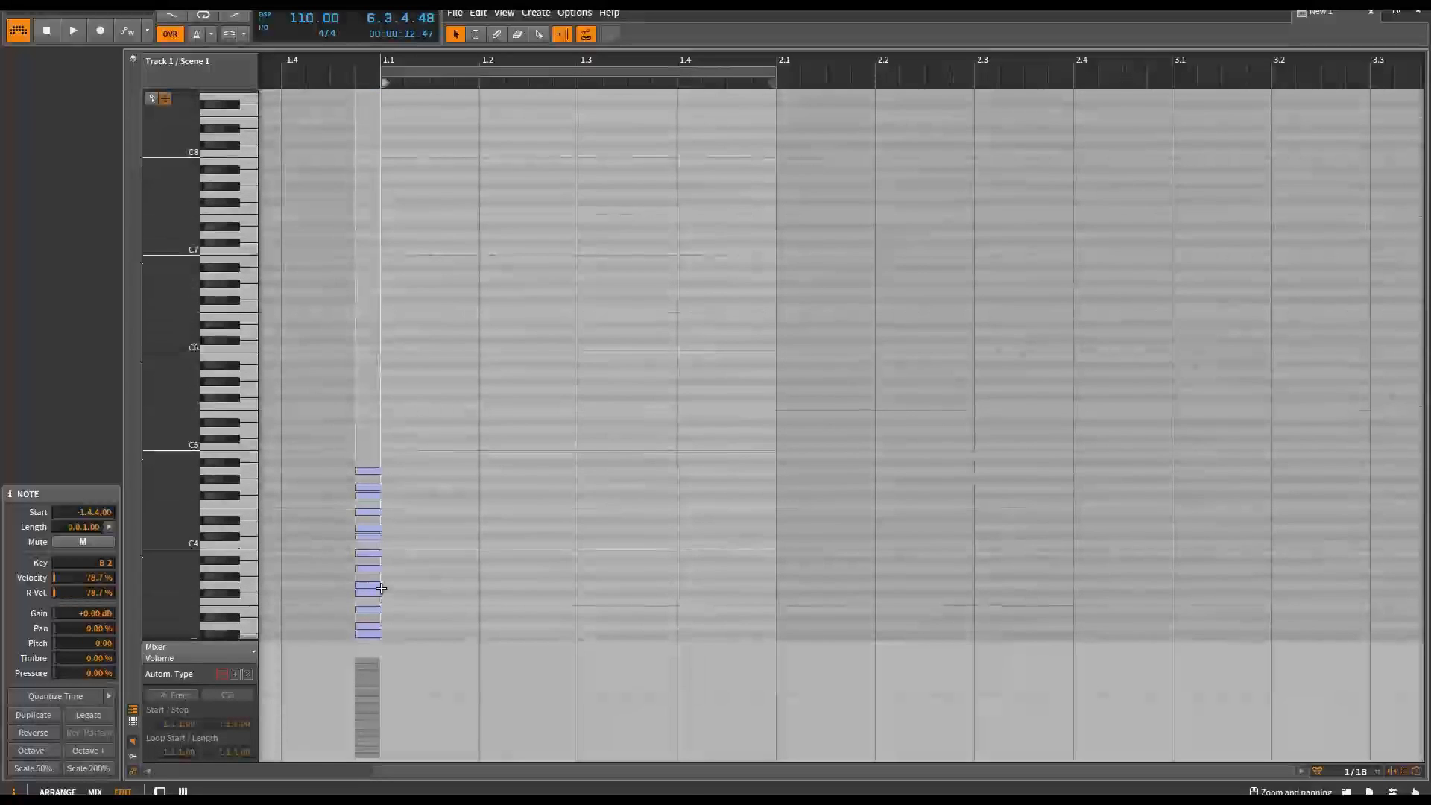
pyautogui.scroll(-7, 380, 588)
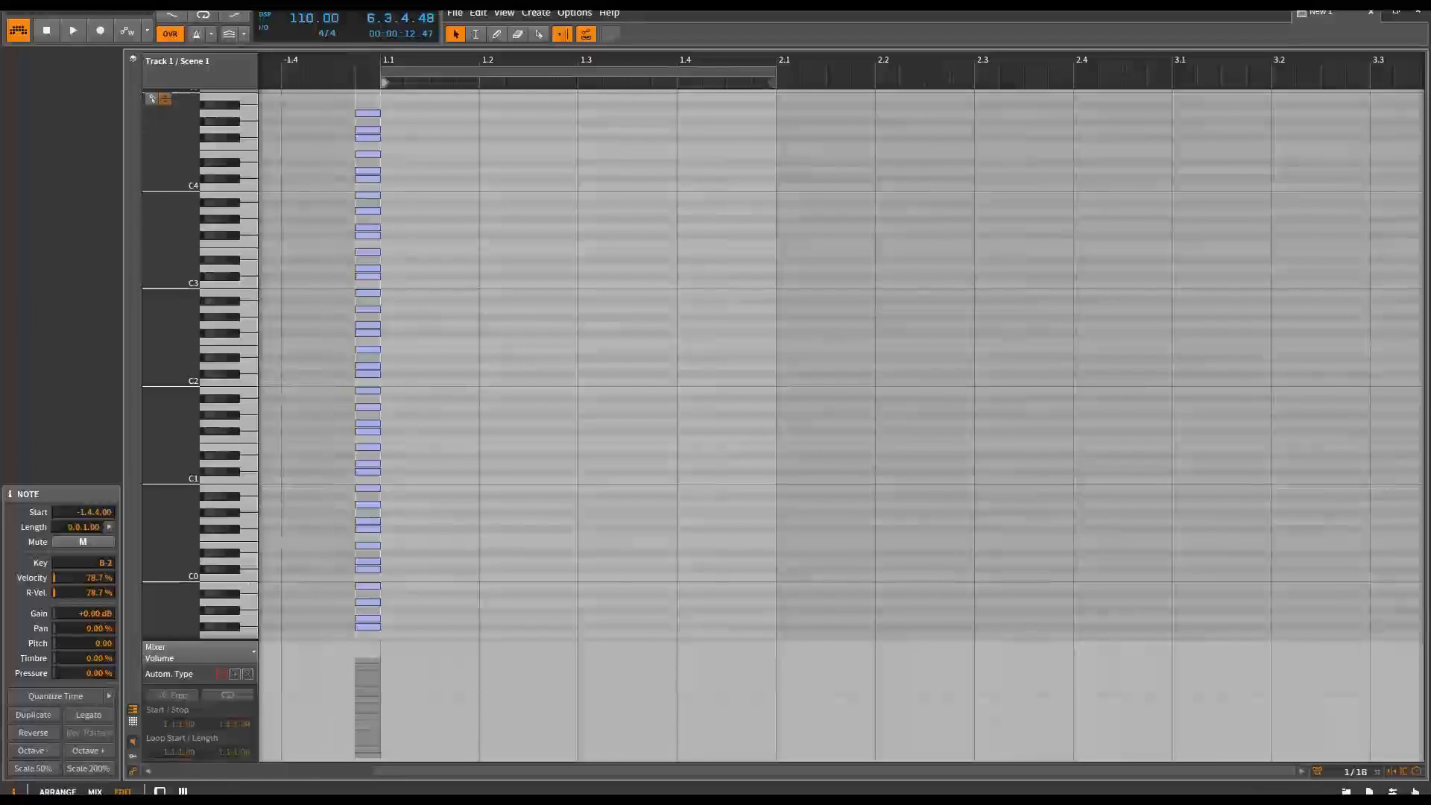
# Step: Return to the mix view, show the notes as folded lanes of used pitches, and name the clip "B minor"
pyautogui.click(95, 792)
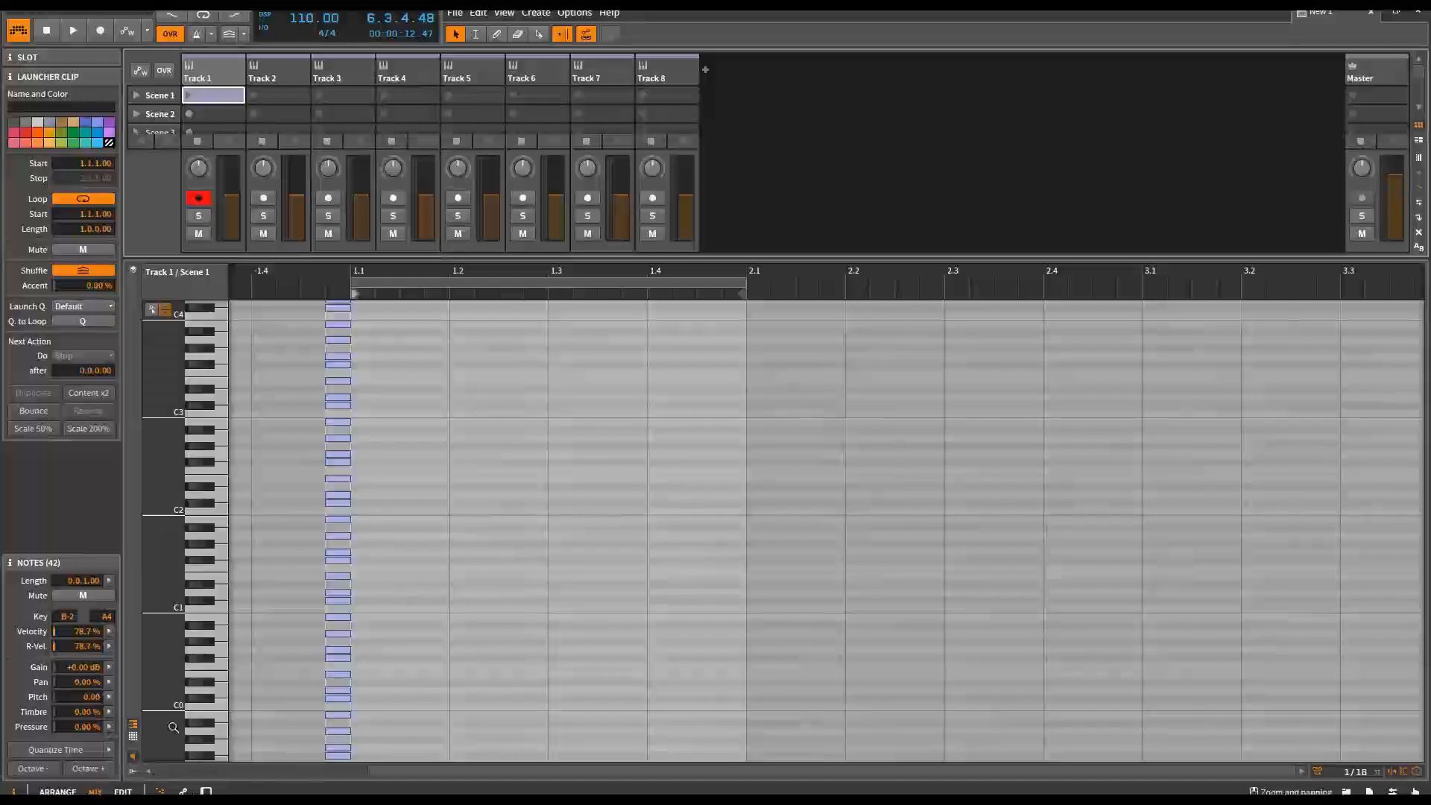
pyautogui.click(134, 737)
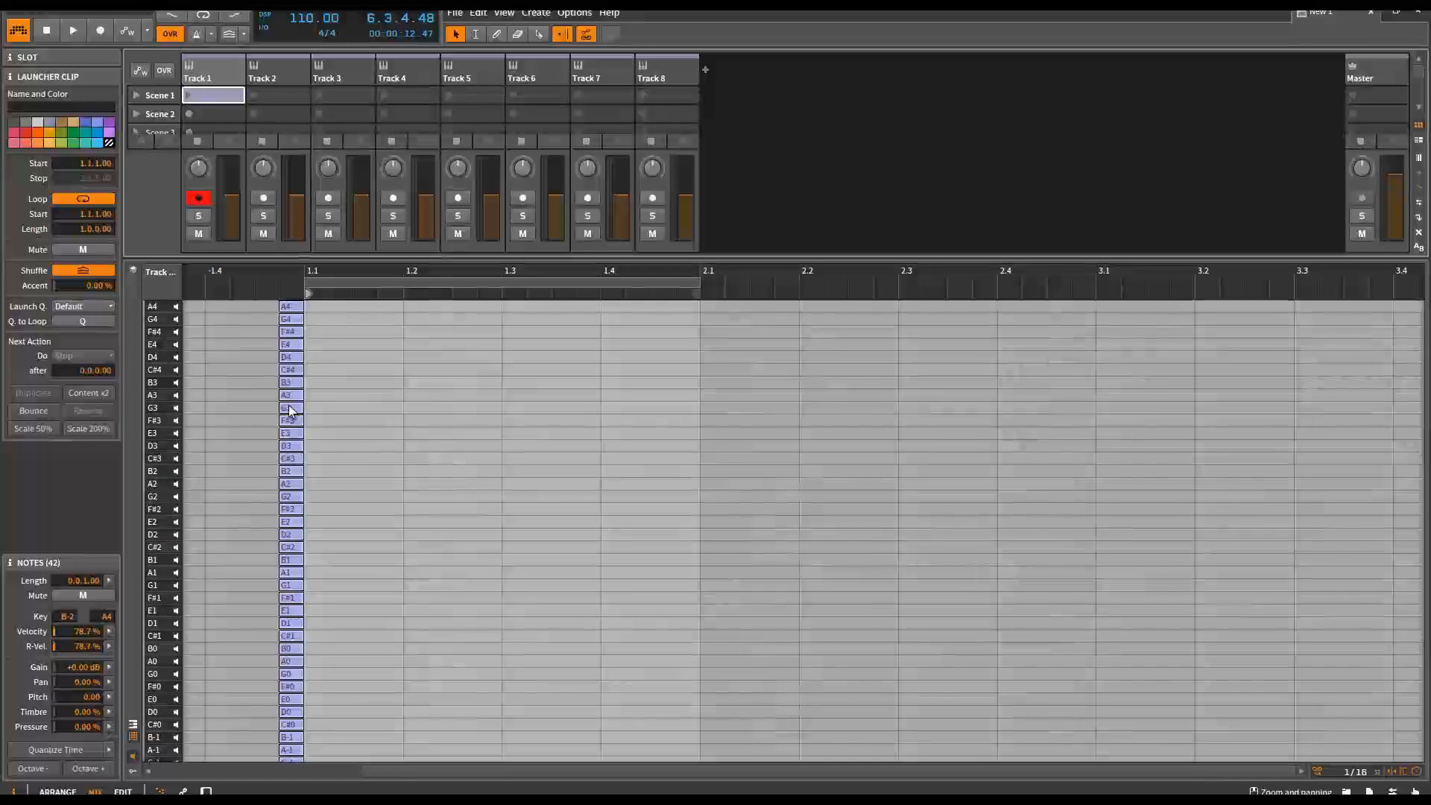
pyautogui.click(235, 98)
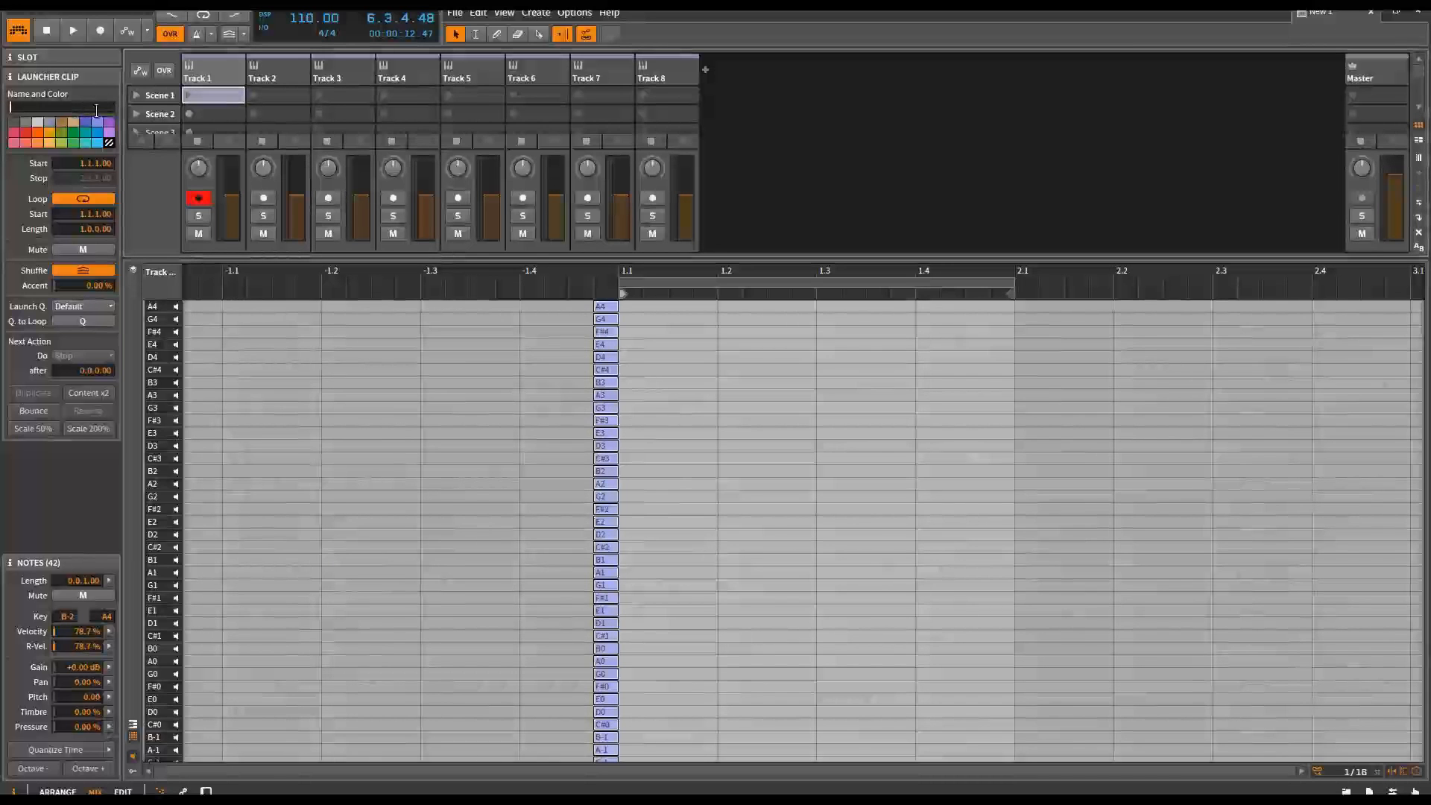
pyautogui.click(96, 111)
pyautogui.write('B minor')
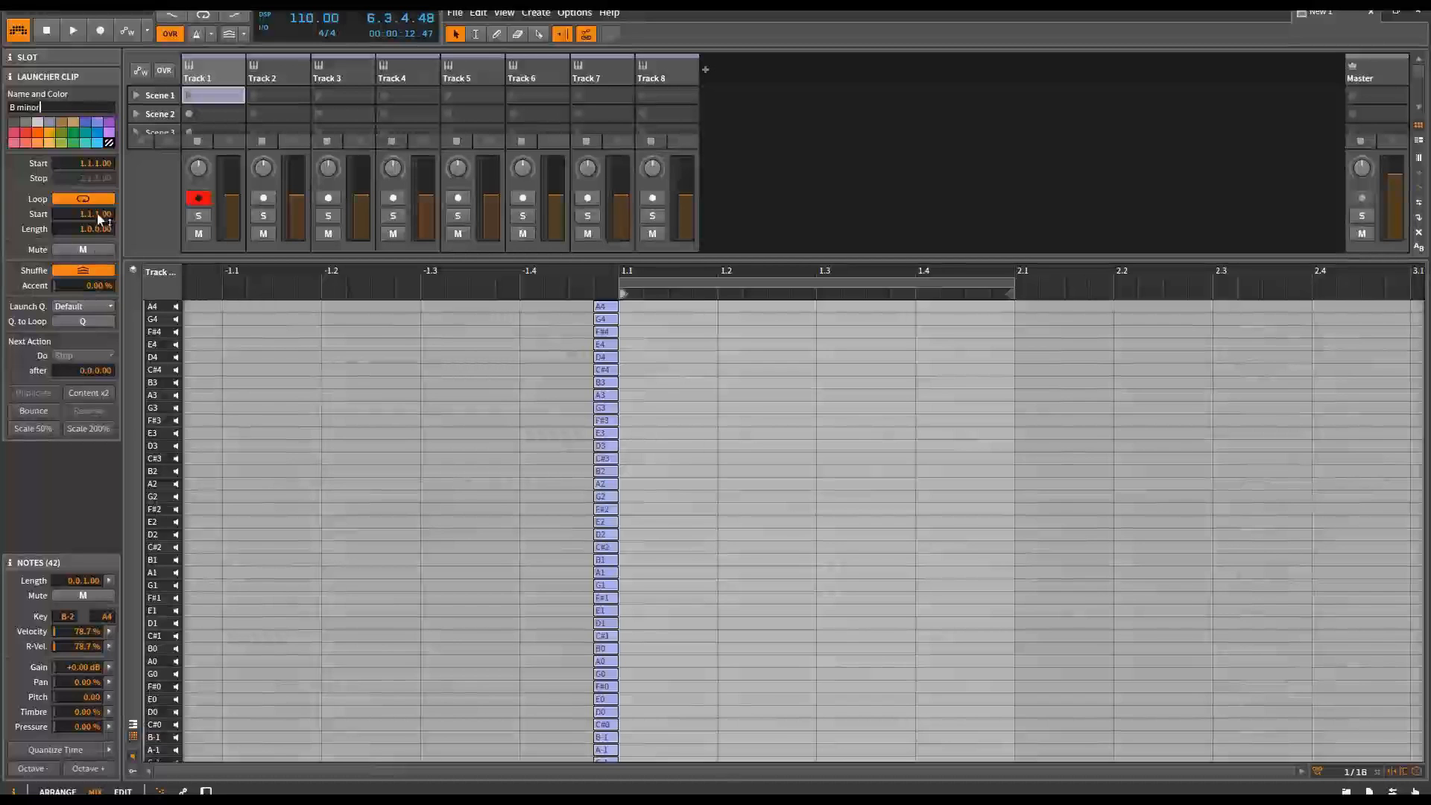
pyautogui.press('Return')
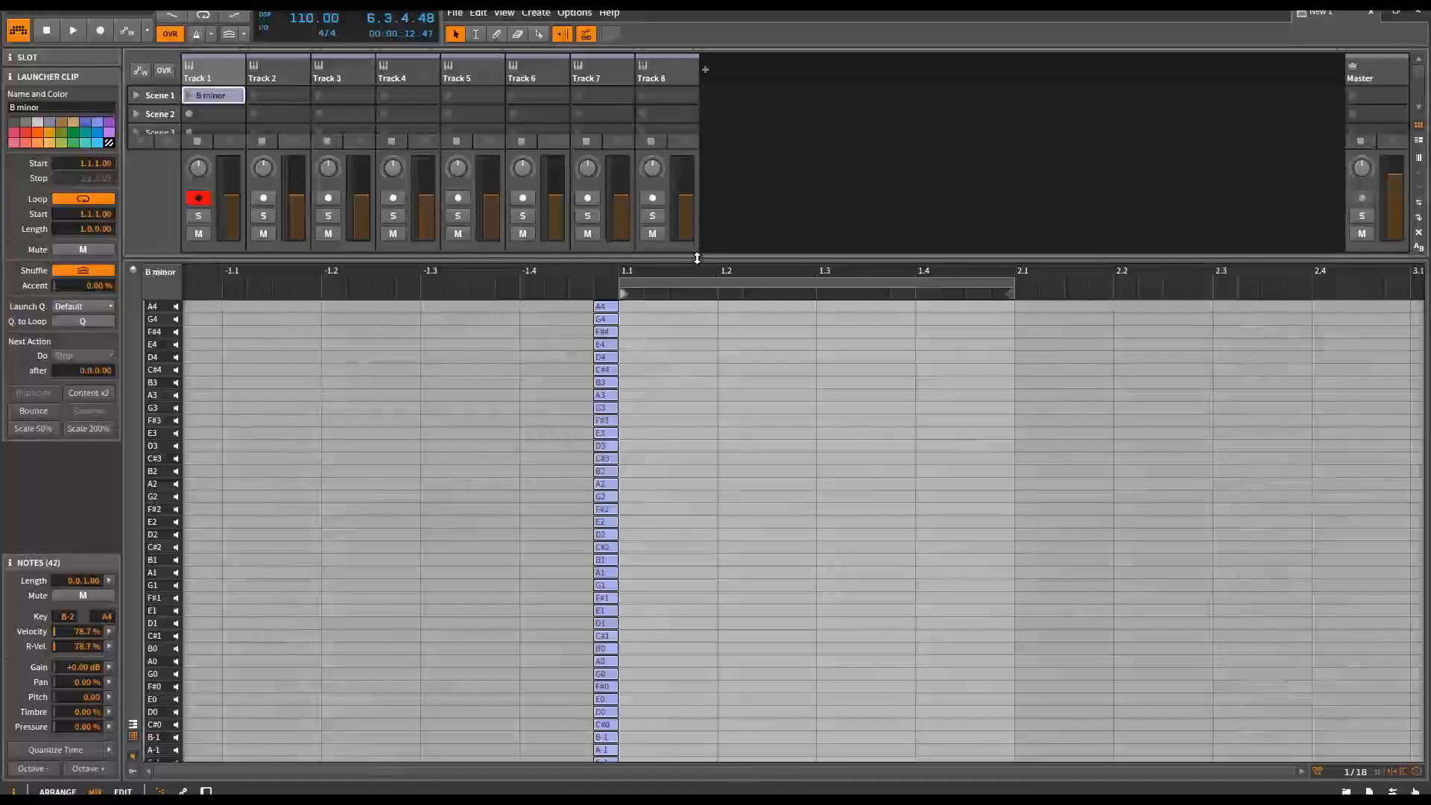
# Step: Collapse the note editor, and show the clip launcher in the arrange view, wide enough for all four scenes
pyautogui.moveTo(697, 258); pyautogui.dragTo(697, 775)
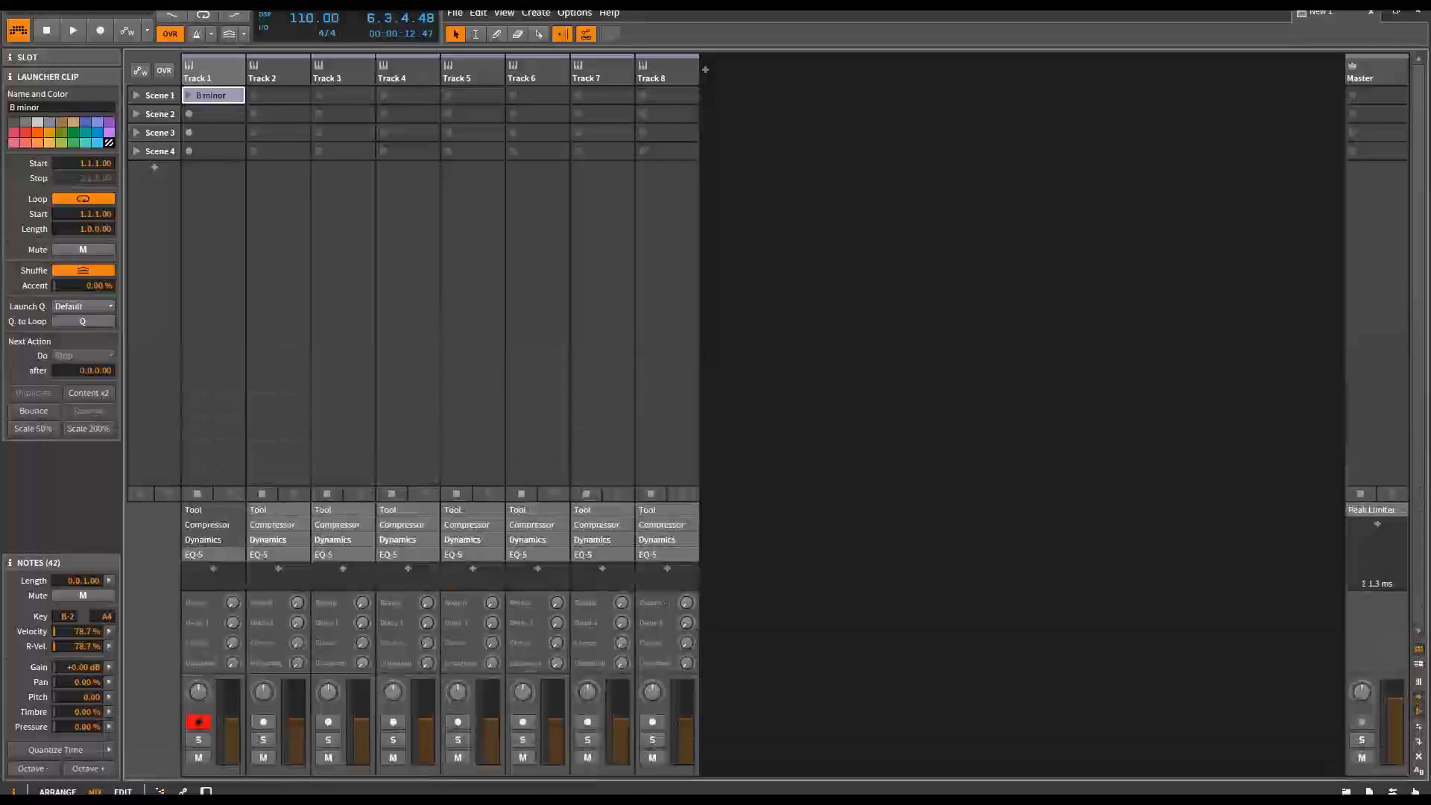
pyautogui.hotkey('alt', '1')
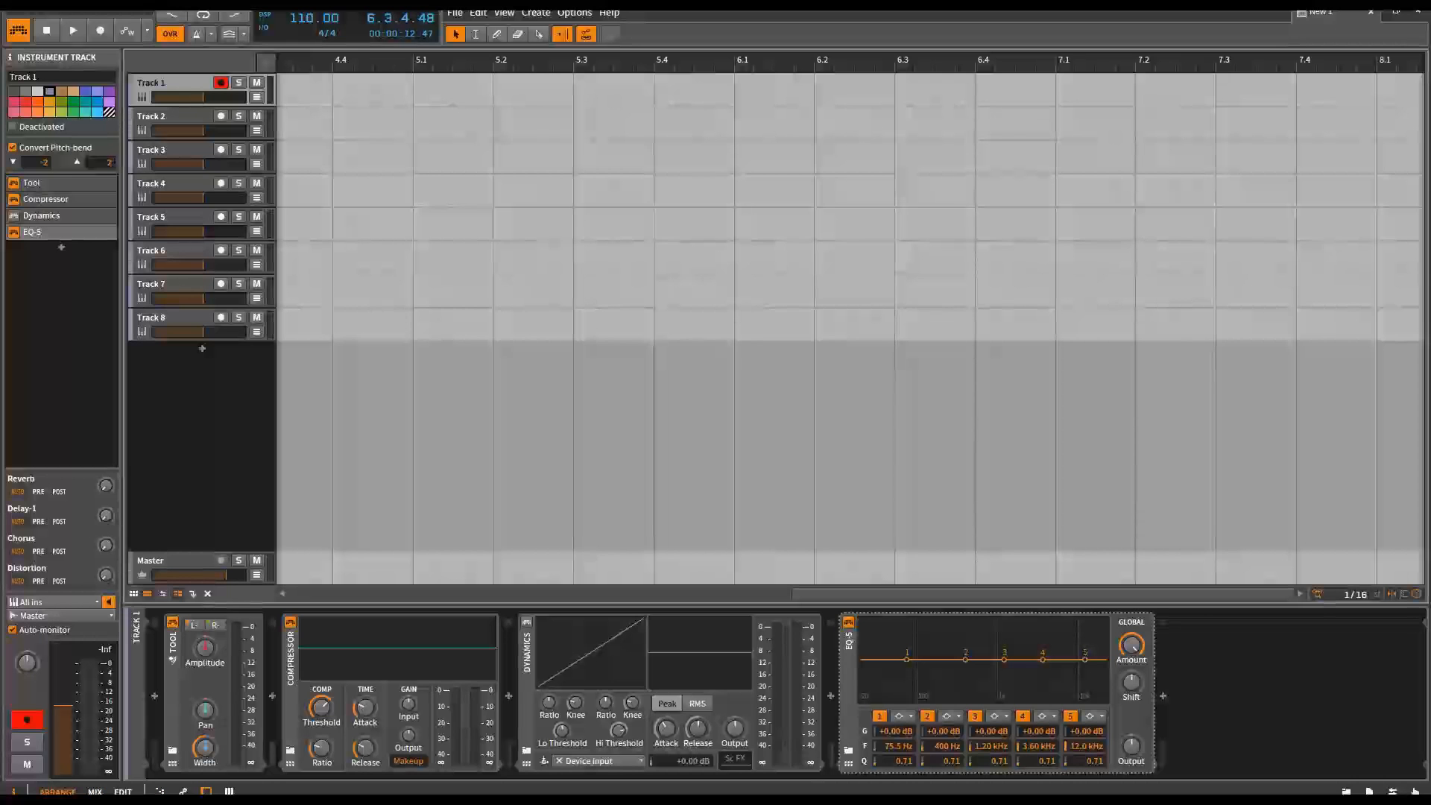
pyautogui.hotkey('alt', '2')
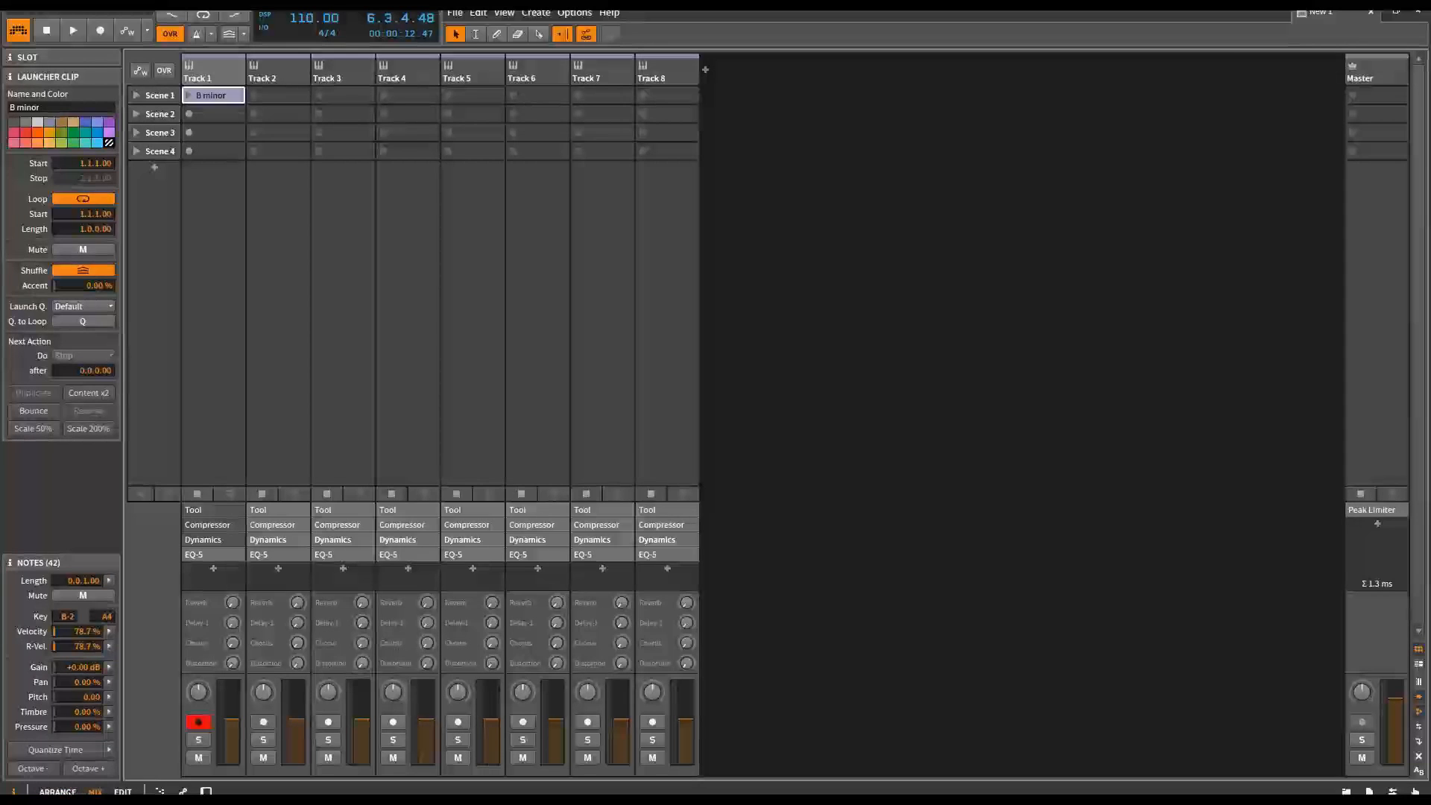
pyautogui.hotkey('alt', '1')
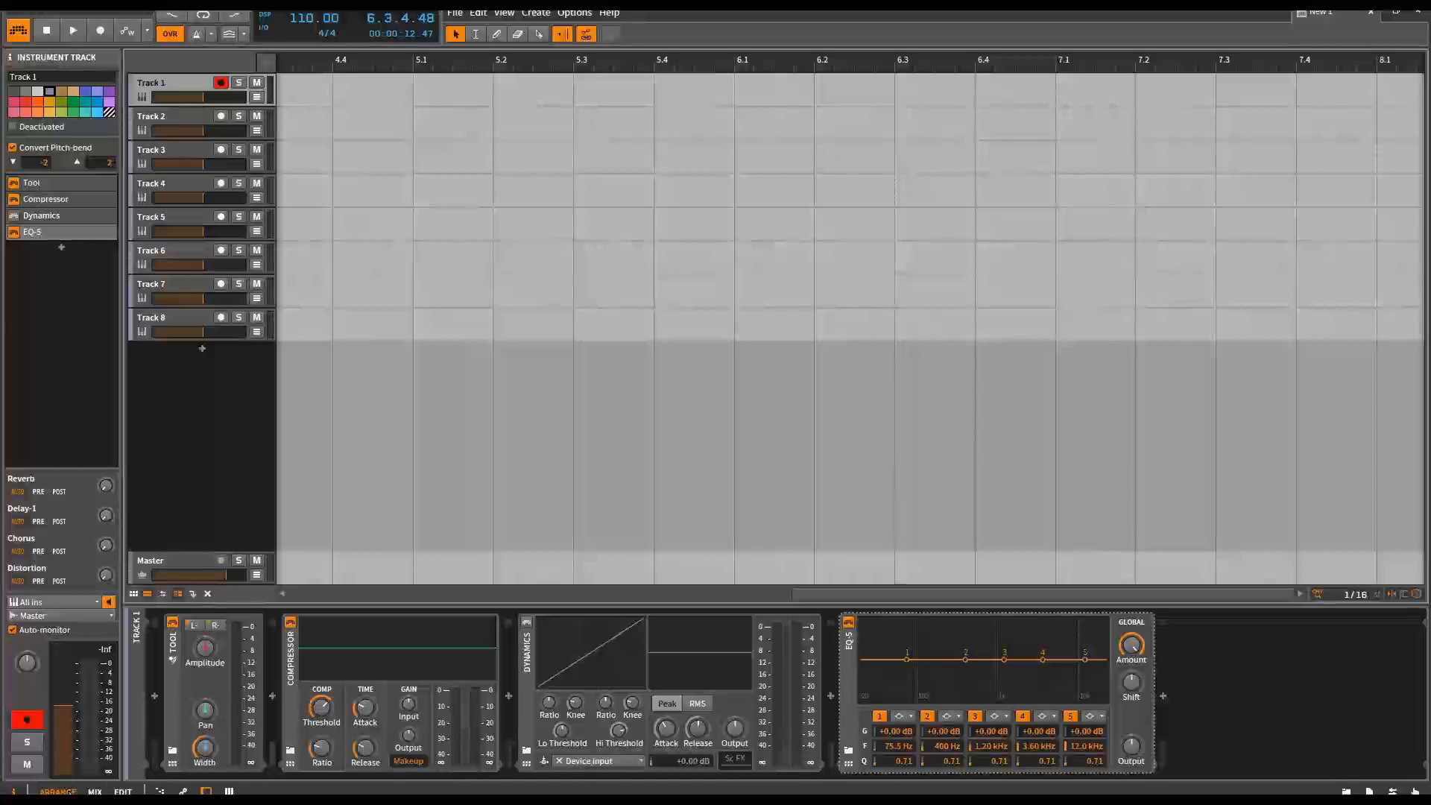
pyautogui.click(134, 593)
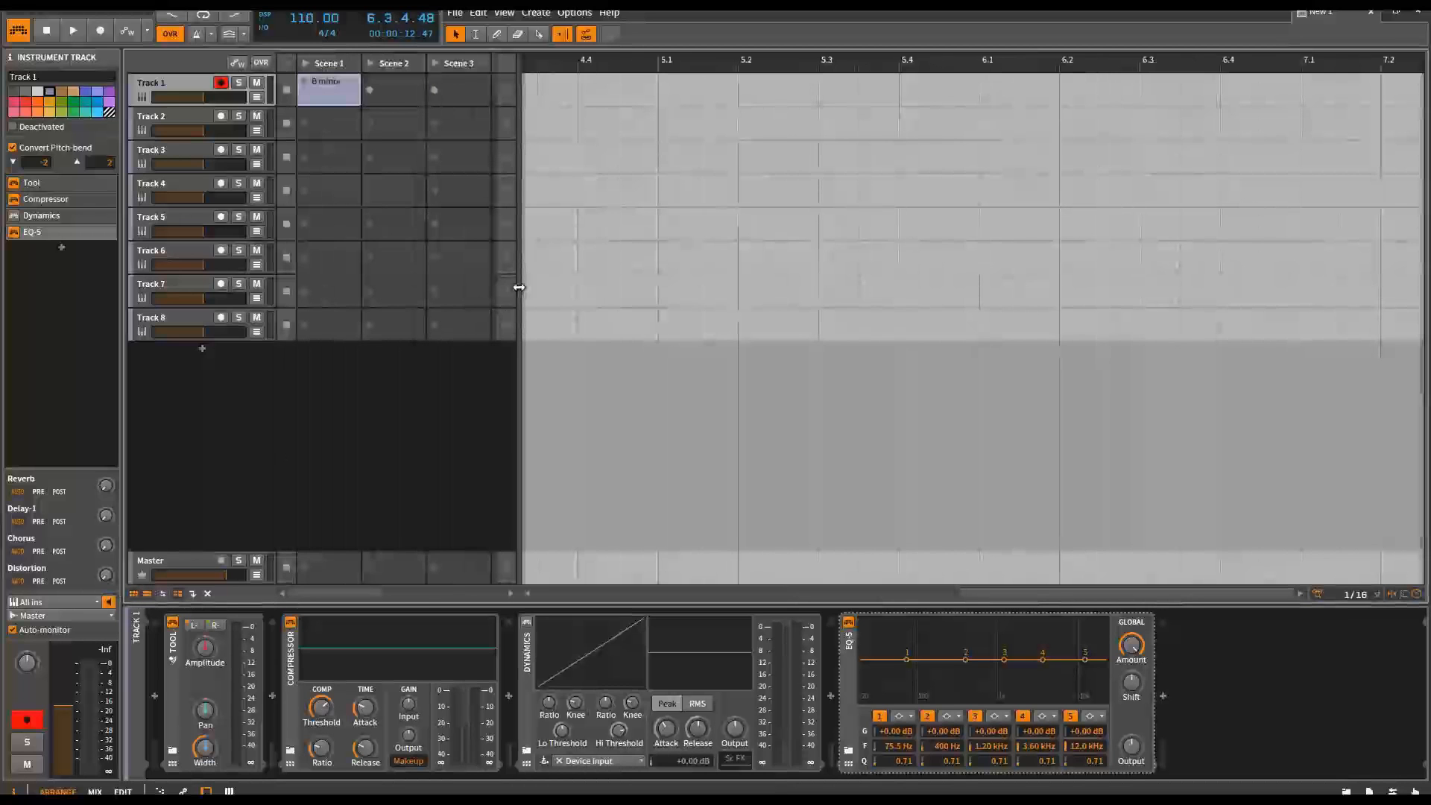
pyautogui.moveTo(519, 287); pyautogui.dragTo(580, 304)
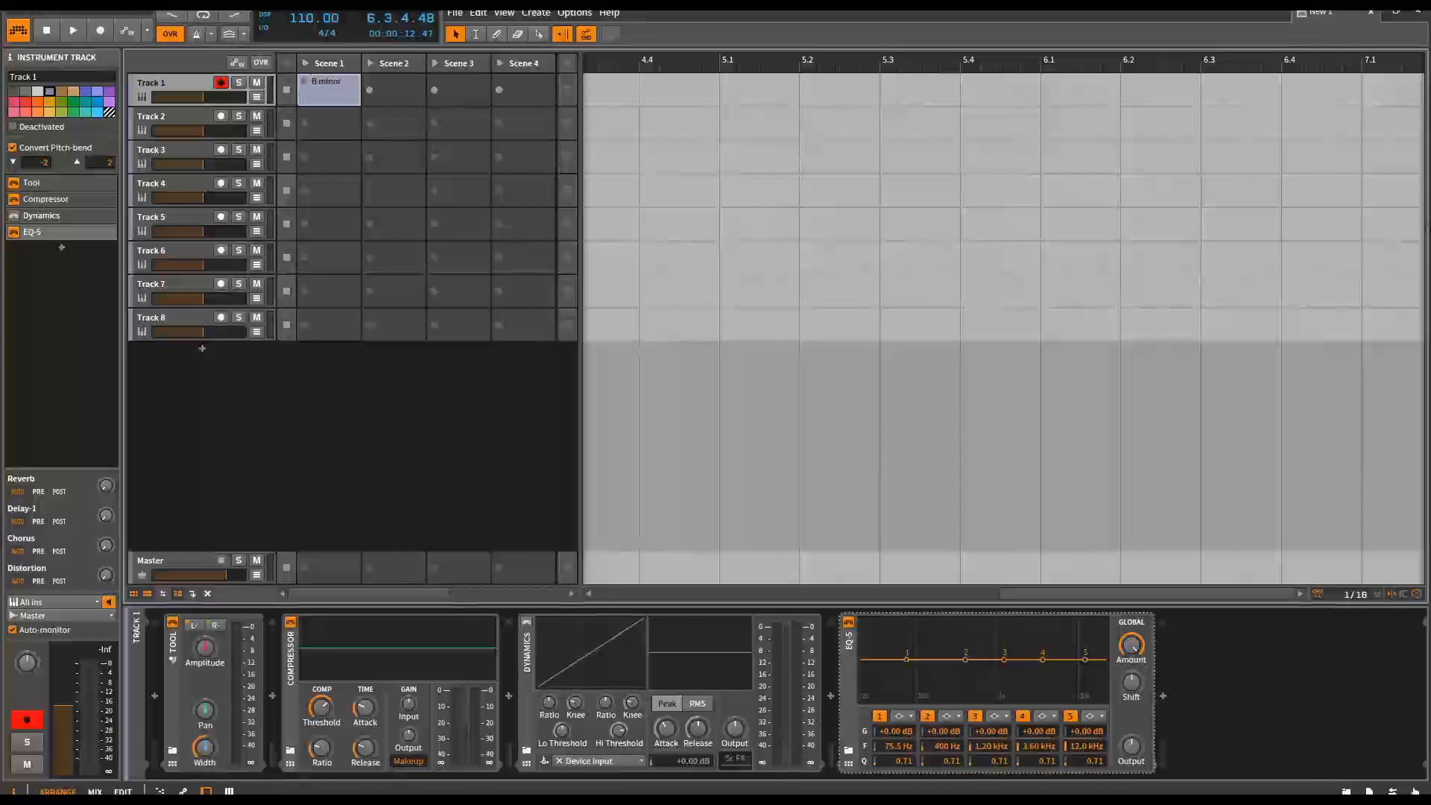
# Step: Bring the timeline back to bar 1, and view the B minor clip's notes before restoring the device chain display
pyautogui.moveTo(1199, 593); pyautogui.dragTo(1164, 596)
pyautogui.moveTo(1028, 593); pyautogui.dragTo(613, 549)
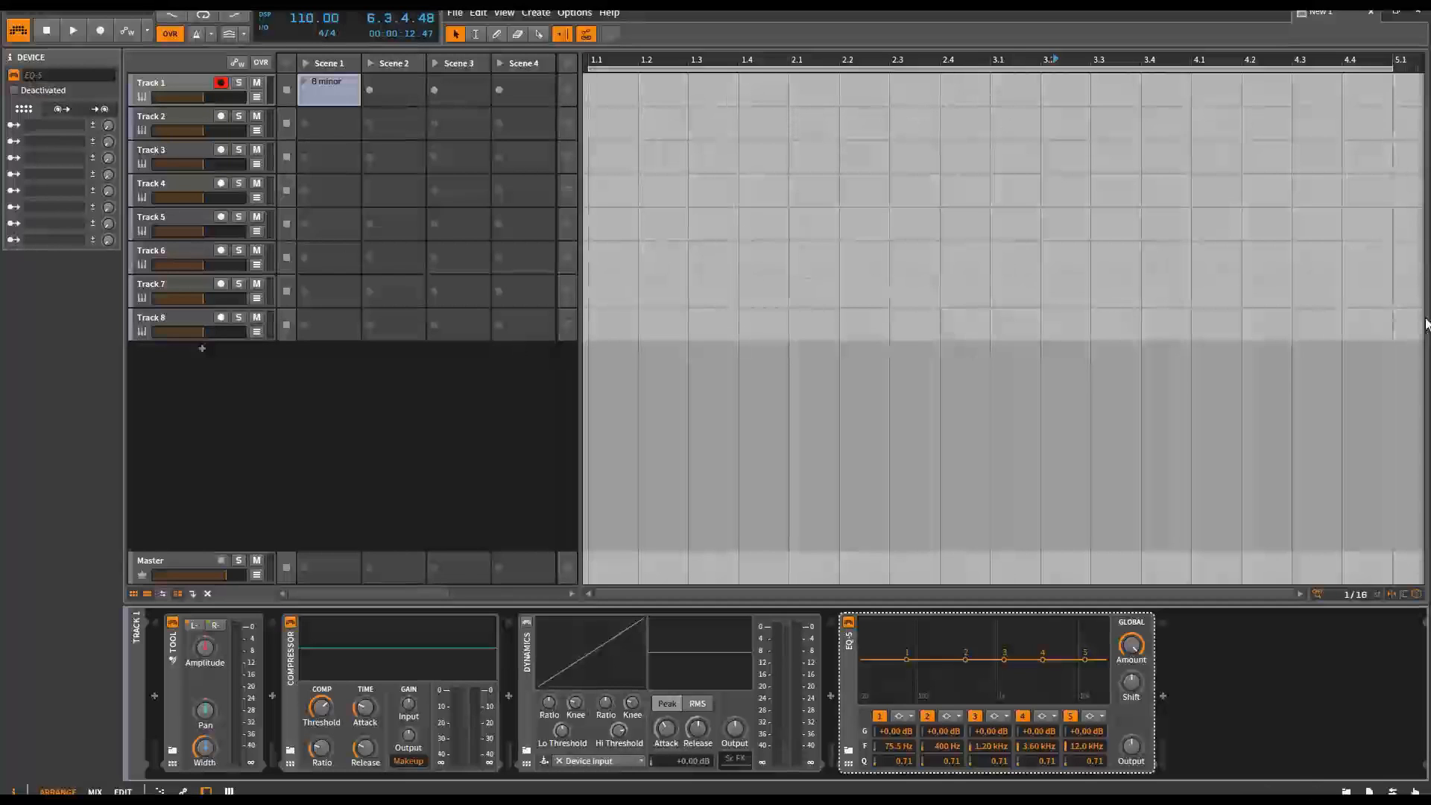
pyautogui.doubleClick(342, 83)
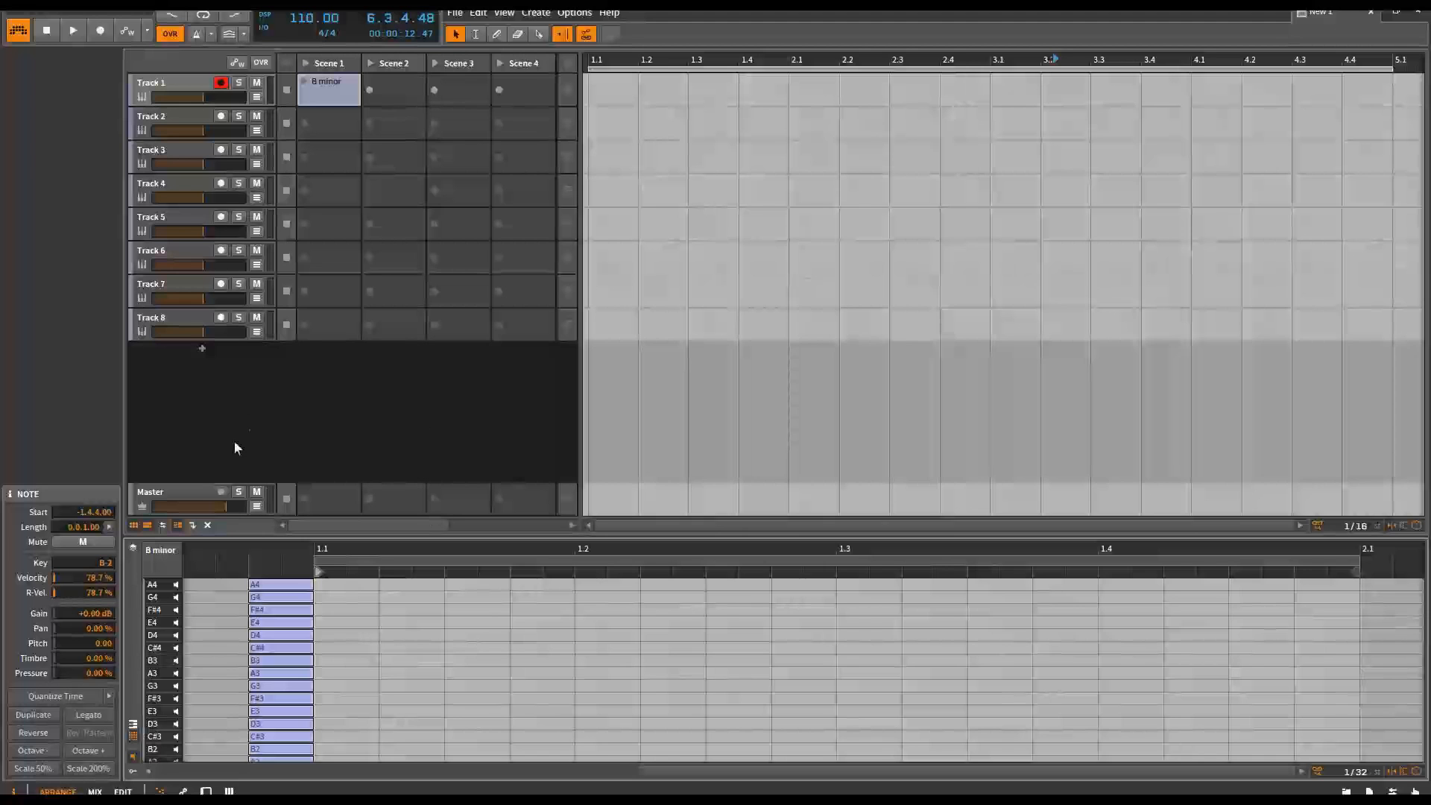
pyautogui.press('d')
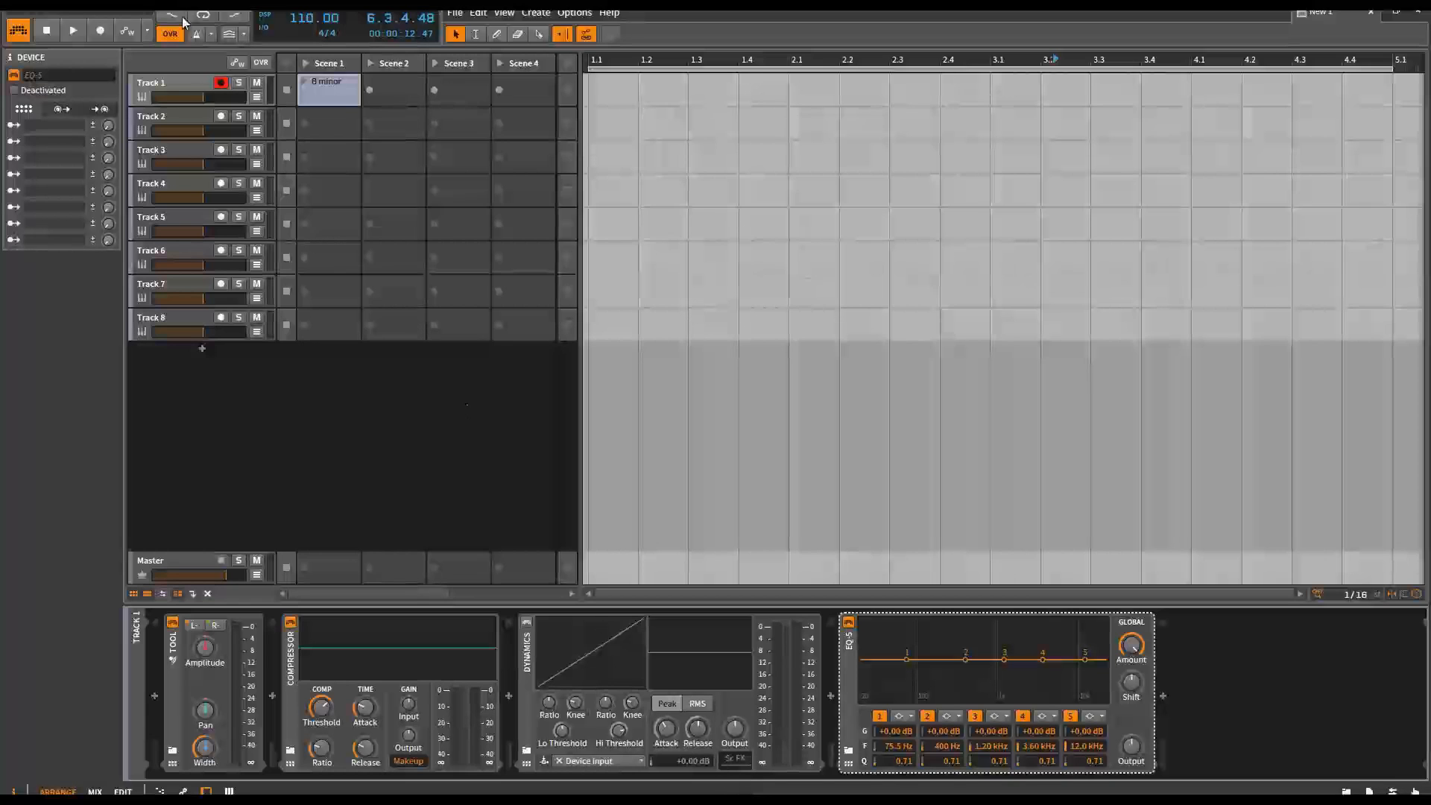
# Step: Save the project as a template named "JWC 8 Track B Minor", in the Template category
pyautogui.click(455, 13)
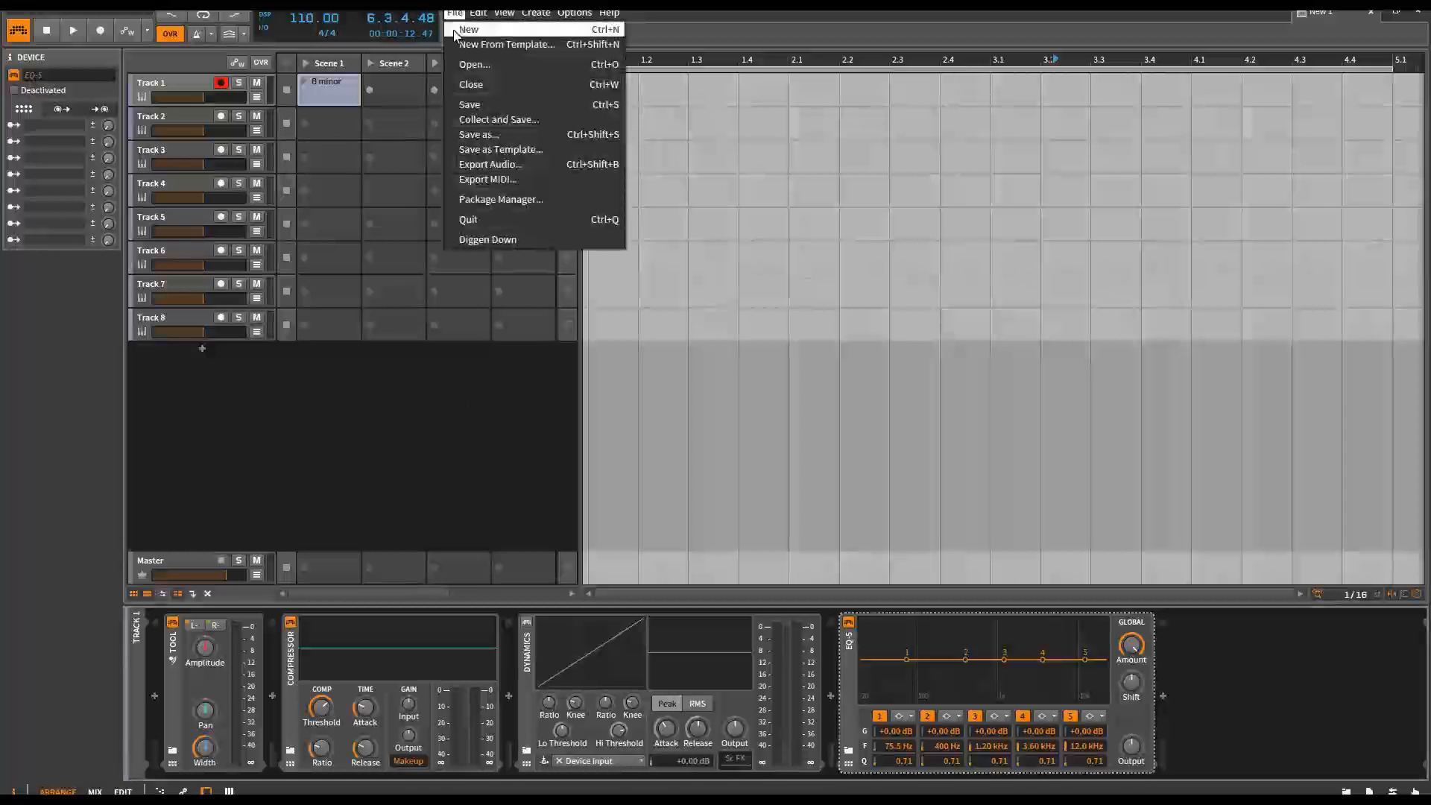
pyautogui.click(525, 150)
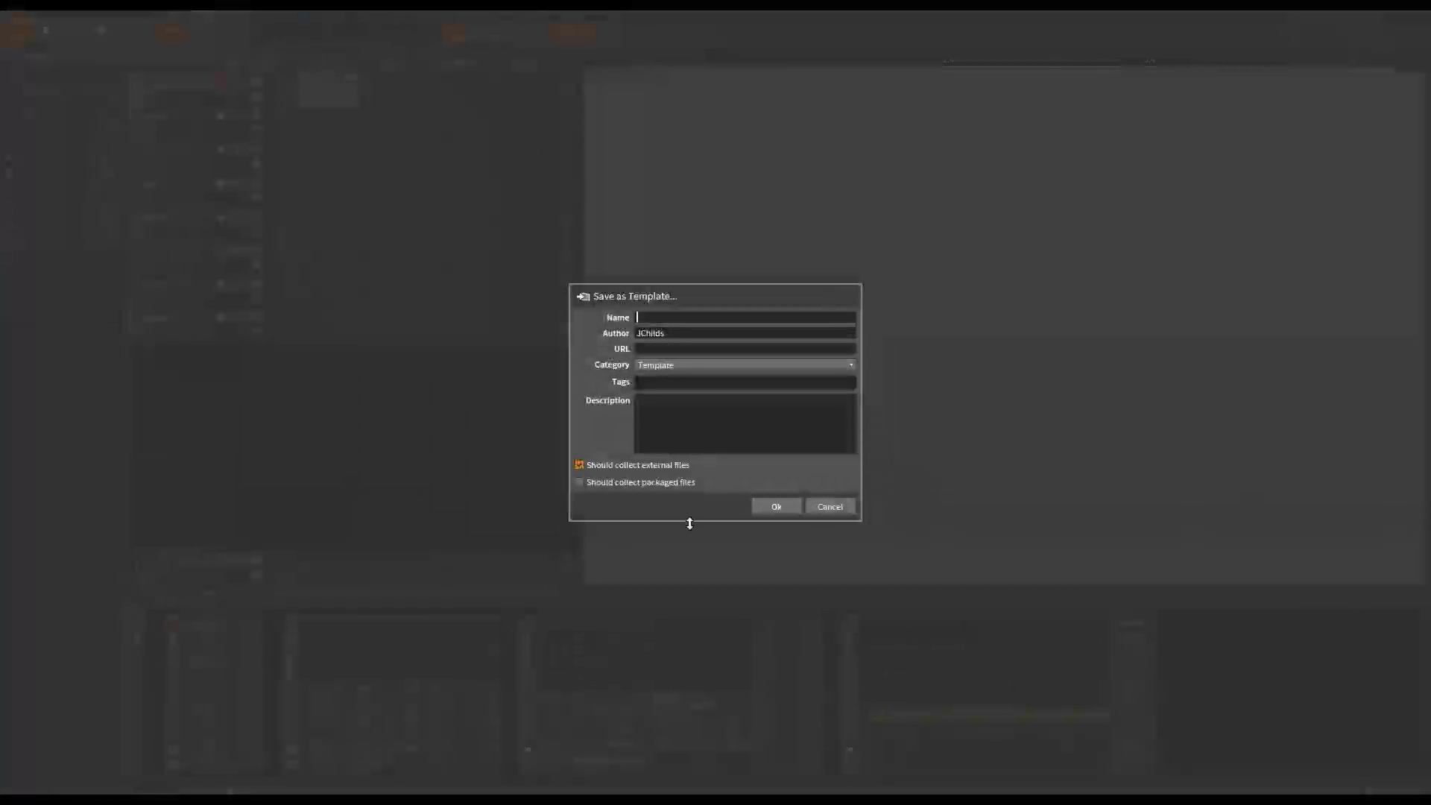
pyautogui.write('JWC')
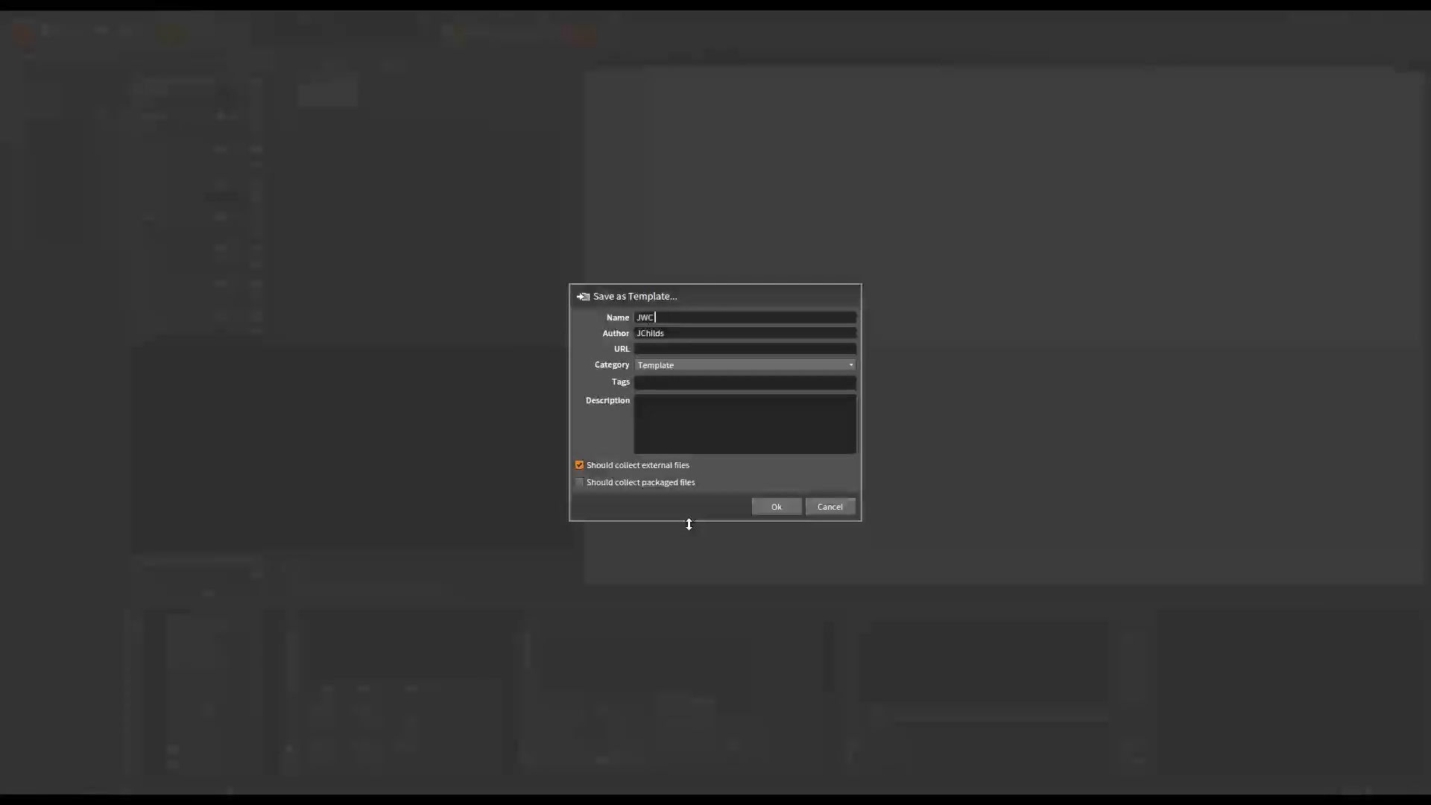
pyautogui.write(' 8 Track B Minor')
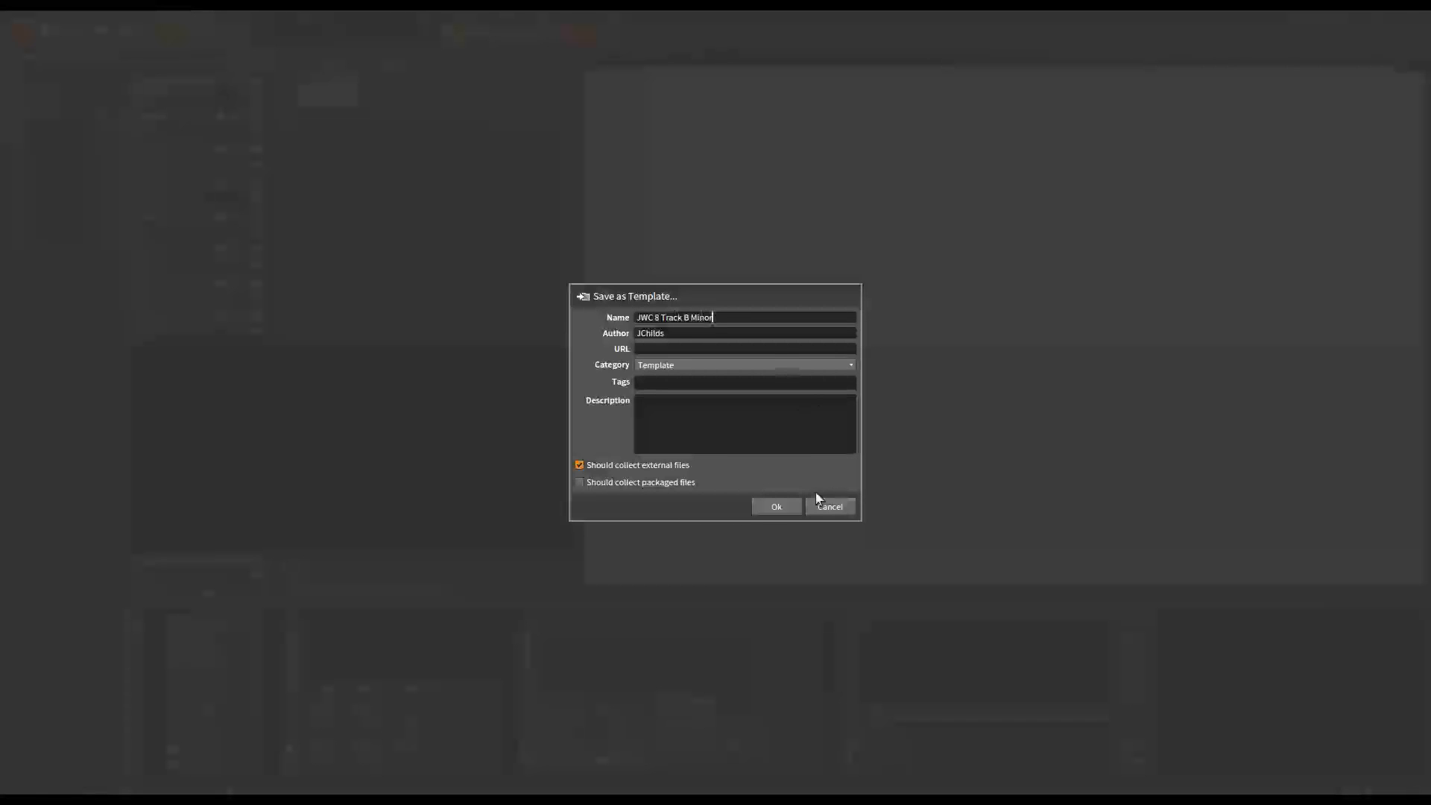
pyautogui.click(787, 506)
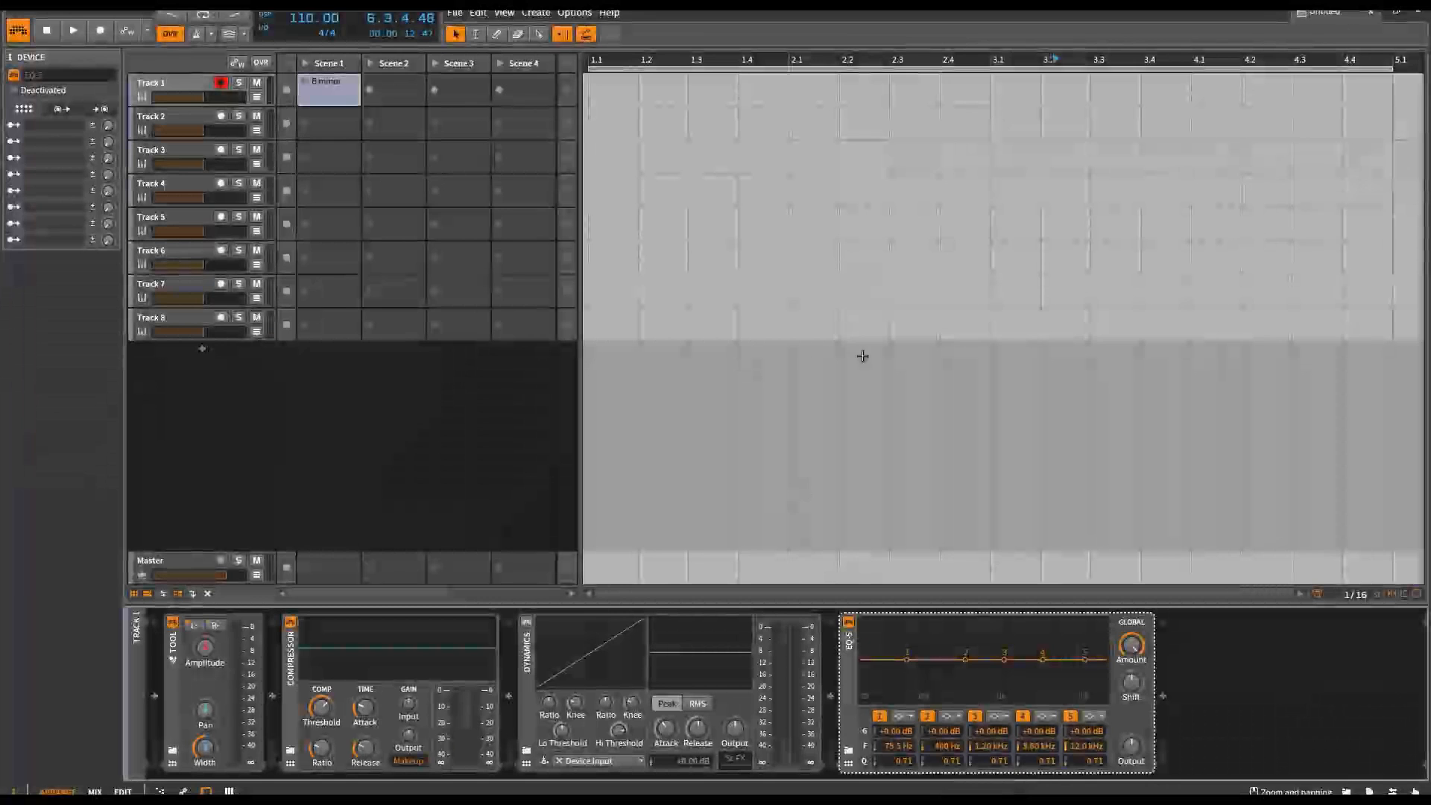
# Step: In the preferences, enable using a template for new projects and choose "JWC 8 Track B Minor" as that template
pyautogui.click(455, 13)
pyautogui.moveTo(490, 15)
pyautogui.moveTo(574, 12)
pyautogui.click(607, 363)
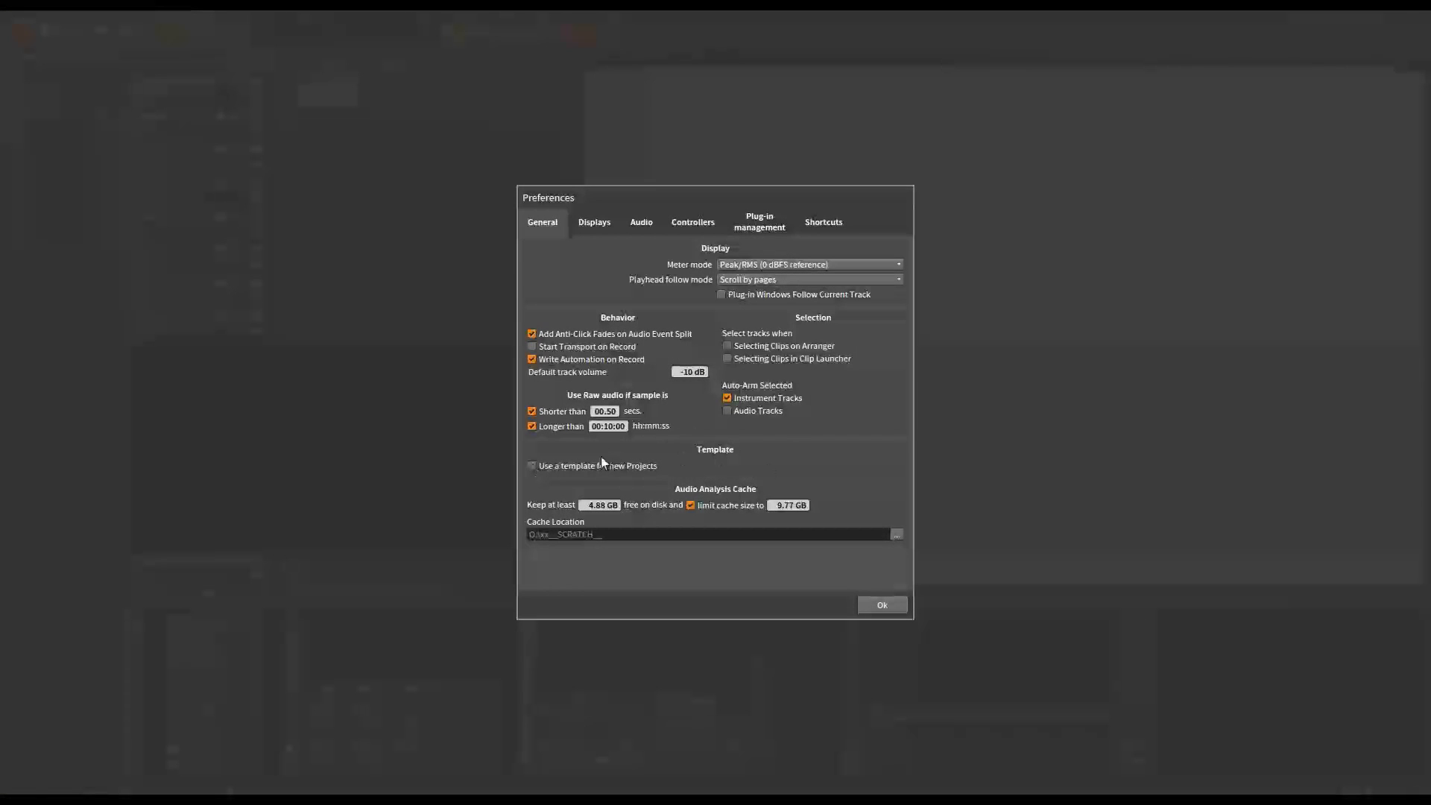
pyautogui.click(531, 466)
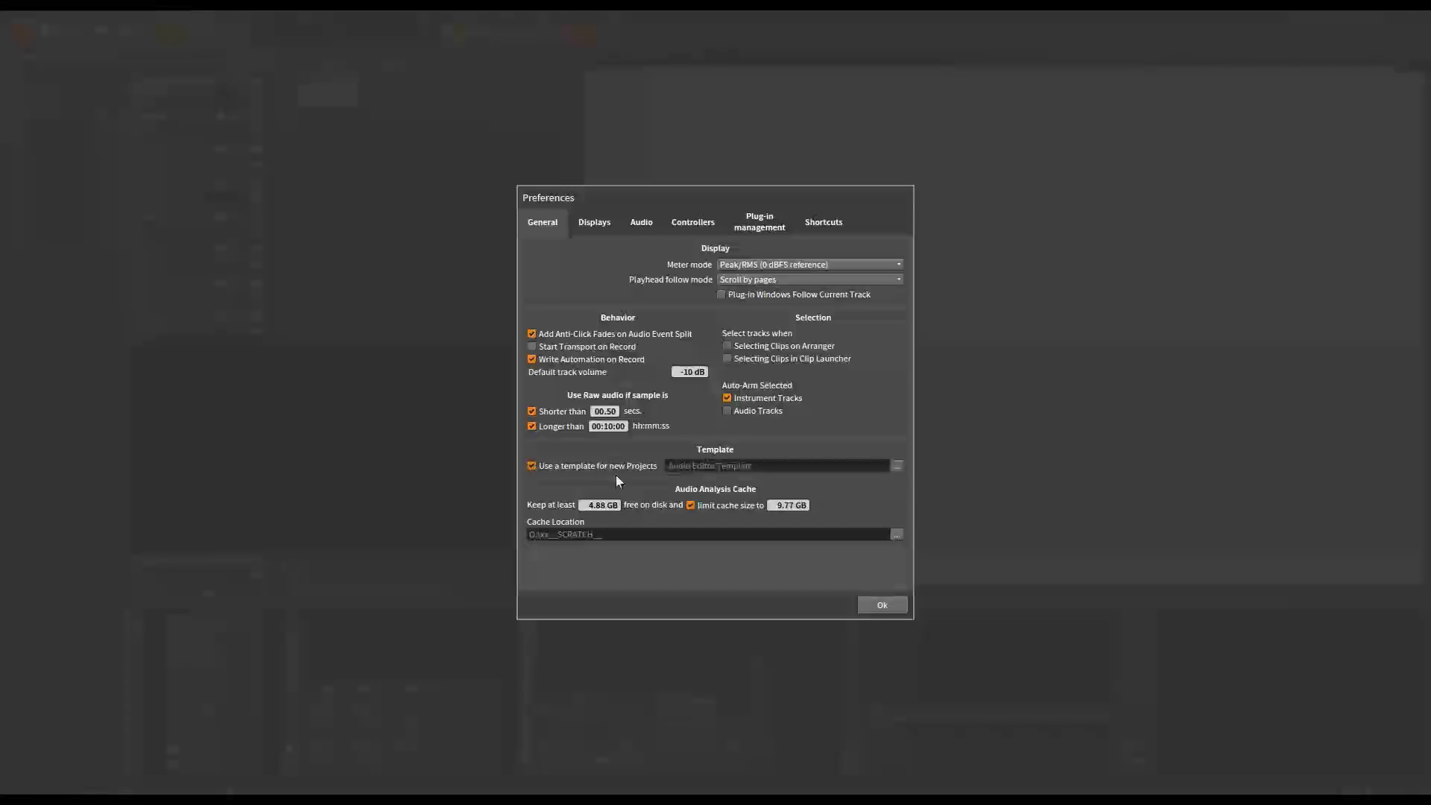
pyautogui.click(895, 464)
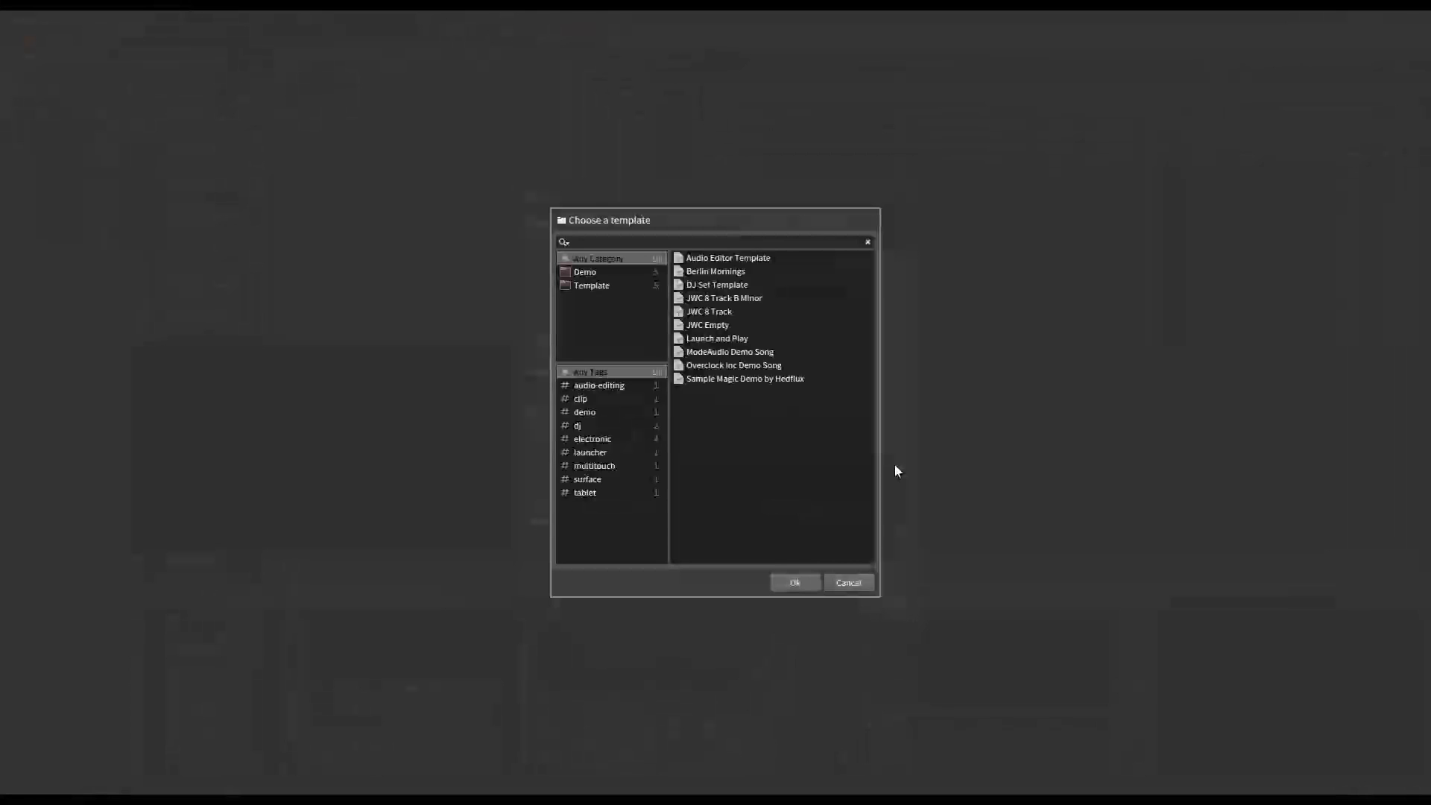
pyautogui.click(735, 298)
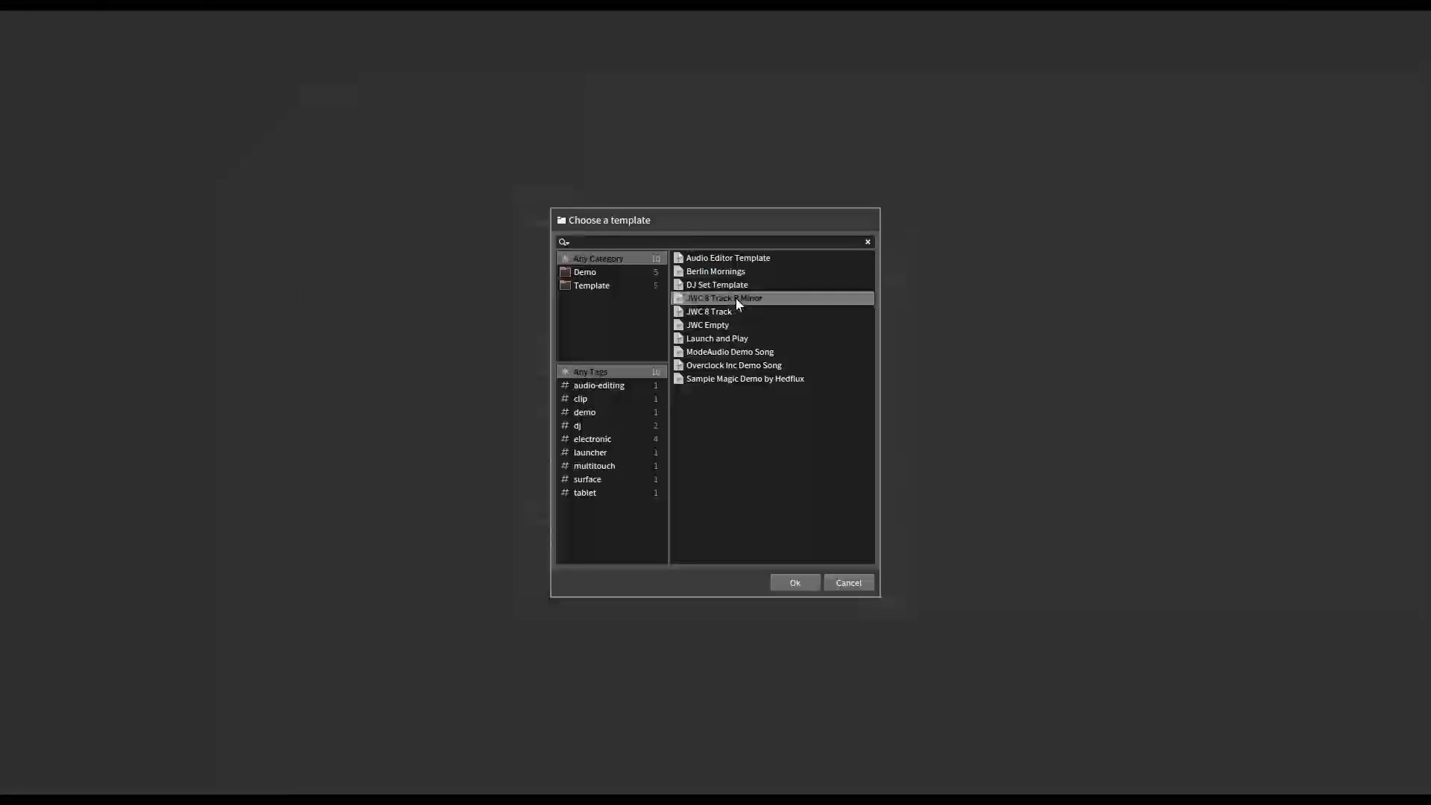
pyautogui.click(796, 583)
pyautogui.click(873, 602)
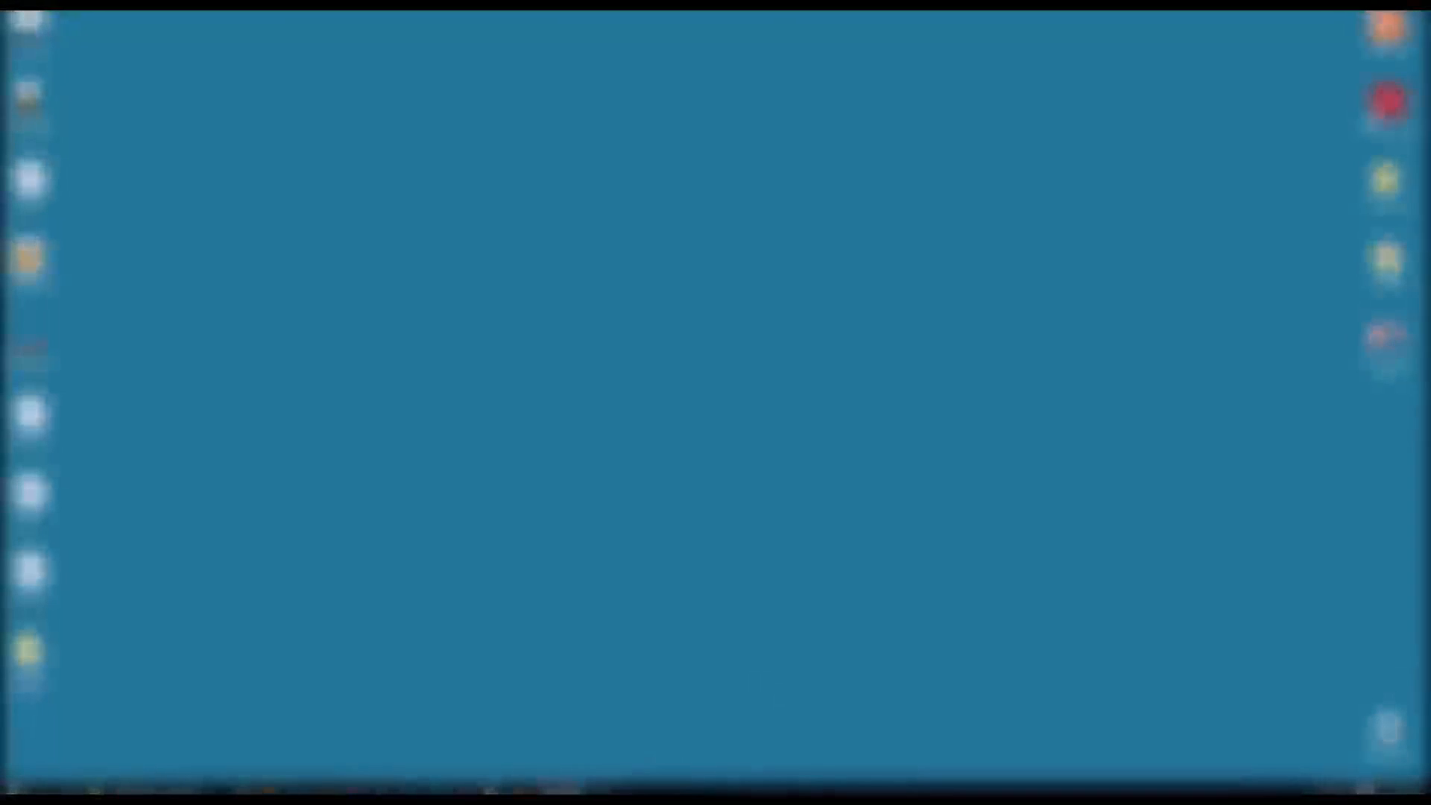
# Step: Relaunch Bitwig Studio, decline the offered update, and select Track 1 in the new project
pyautogui.click(551, 787)
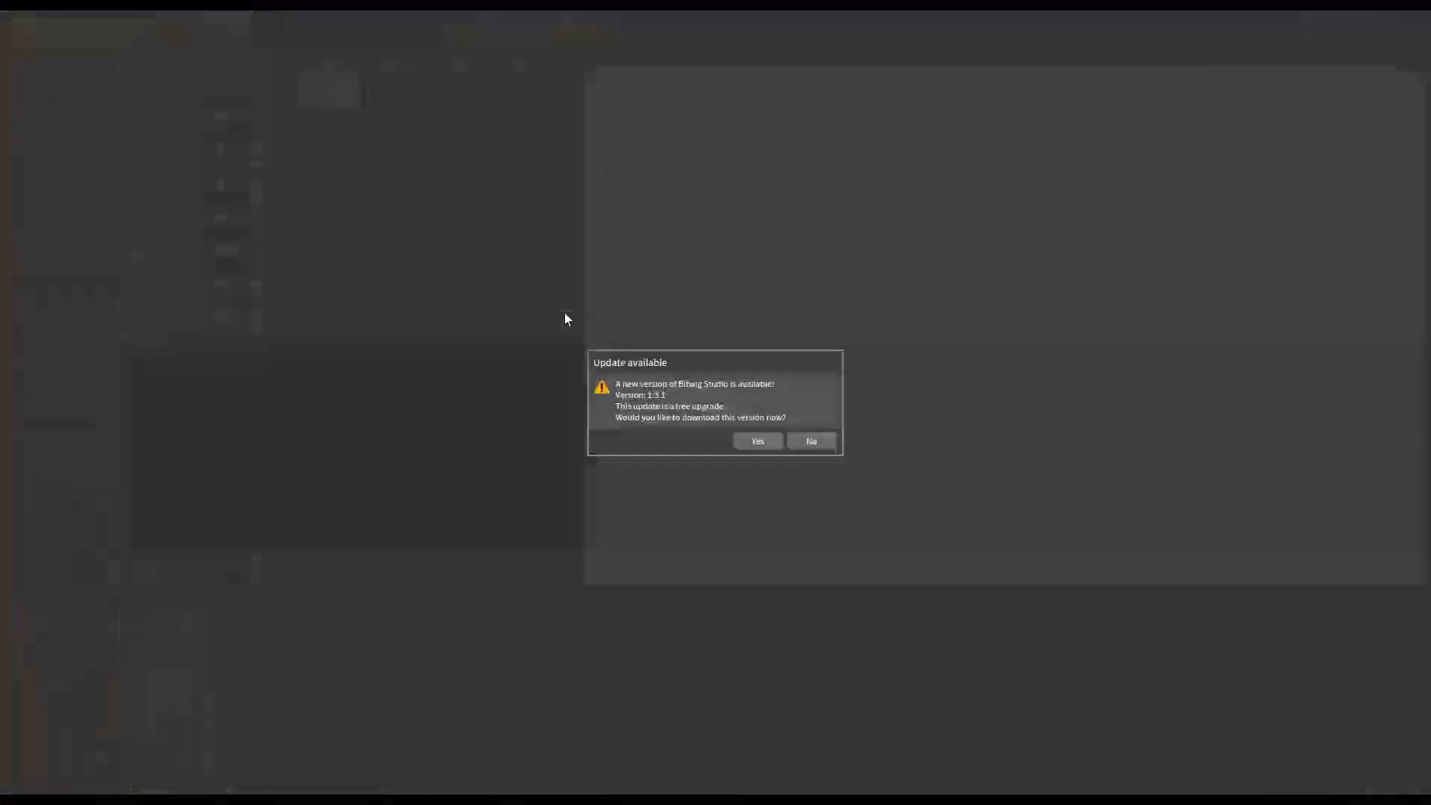
pyautogui.click(821, 440)
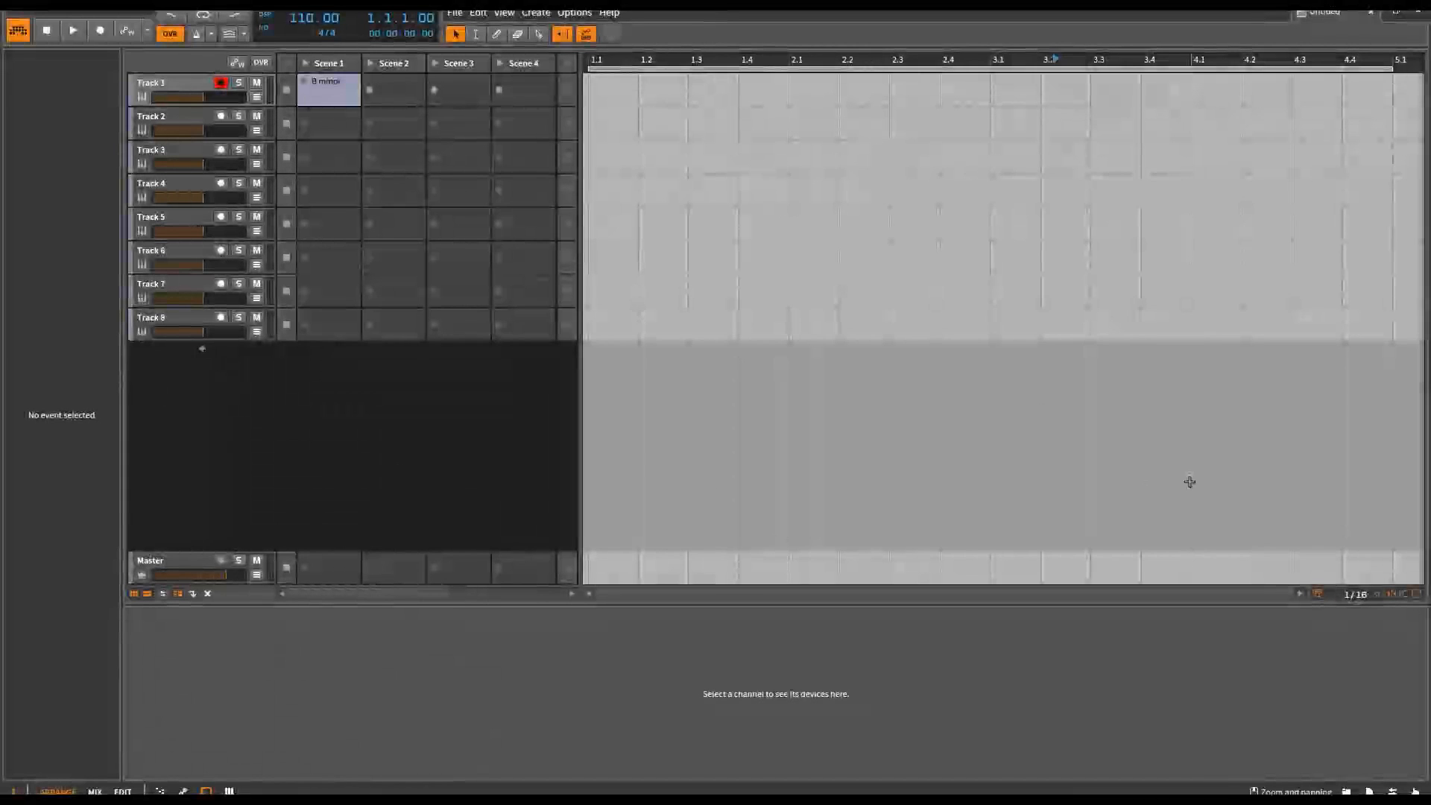
pyautogui.click(190, 84)
# Step: Open the B minor clip's notes and add three short ascending notes on B3, C#4 and E4 in the first beats
pyautogui.doubleClick(324, 85)
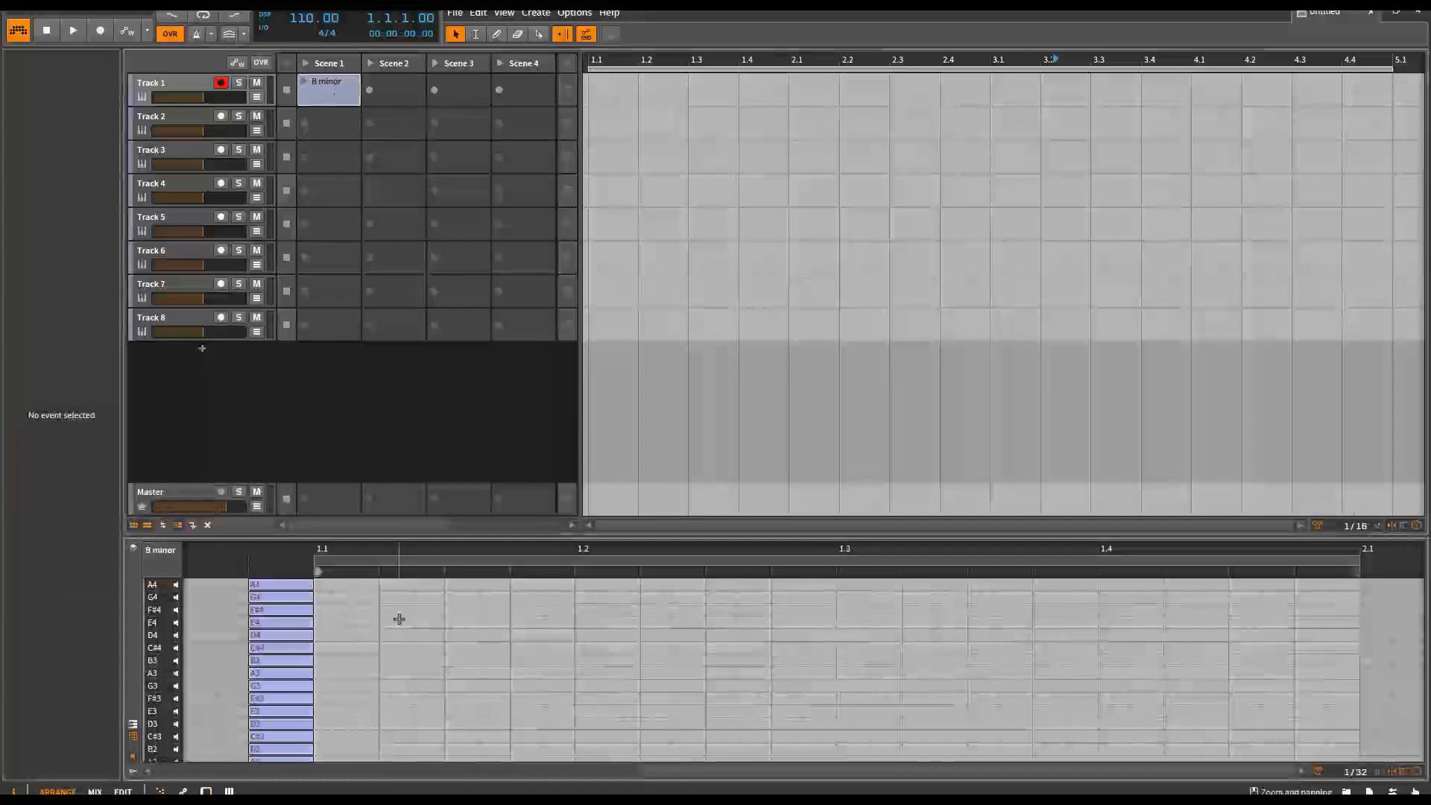
pyautogui.doubleClick(360, 660)
pyautogui.doubleClick(462, 648)
pyautogui.doubleClick(569, 623)
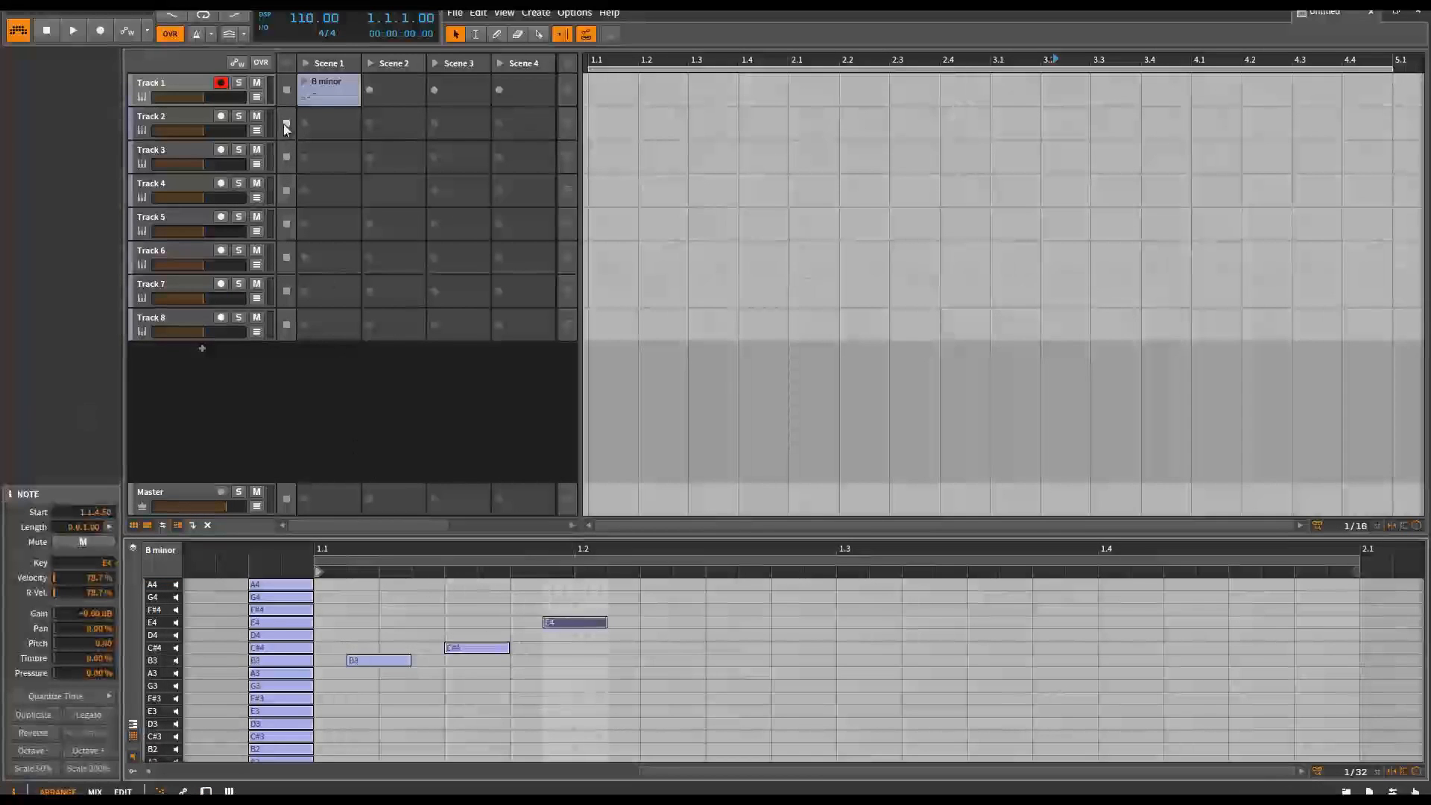
# Step: Show Track 1's device chain again and select the B minor clip in Scene 1
pyautogui.doubleClick(181, 82)
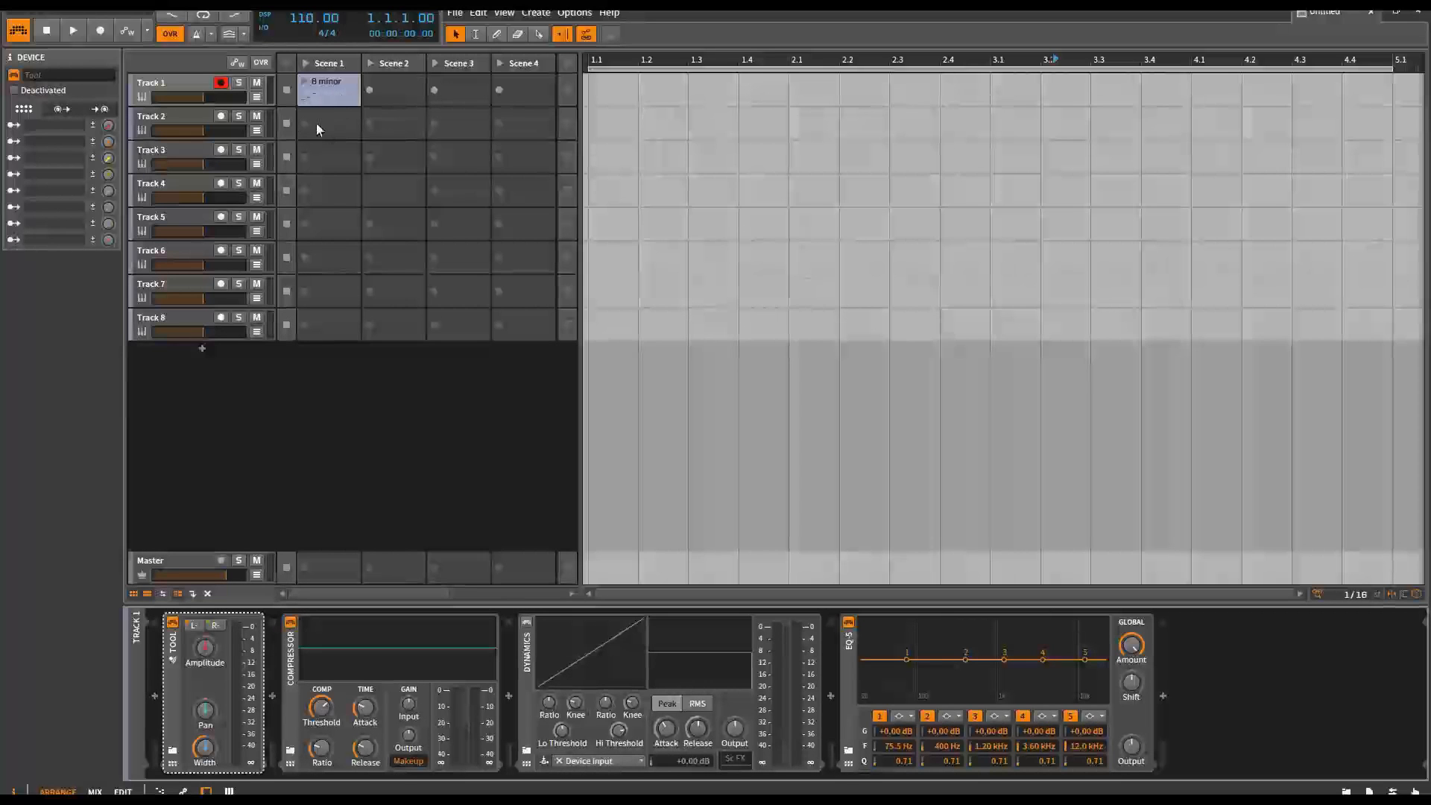
pyautogui.click(329, 94)
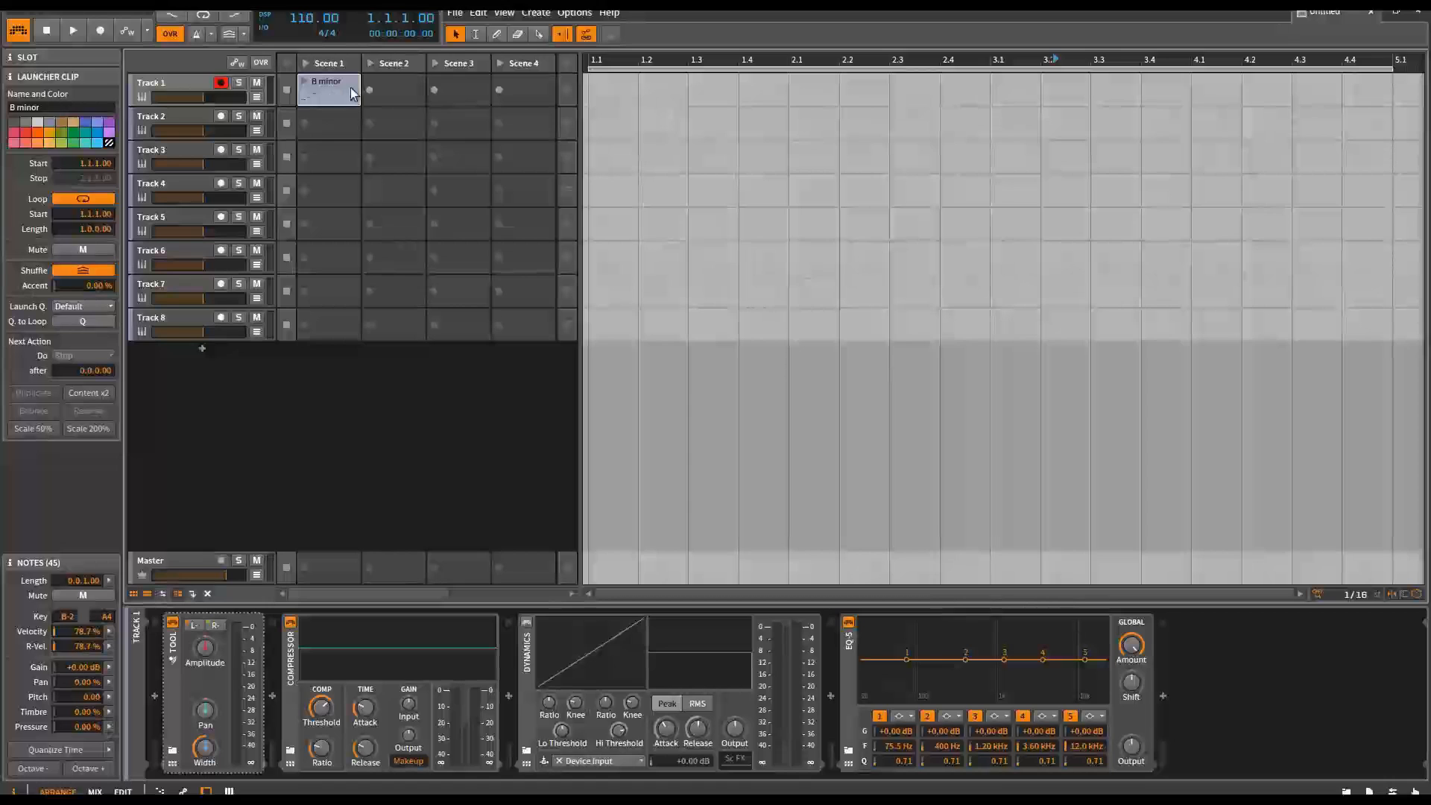